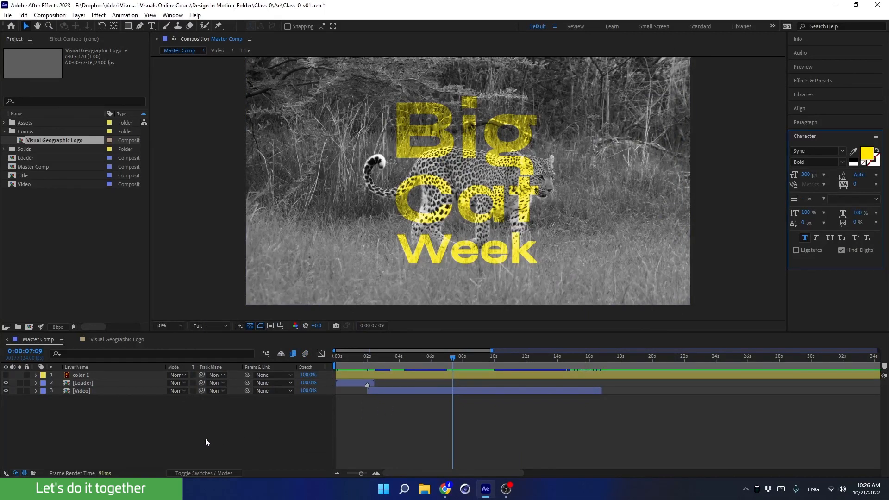
- Hide the Loader and Video layers and draw a black square about 664 px wide near the middle of the composition
{"action": "left_click_drag", "start_coordinate": [6, 383], "coordinate": [6, 391]}
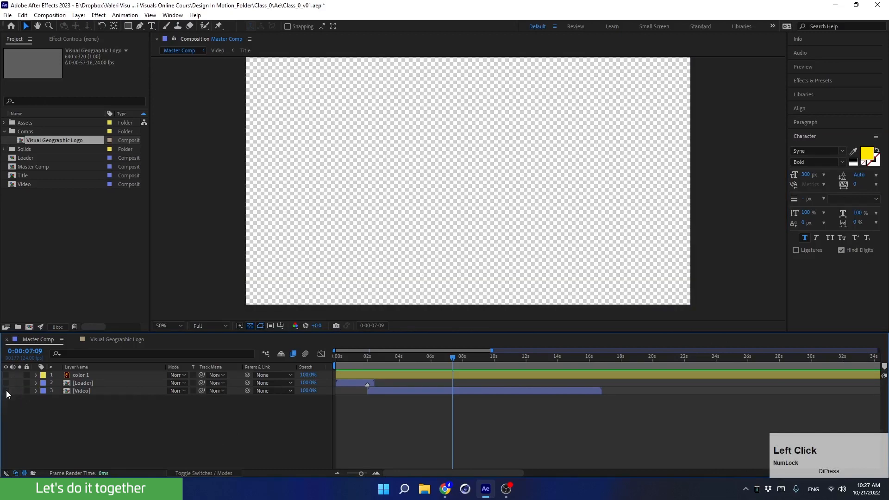
{"action": "left_click", "coordinate": [130, 26]}
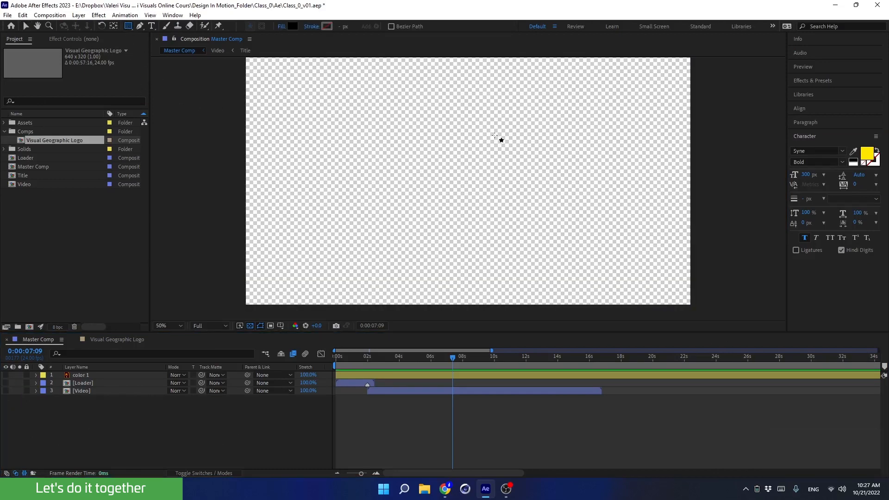
{"action": "left_click_drag", "start_coordinate": [396, 102], "coordinate": [549, 228]}
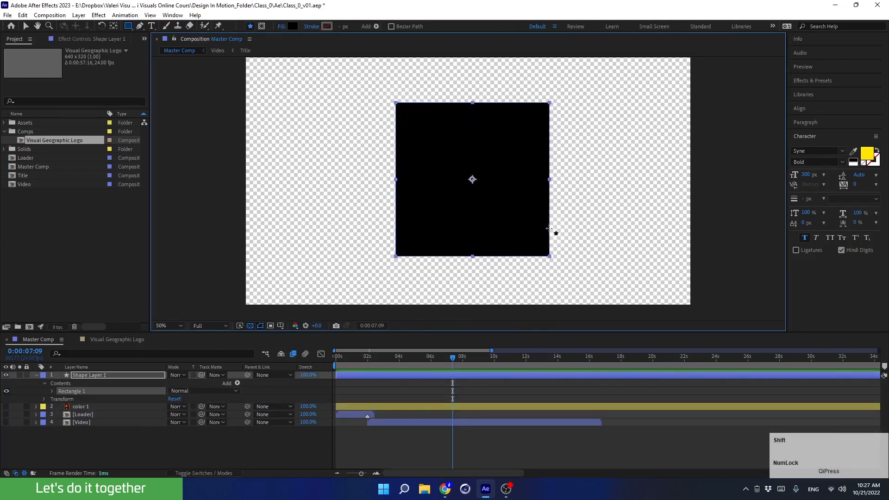
- Align the square to the center of the composition
{"action": "left_click", "coordinate": [800, 108]}
{"action": "left_click", "coordinate": [813, 131]}
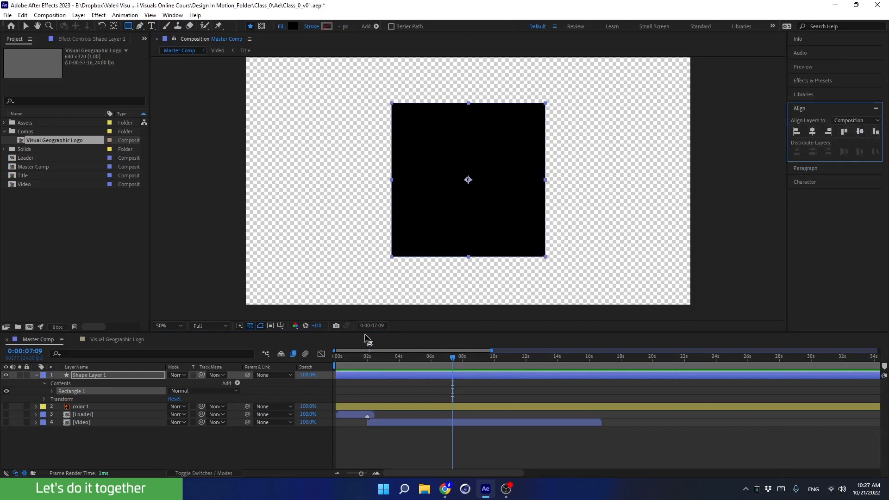
- Enlarge the timeline area, then switch to Chrome and consult the iPhone 14 Pro Max schematic for its width and height
{"action": "left_click_drag", "start_coordinate": [364, 331], "coordinate": [362, 269]}
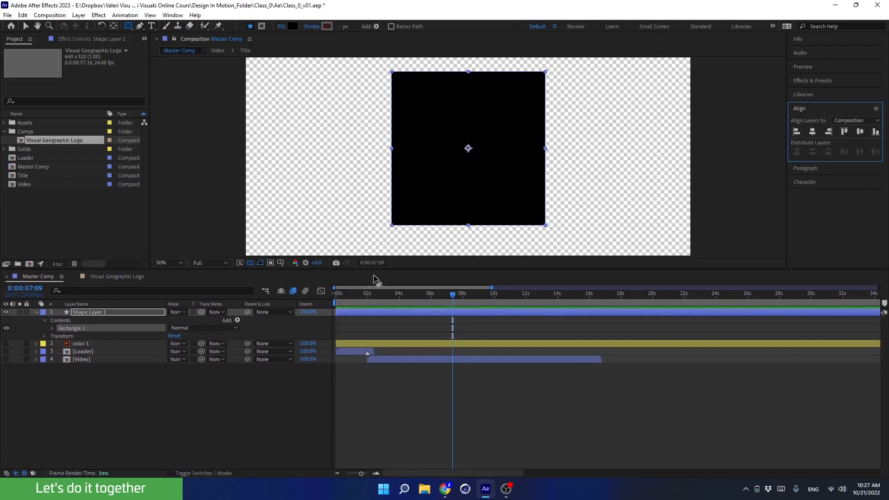
{"action": "left_click", "coordinate": [445, 489]}
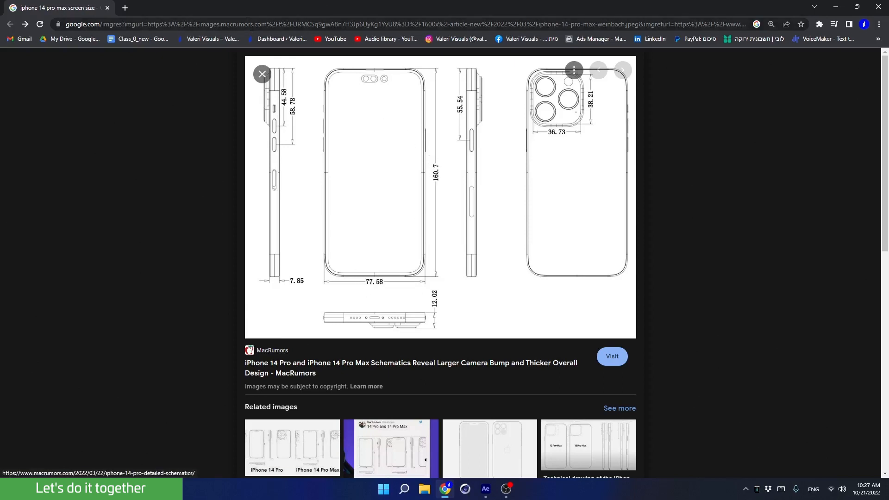
{"action": "left_click_drag", "start_coordinate": [238, 10], "coordinate": [888, 128]}
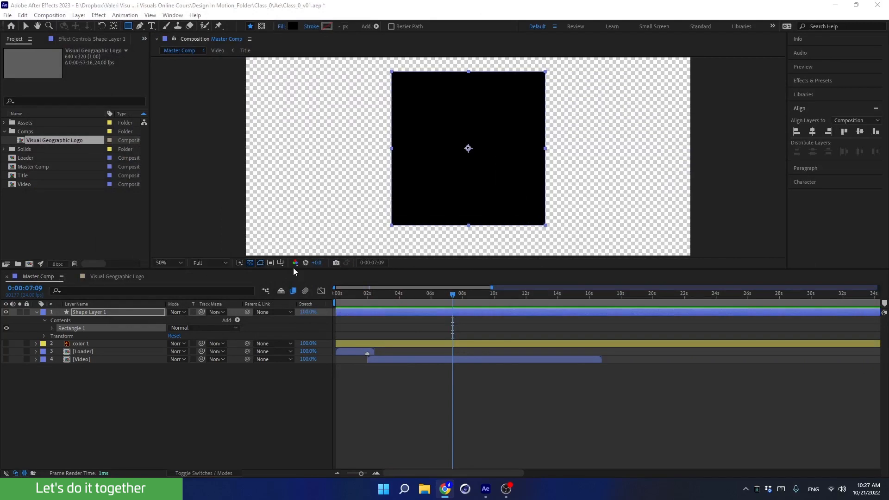
- Return to After Effects, enlarge the timeline area slightly and set the composition viewer's magnification to Fit
{"action": "left_click_drag", "start_coordinate": [293, 268], "coordinate": [291, 260]}
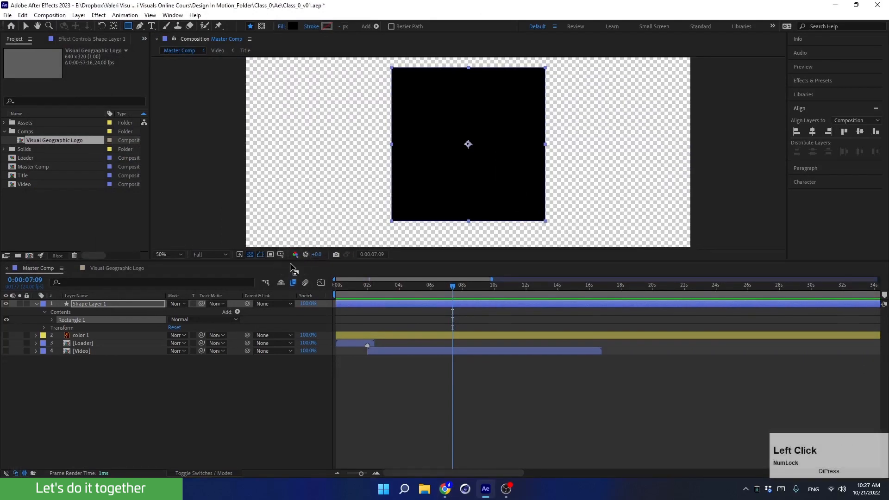
{"action": "left_click", "coordinate": [169, 255]}
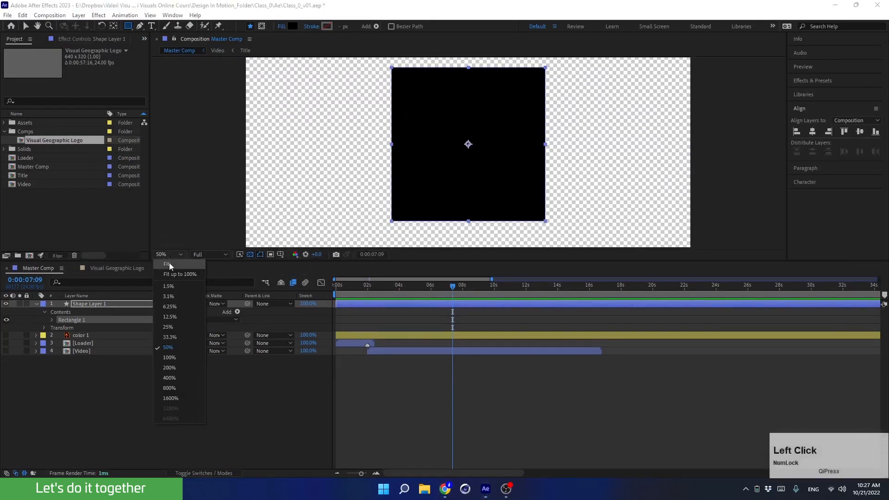
{"action": "left_click", "coordinate": [168, 264]}
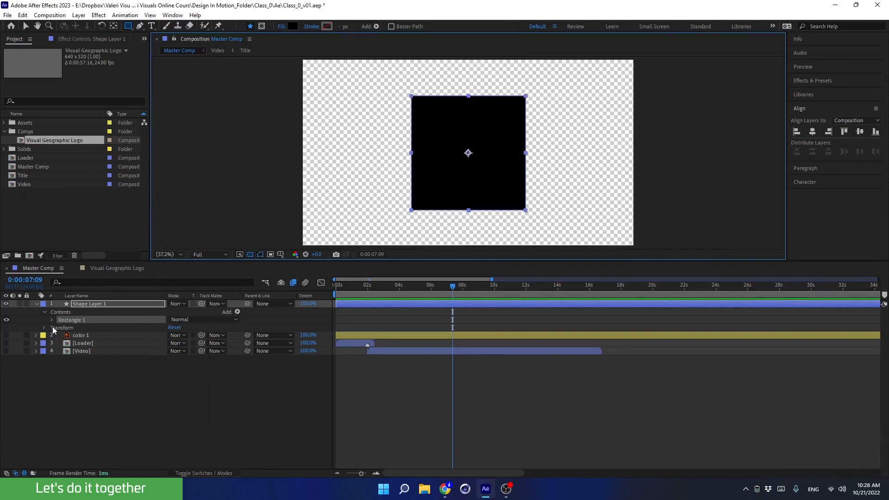
- Expand the shape layer's Transform group to examine its properties, trying a scale change and undoing it
{"action": "left_click", "coordinate": [82, 305]}
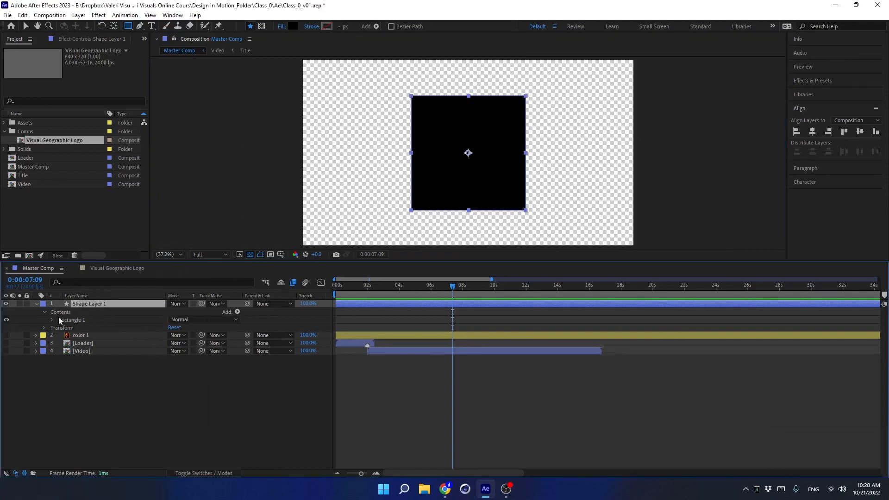
{"action": "left_click", "coordinate": [45, 329]}
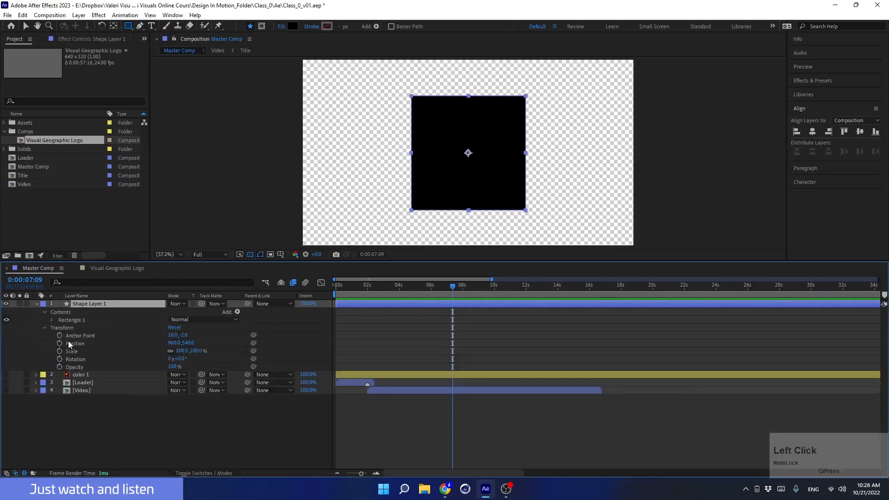
{"action": "mouse_move", "coordinate": [185, 353]}
{"action": "left_mouse_down"}
{"action": "mouse_move", "coordinate": [206, 353]}
{"action": "mouse_move", "coordinate": [187, 356]}
{"action": "left_mouse_up"}
{"action": "key", "text": "ctrl+z"}
{"action": "left_click", "coordinate": [58, 328]}
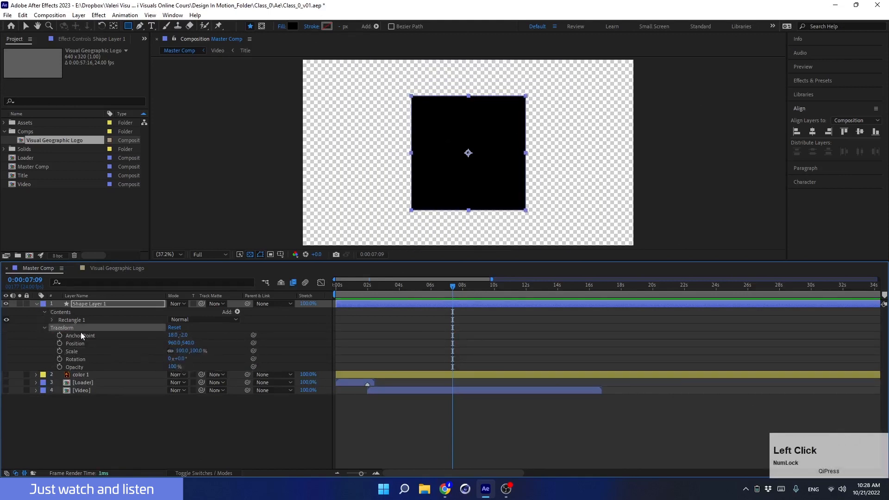
{"action": "left_click", "coordinate": [83, 304]}
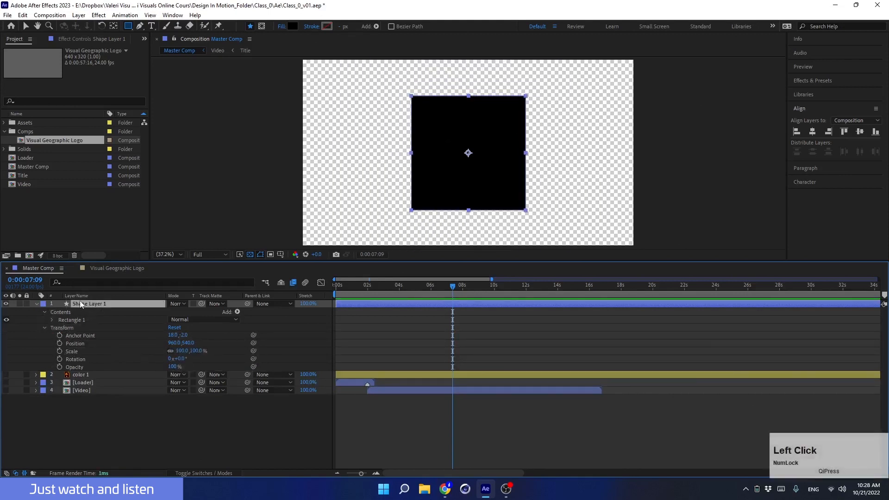
- Expand Rectangle 1 and its Rectangle Path 1 properties, inspect its own transform values, and leave both Transform groups collapsed
{"action": "left_click", "coordinate": [50, 321]}
{"action": "left_click", "coordinate": [75, 351]}
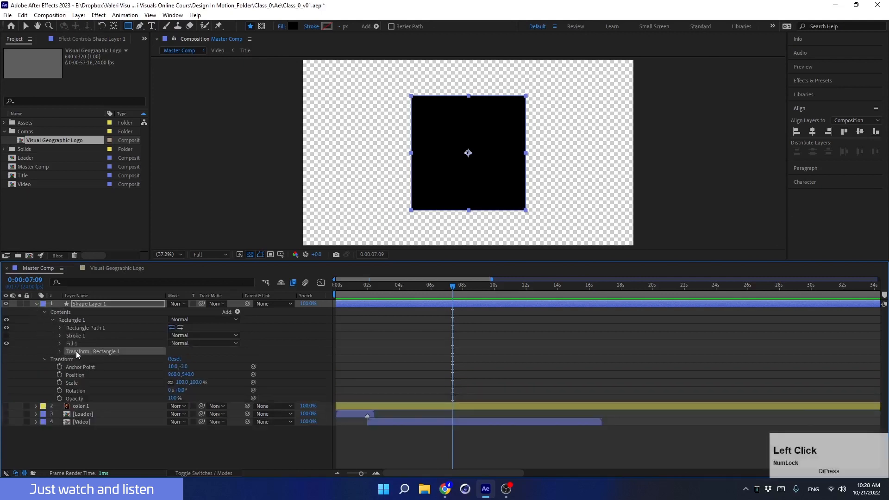
{"action": "left_click", "coordinate": [58, 351]}
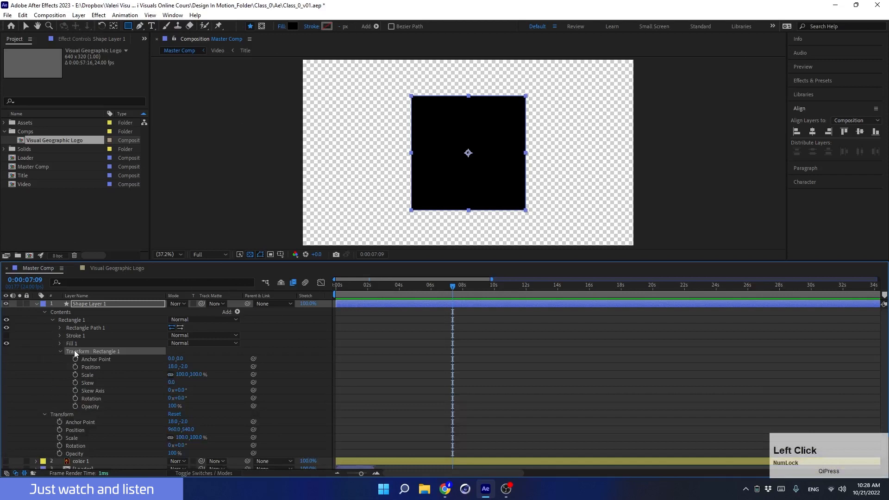
{"action": "left_click", "coordinate": [60, 327]}
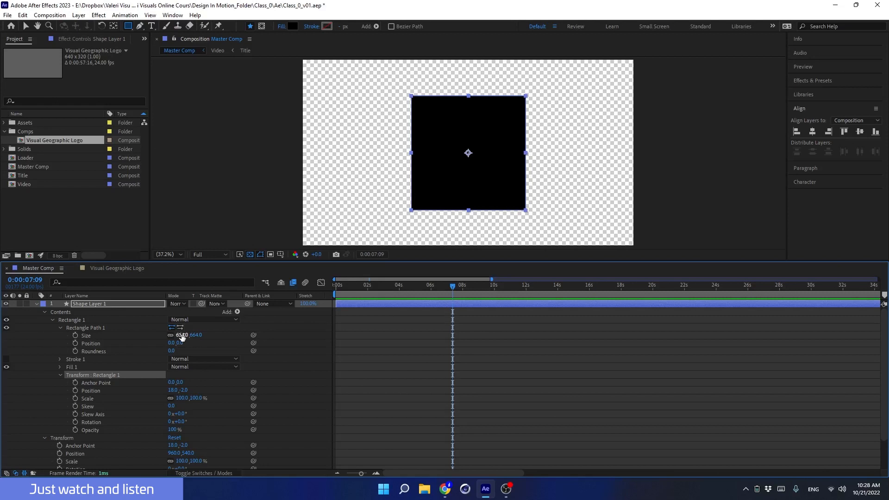
{"action": "left_click", "coordinate": [60, 376]}
{"action": "left_click", "coordinate": [45, 382]}
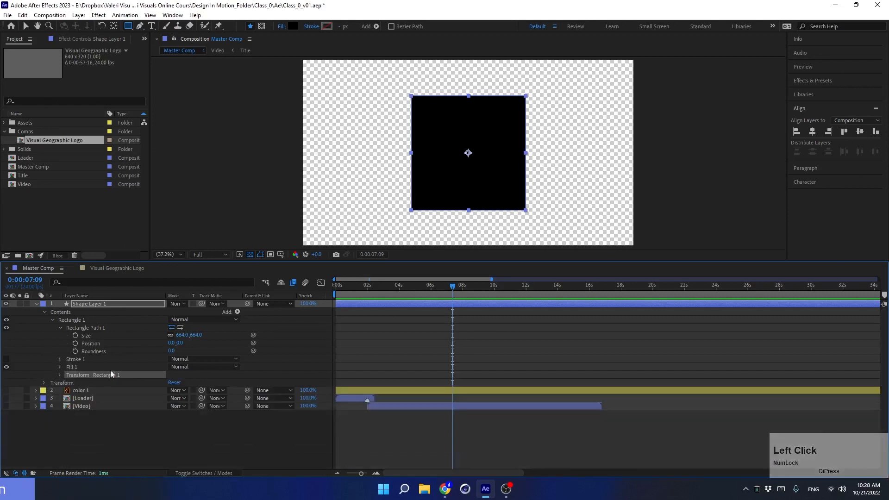
- Unlink the proportions of the rectangle path's size and set it to 77.58 wide by 160.7 high
{"action": "left_click_drag", "start_coordinate": [182, 335], "coordinate": [192, 361]}
{"action": "key", "text": "ctrl+z"}
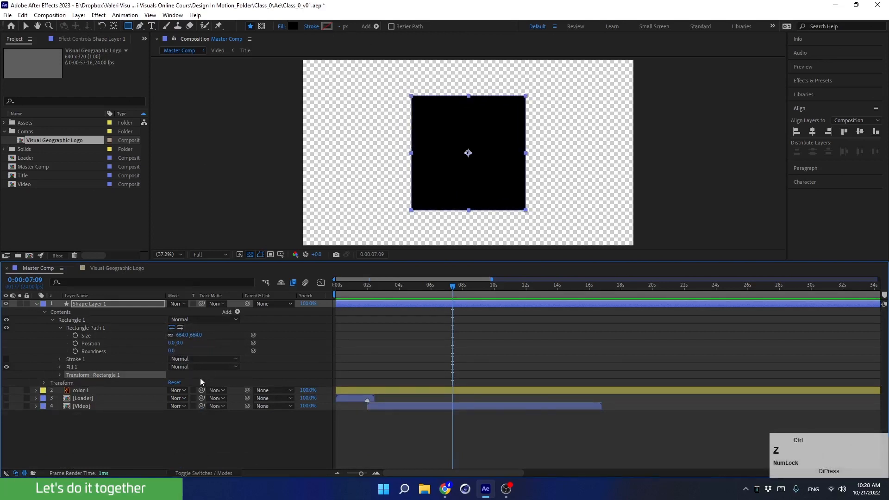
{"action": "left_click", "coordinate": [170, 335]}
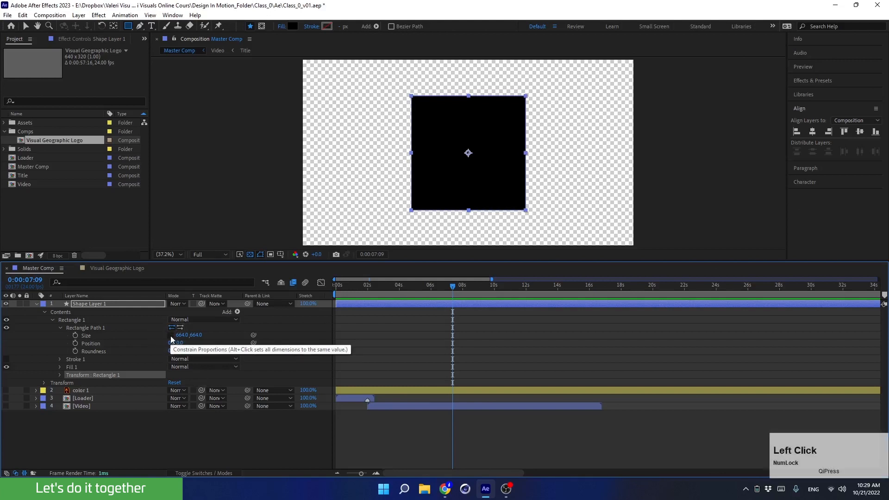
{"action": "left_click", "coordinate": [195, 335]}
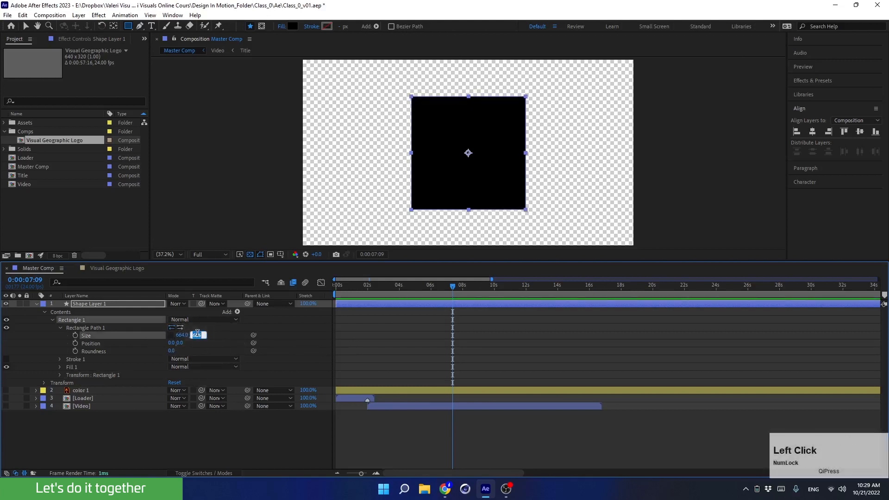
{"action": "type", "text": "160.7"}
{"action": "key", "text": "Return"}
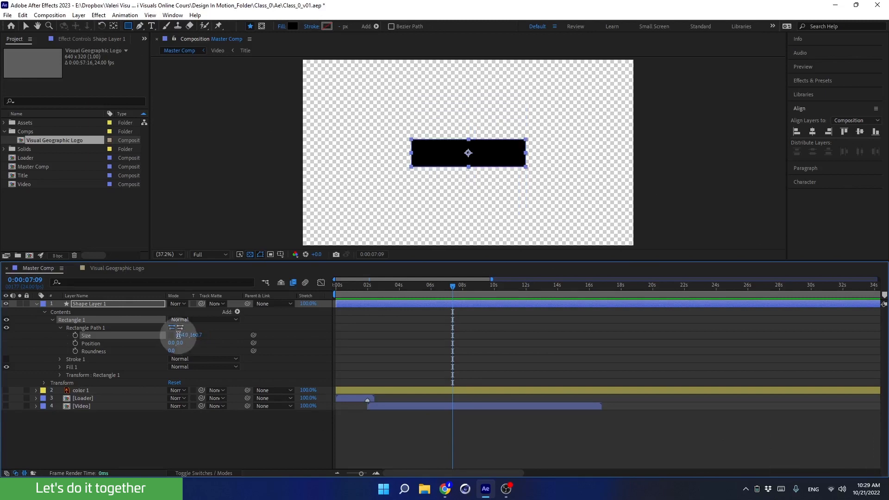
{"action": "left_click", "coordinate": [179, 336]}
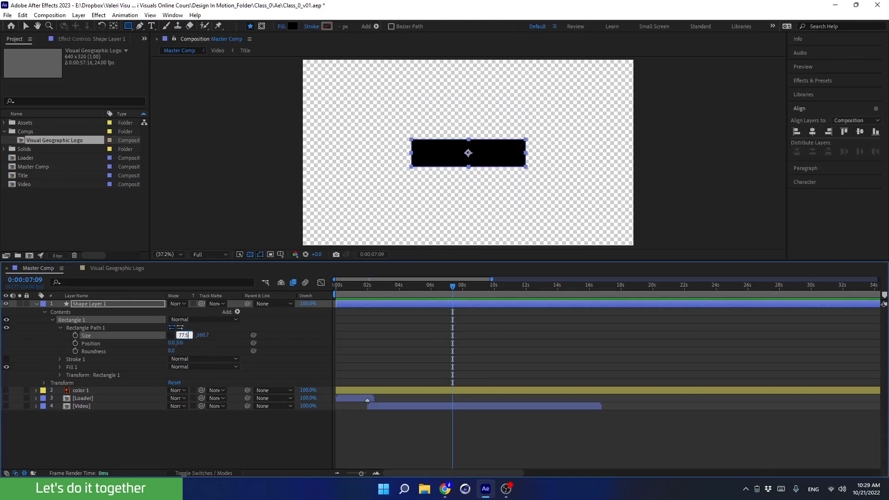
{"action": "type", "text": "77.58"}
{"action": "key", "text": "Return"}
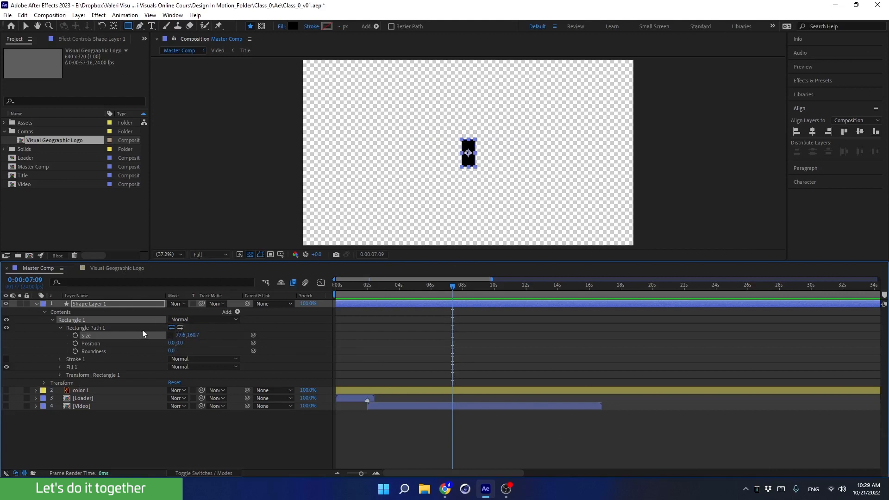
- Relink the proportions, scale the rectangle path up to about 437.6 by 906.4, and set its roundness to 70
{"action": "left_click", "coordinate": [170, 335]}
{"action": "left_click_drag", "start_coordinate": [182, 336], "coordinate": [223, 351]}
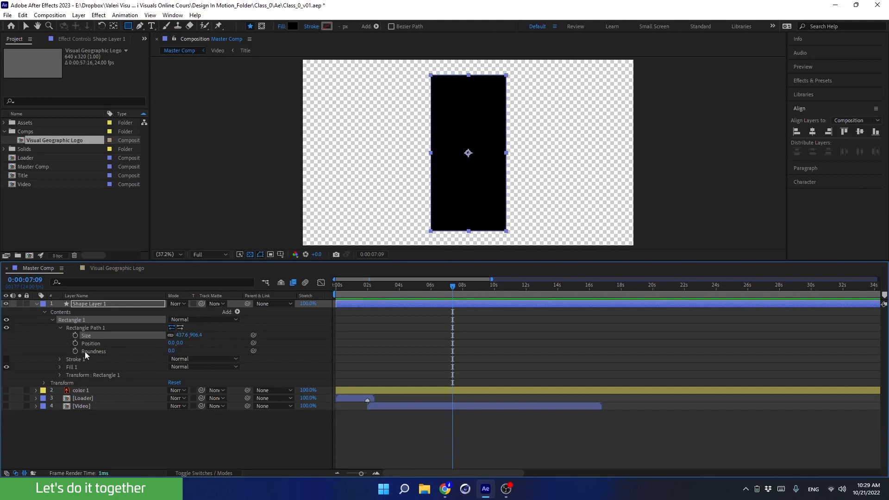
{"action": "left_click", "coordinate": [97, 351]}
{"action": "left_click_drag", "start_coordinate": [173, 351], "coordinate": [199, 361]}
{"action": "left_click", "coordinate": [173, 351]}
{"action": "type", "text": "70"}
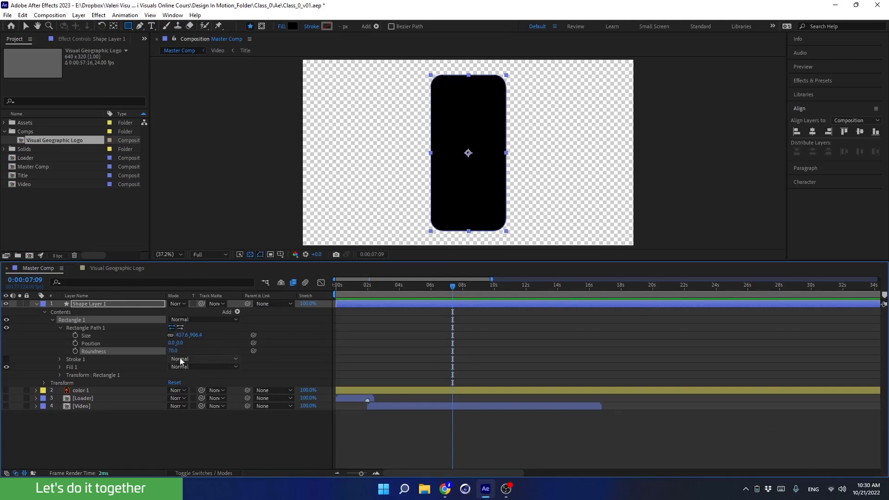
{"action": "left_click_drag", "start_coordinate": [171, 351], "coordinate": [175, 352]}
{"action": "left_click", "coordinate": [52, 320]}
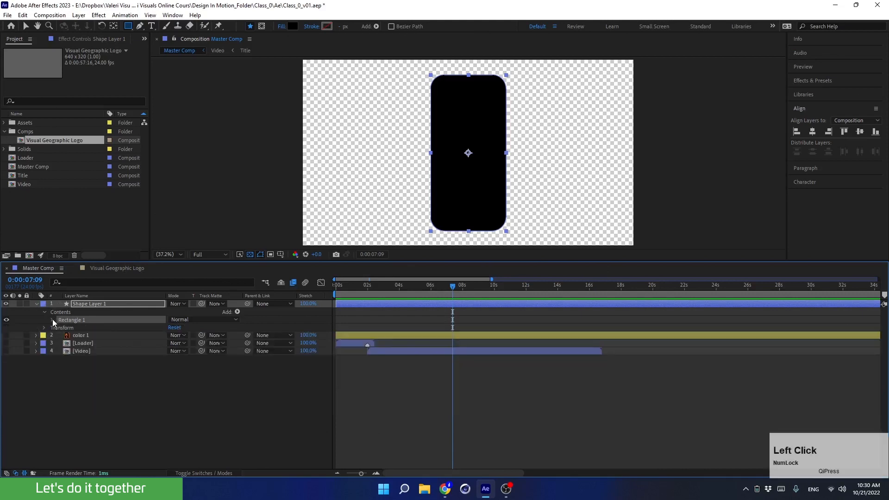
- Rename the shape layer as "Iphone Screen"
{"action": "key", "text": "Return"}
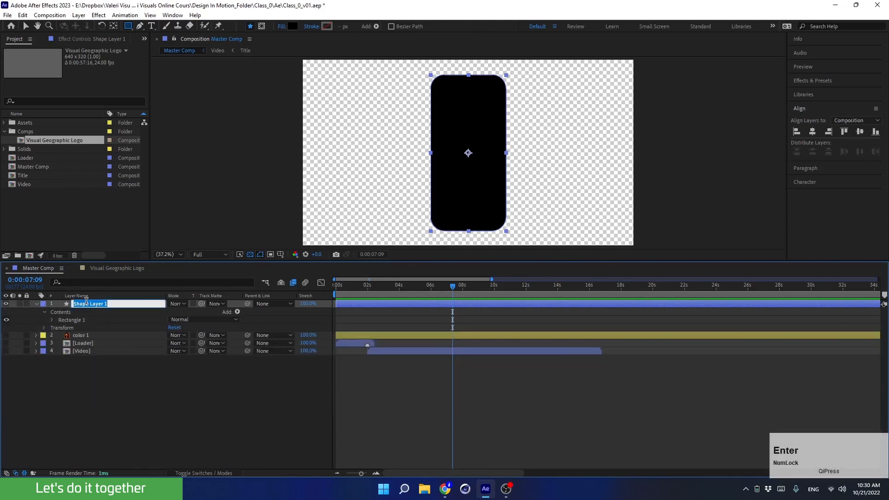
{"action": "type", "text": "I"}
{"action": "key", "text": "Caps_Lock"}
{"action": "type", "text": "phon"}
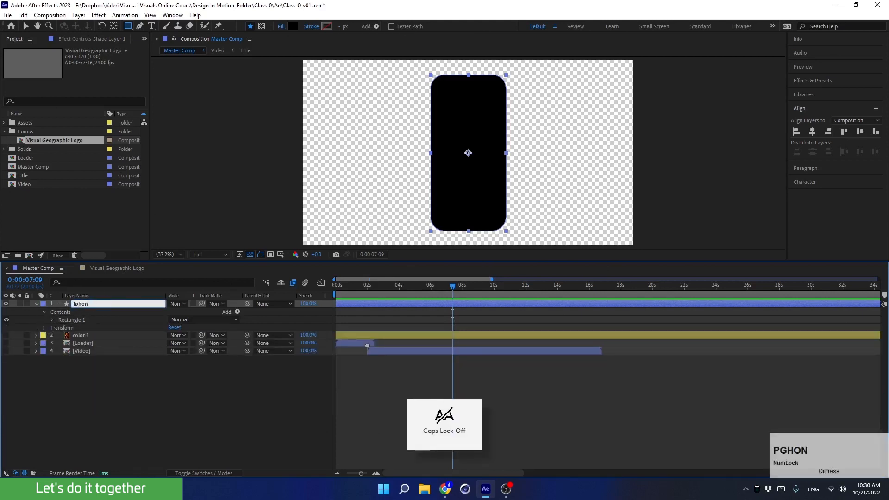
{"action": "type", "text": "e"}
{"action": "key", "text": "Caps_Lock"}
{"action": "type", "text": "Scr"}
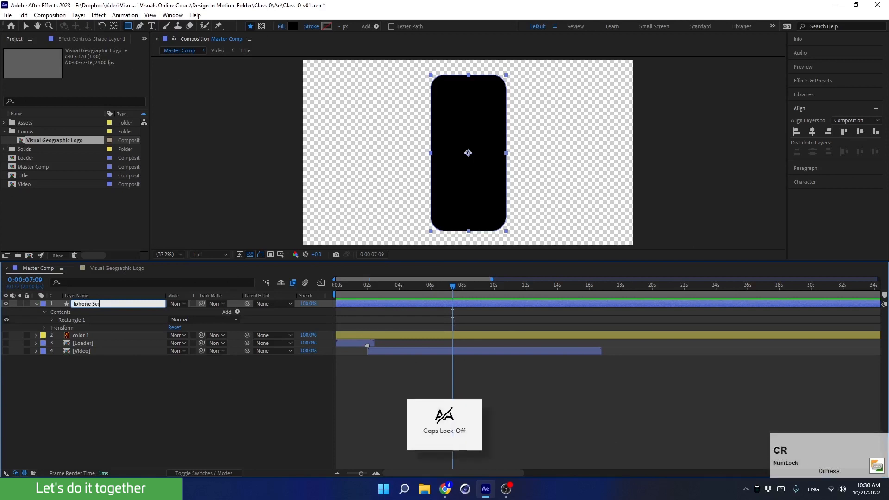
{"action": "type", "text": "een"}
{"action": "key", "text": "Return"}
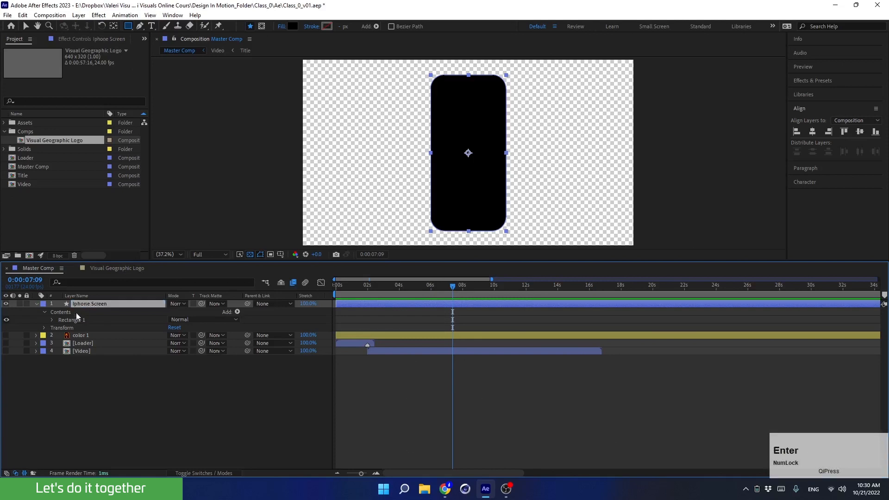
- Change the Iphone Screen layer's label color to Purple and collapse its properties
{"action": "left_click", "coordinate": [43, 304]}
{"action": "left_click", "coordinate": [44, 226]}
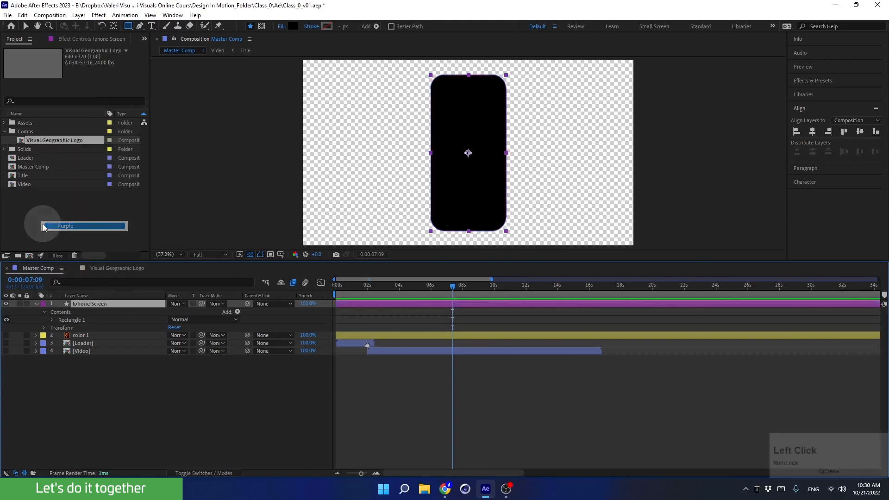
{"action": "left_click", "coordinate": [36, 304]}
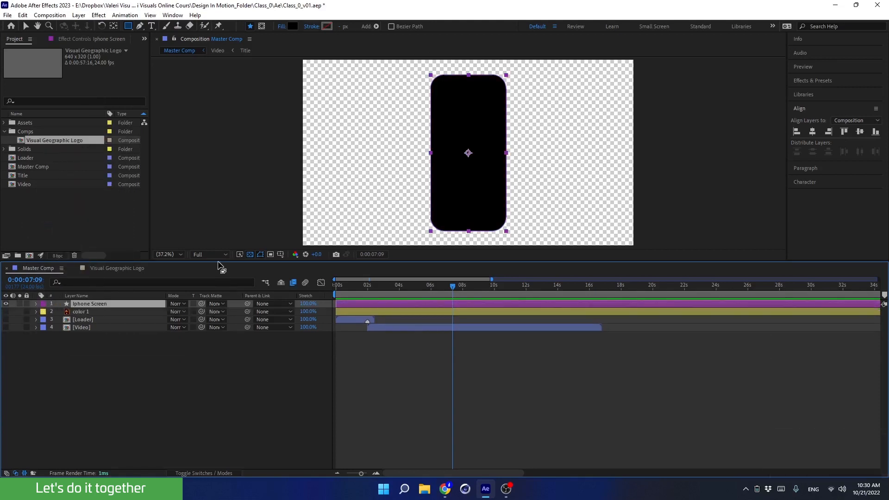
- Enlarge the composition viewer area again and make the Video layer visible
{"action": "left_click_drag", "start_coordinate": [216, 260], "coordinate": [222, 329]}
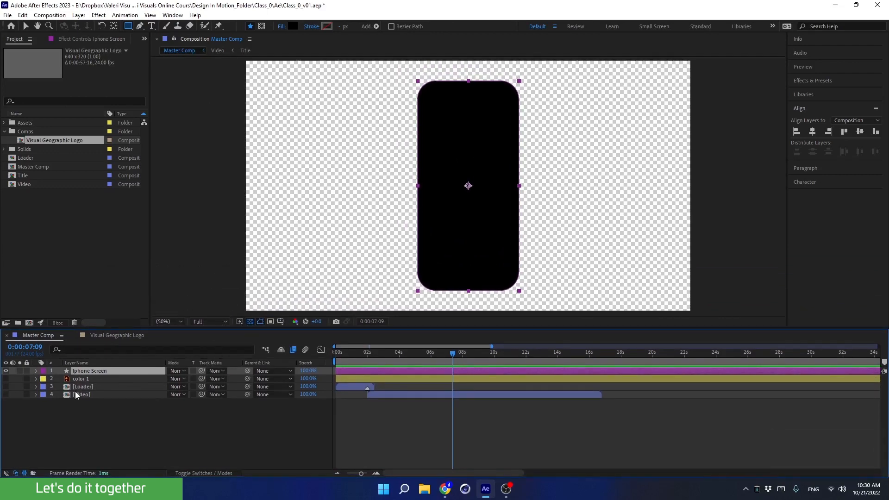
{"action": "left_click", "coordinate": [6, 395]}
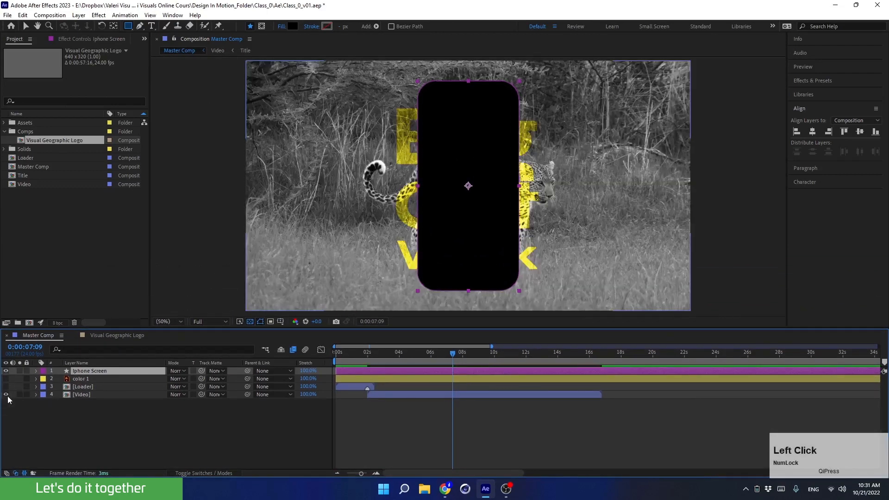
- Move the Iphone Screen layer directly above the Video layer and hide it to view the video at 6 seconds
{"action": "mouse_move", "coordinate": [89, 400]}
{"action": "left_mouse_down"}
{"action": "mouse_move", "coordinate": [79, 369]}
{"action": "mouse_move", "coordinate": [85, 391]}
{"action": "left_mouse_up"}
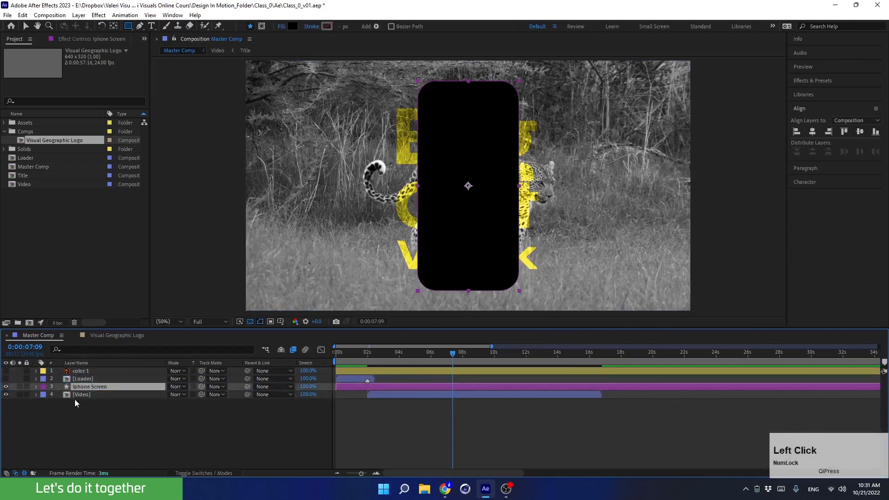
{"action": "left_click", "coordinate": [6, 388]}
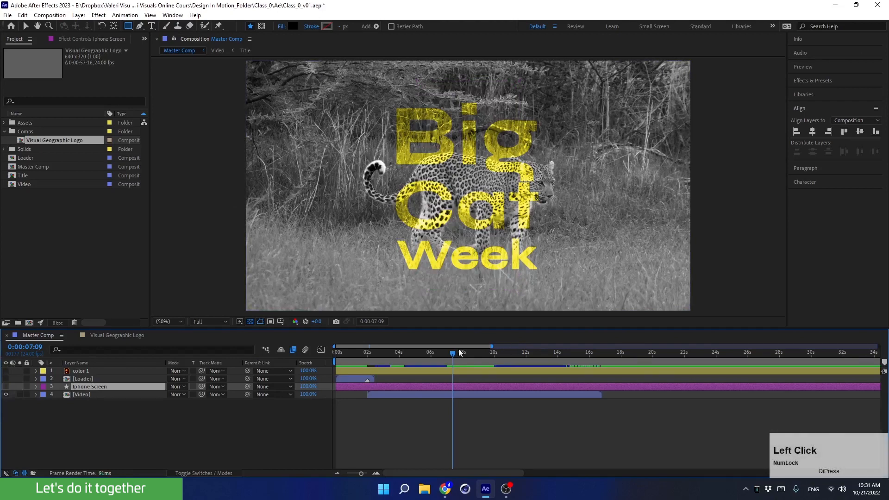
{"action": "mouse_move", "coordinate": [437, 353]}
{"action": "left_mouse_down"}
{"action": "mouse_move", "coordinate": [443, 364]}
{"action": "mouse_move", "coordinate": [431, 365]}
{"action": "left_mouse_up"}
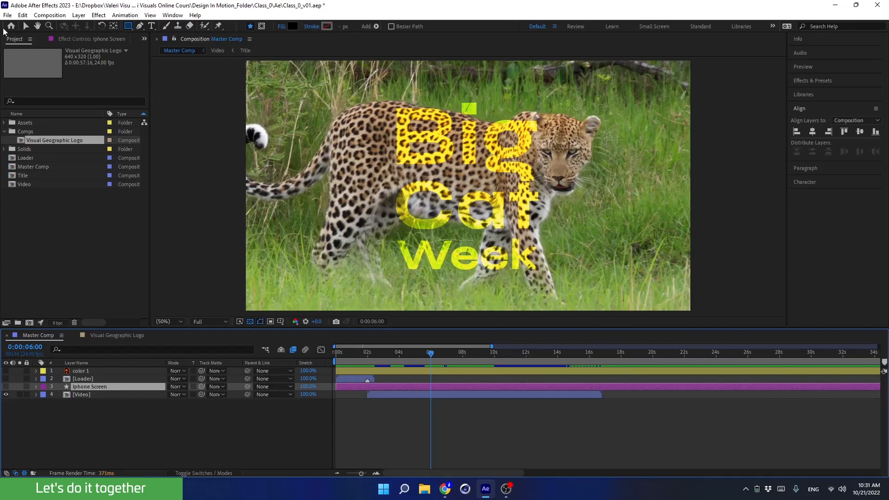
- Activate the Selection tool, make the Iphone Screen layer visible, and hide the Video layer
{"action": "left_click", "coordinate": [26, 27]}
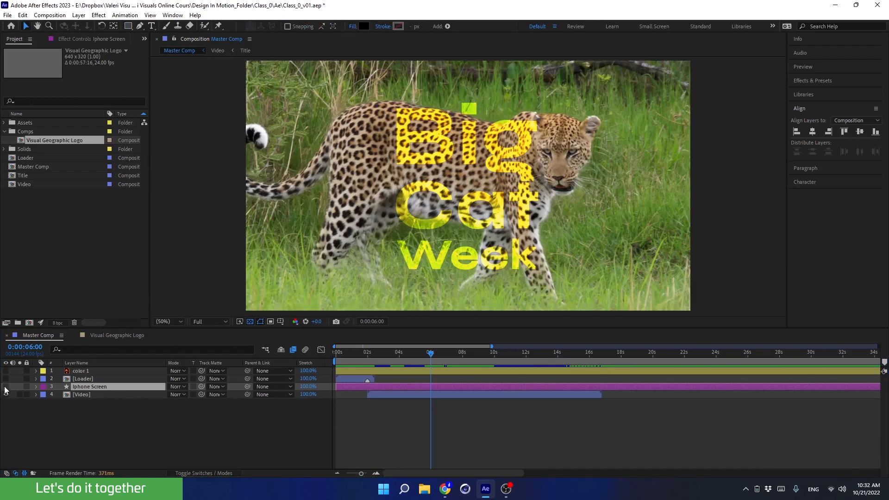
{"action": "left_click", "coordinate": [5, 387]}
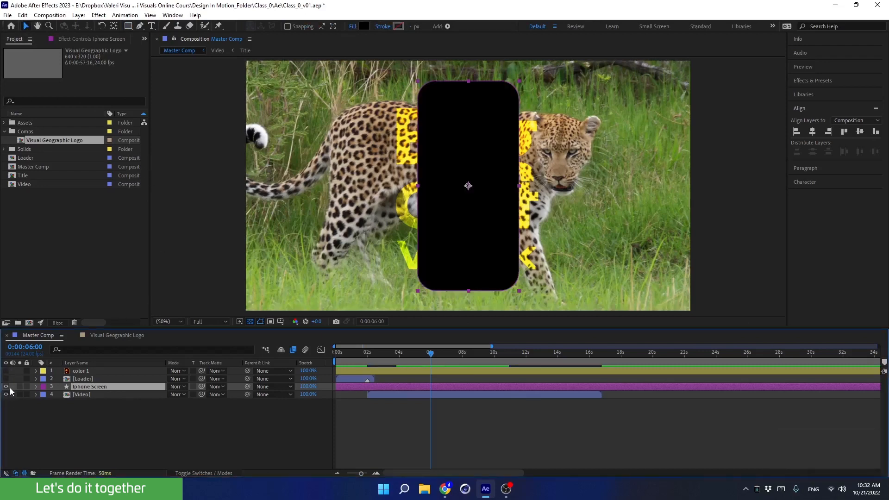
{"action": "left_click", "coordinate": [6, 395]}
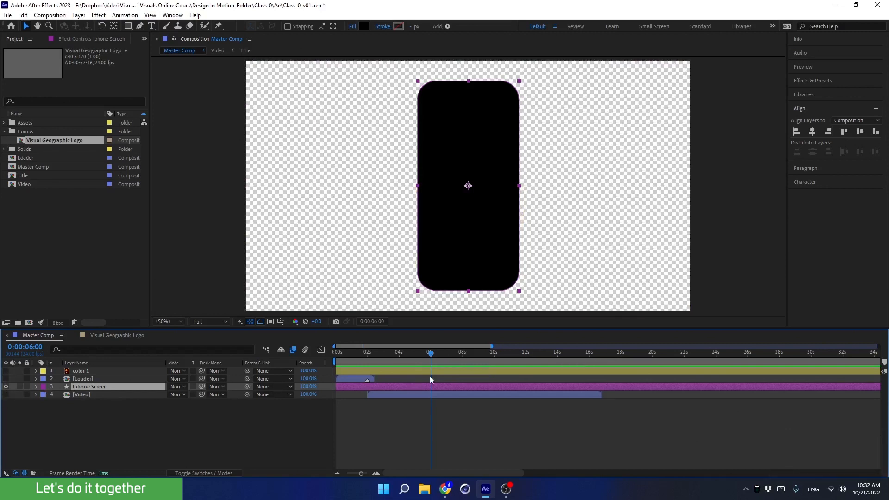
- Go to 0:00:08:00 and expand the Iphone Screen layer's properties in an enlarged timeline area
{"action": "left_click_drag", "start_coordinate": [432, 355], "coordinate": [465, 364]}
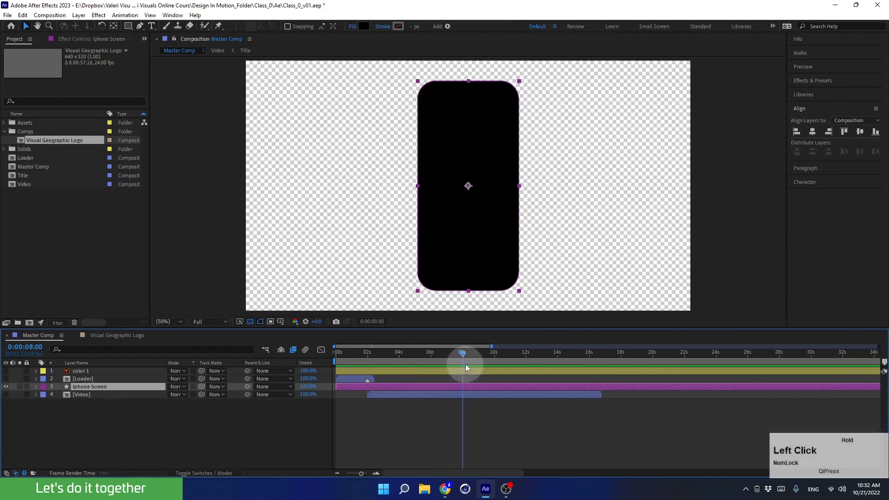
{"action": "left_click", "coordinate": [35, 387]}
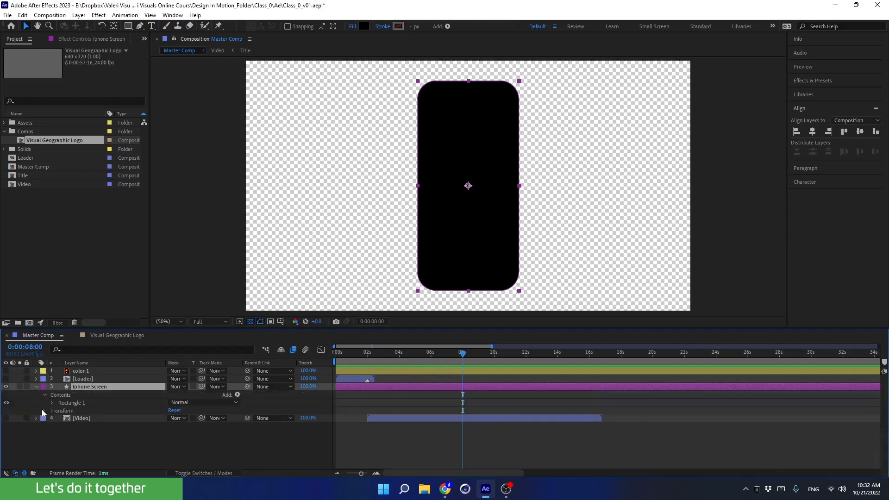
{"action": "left_click", "coordinate": [219, 327]}
{"action": "left_click_drag", "start_coordinate": [219, 327], "coordinate": [223, 281]}
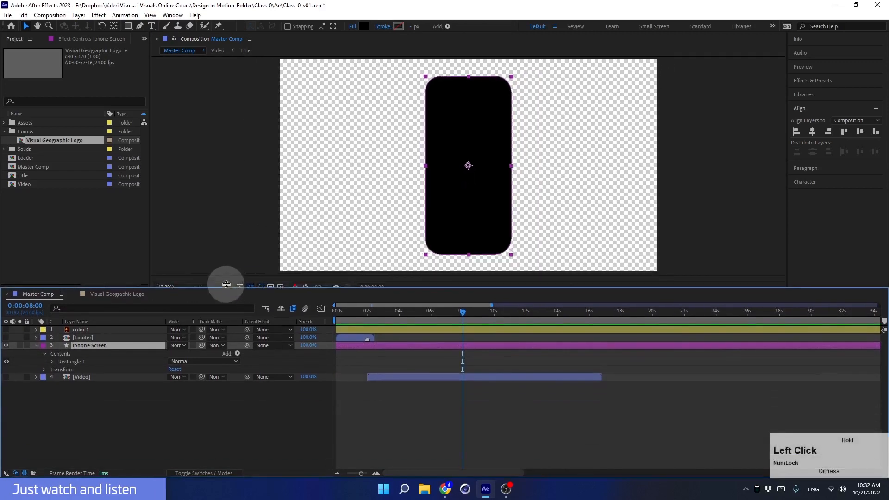
- Try stretching the Iphone Screen layer's width with unlinked Transform scale to about 388%, and undo it
{"action": "left_click", "coordinate": [44, 367]}
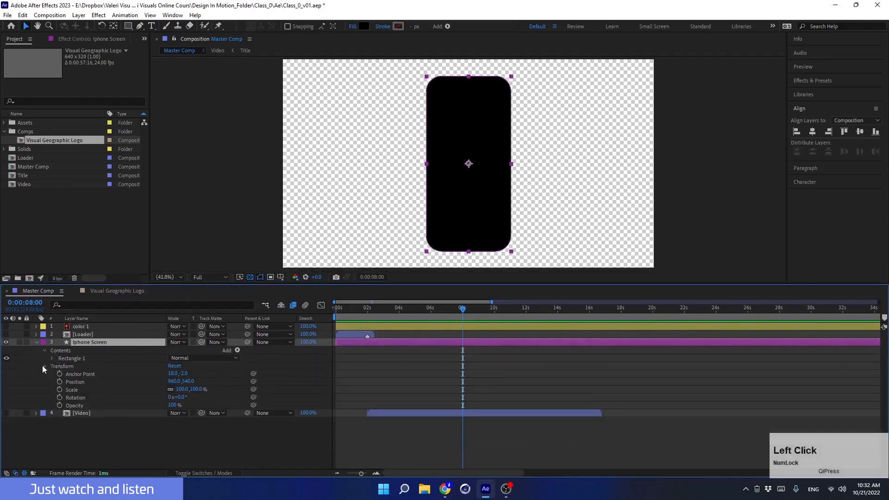
{"action": "left_click", "coordinate": [170, 389]}
{"action": "left_click_drag", "start_coordinate": [181, 389], "coordinate": [329, 402]}
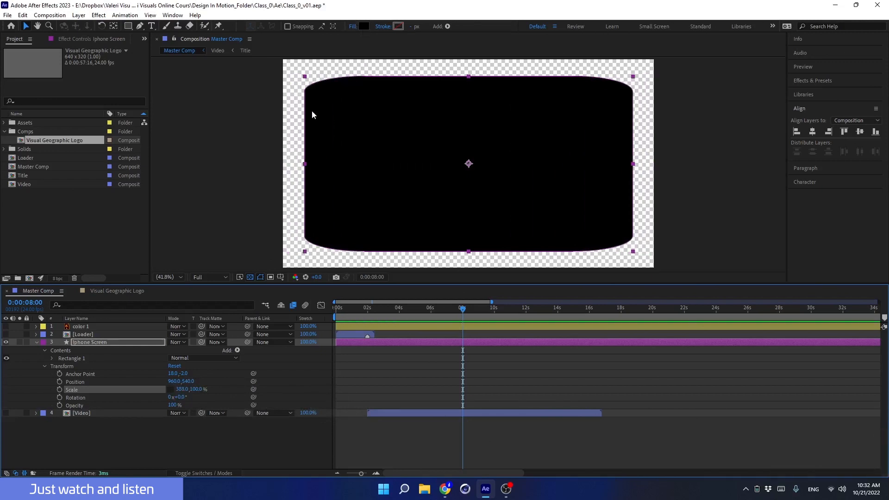
{"action": "key", "text": "ctrl+z"}
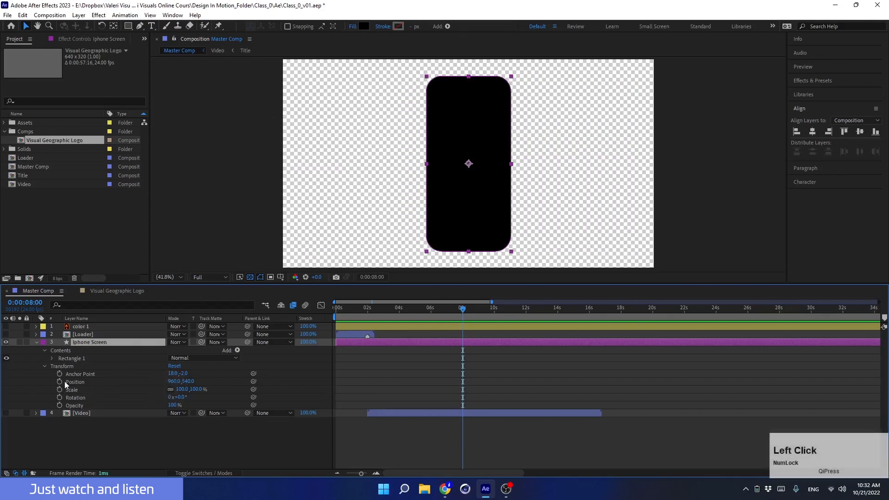
- Collapse the layer's Transform properties and expand the Rectangle 1 group
{"action": "left_click", "coordinate": [45, 367]}
{"action": "left_click", "coordinate": [53, 359]}
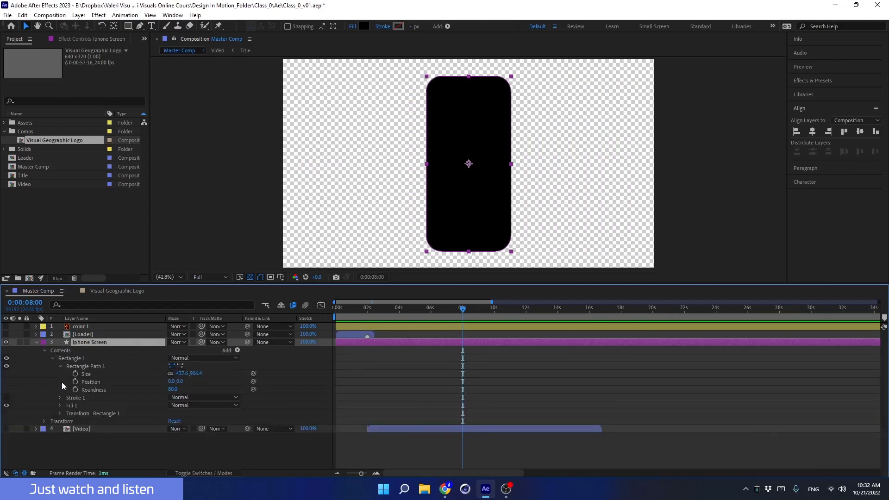
- Try stretching the width with the unlinked scale in Transform: Rectangle 1, undo it, and collapse that group
{"action": "left_click", "coordinate": [58, 413]}
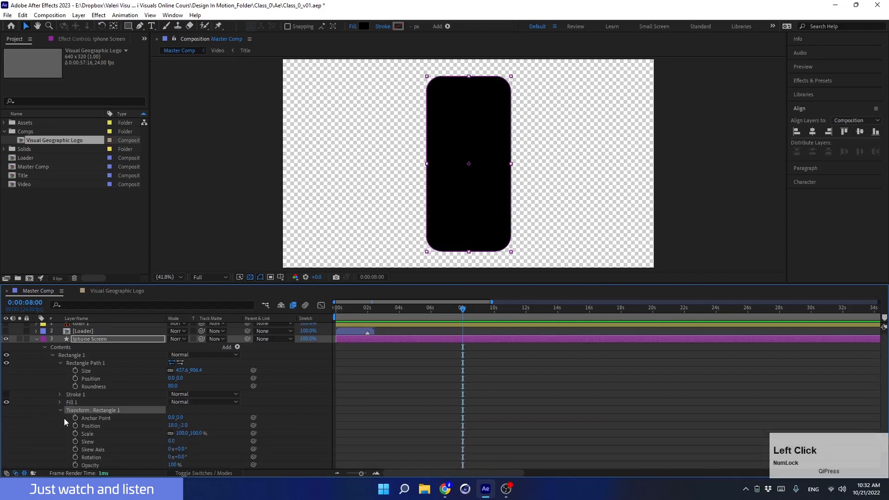
{"action": "scroll", "coordinate": [64, 418], "scroll_direction": "down", "scroll_amount": 1}
{"action": "left_click", "coordinate": [171, 418]}
{"action": "left_click_drag", "start_coordinate": [178, 418], "coordinate": [281, 418]}
{"action": "key", "text": "ctrl+z"}
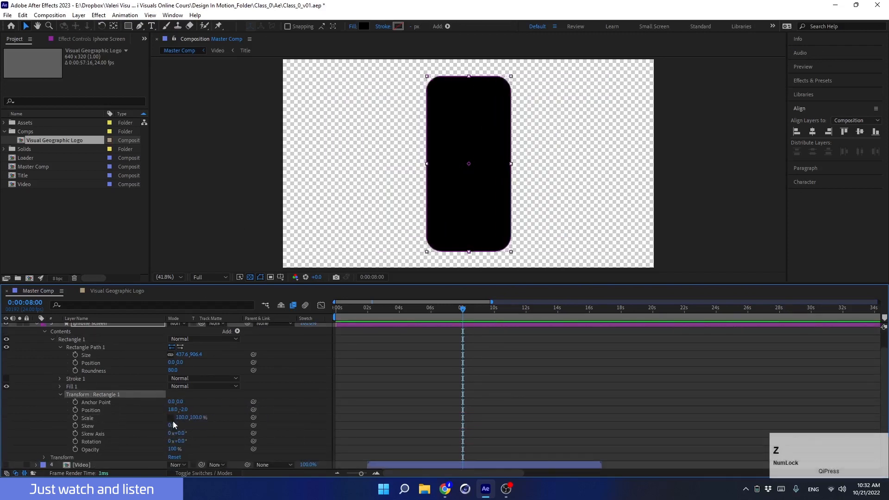
{"action": "left_click", "coordinate": [60, 396]}
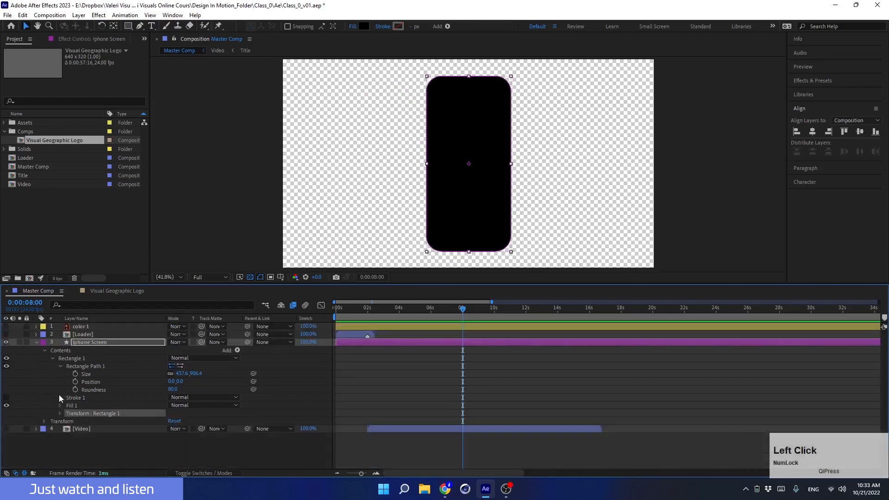
- Unlink the Size dimensions of Rectangle Path 1, try widening it to about 1576.6, and undo the widening
{"action": "left_click", "coordinate": [84, 367]}
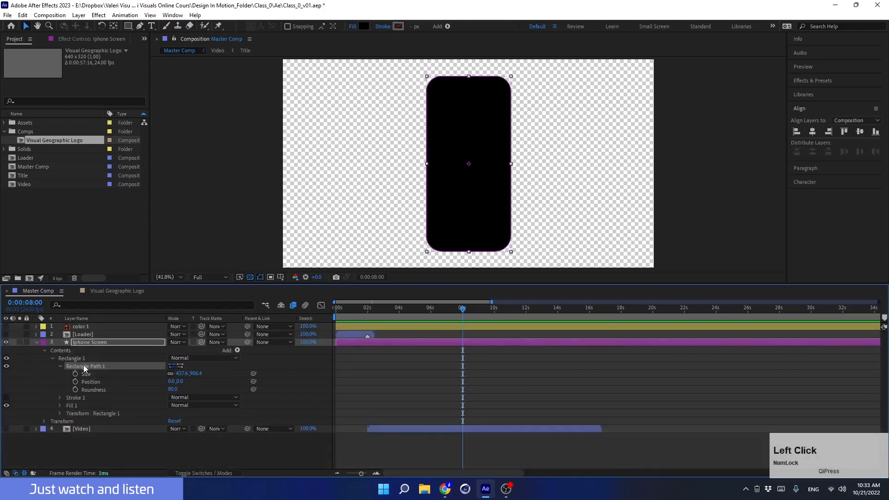
{"action": "left_click", "coordinate": [170, 375]}
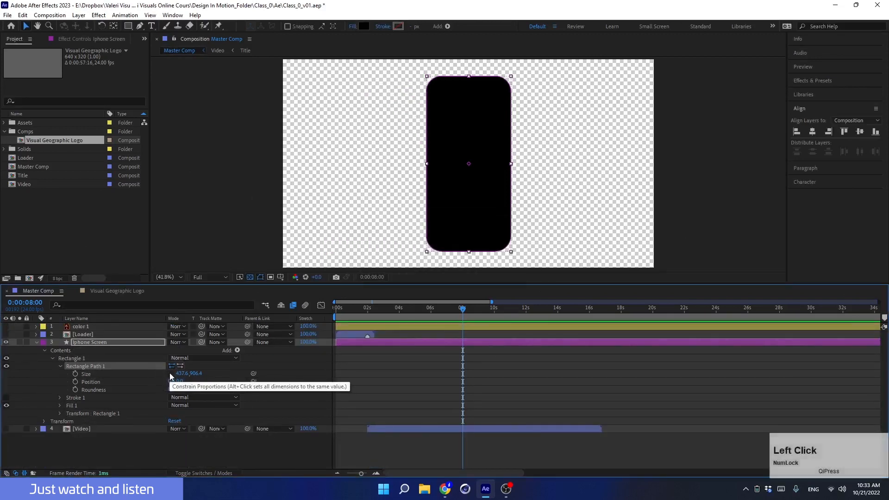
{"action": "left_click_drag", "start_coordinate": [183, 373], "coordinate": [720, 391]}
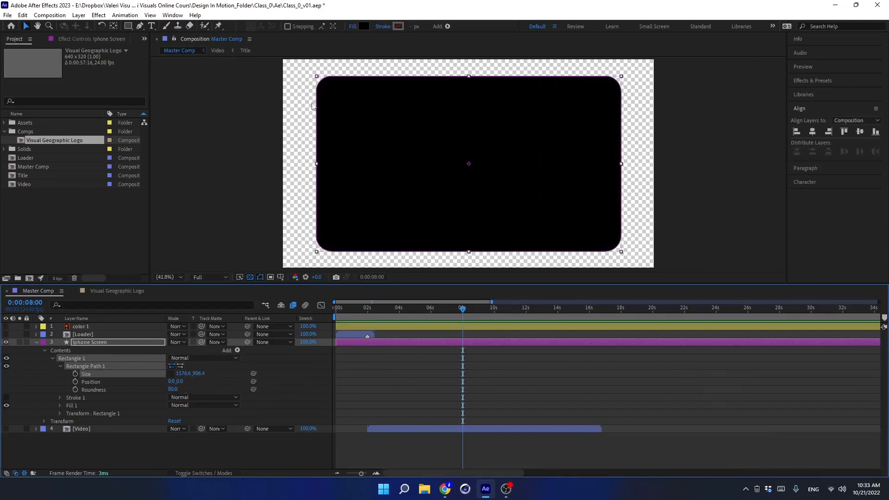
{"action": "key", "text": "ctrl+z"}
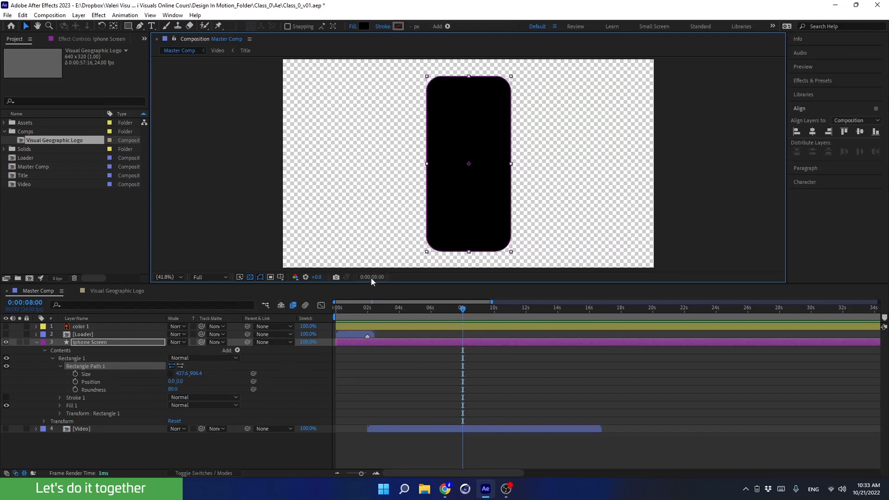
- Add a Size keyframe at 0:00:08:00, and at 0:00:05:23 set the rectangle's size to about 1995.6 by 1169.4, covering the whole composition
{"action": "left_click", "coordinate": [75, 373]}
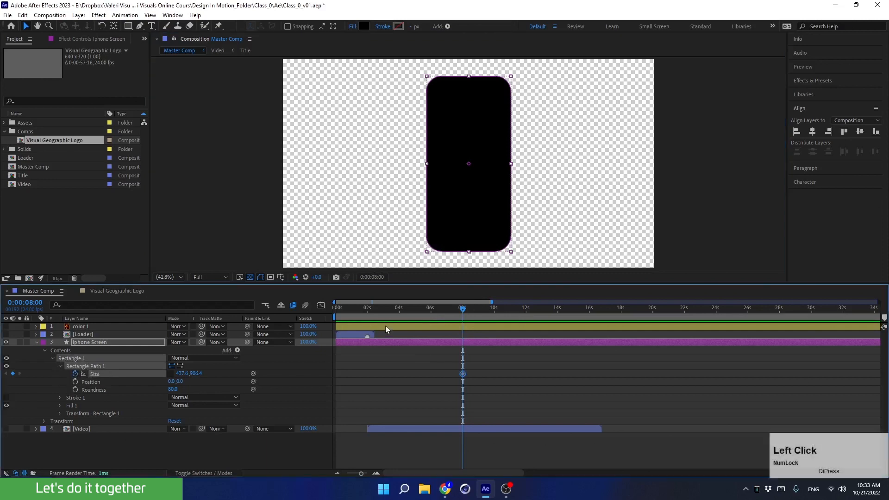
{"action": "left_click_drag", "start_coordinate": [461, 313], "coordinate": [431, 319]}
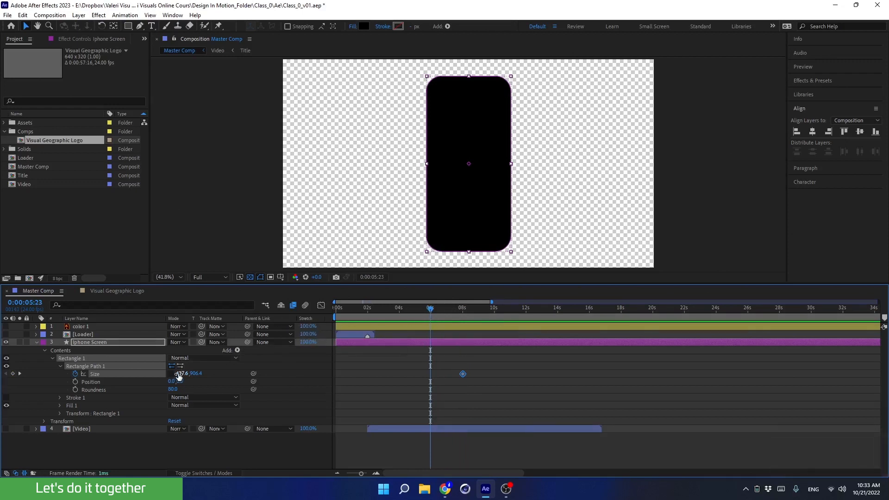
{"action": "left_click_drag", "start_coordinate": [179, 374], "coordinate": [887, 362]}
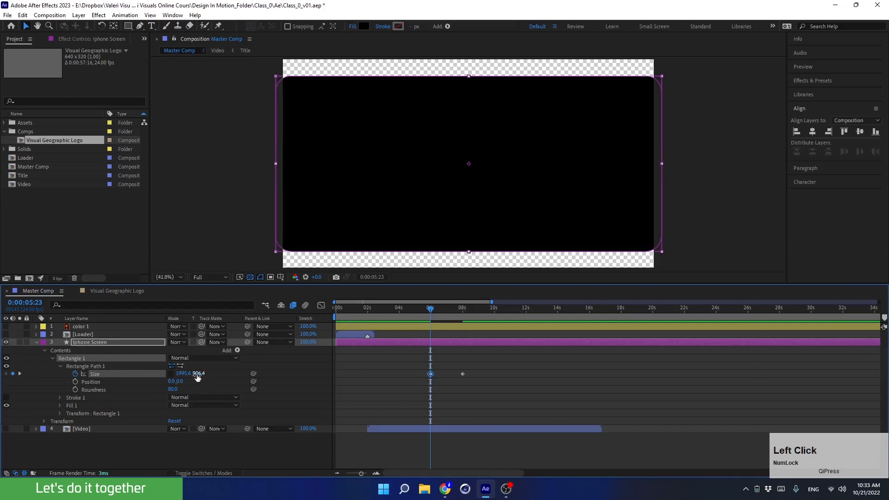
{"action": "left_click_drag", "start_coordinate": [197, 378], "coordinate": [348, 377]}
{"action": "scroll", "coordinate": [451, 158], "scroll_direction": "down", "scroll_amount": 2}
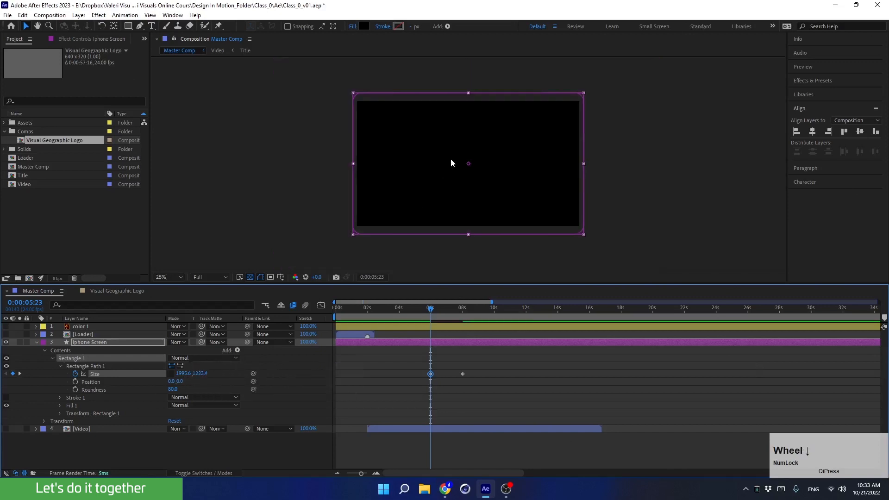
{"action": "left_click_drag", "start_coordinate": [197, 374], "coordinate": [178, 374]}
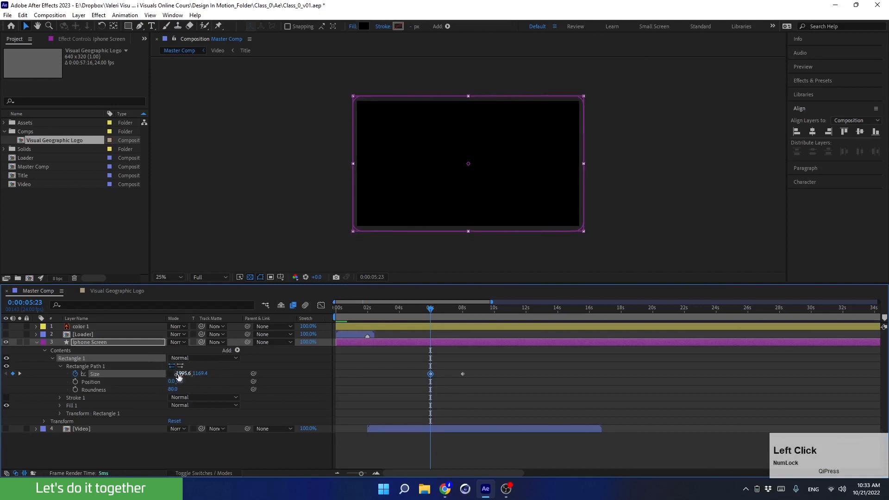
- Move the end Size keyframe to 0:00:07:00 and preview the shrinking animation
{"action": "mouse_move", "coordinate": [433, 309]}
{"action": "left_mouse_down"}
{"action": "mouse_move", "coordinate": [463, 318]}
{"action": "mouse_move", "coordinate": [424, 318]}
{"action": "left_mouse_up"}
{"action": "key", "text": "space"}
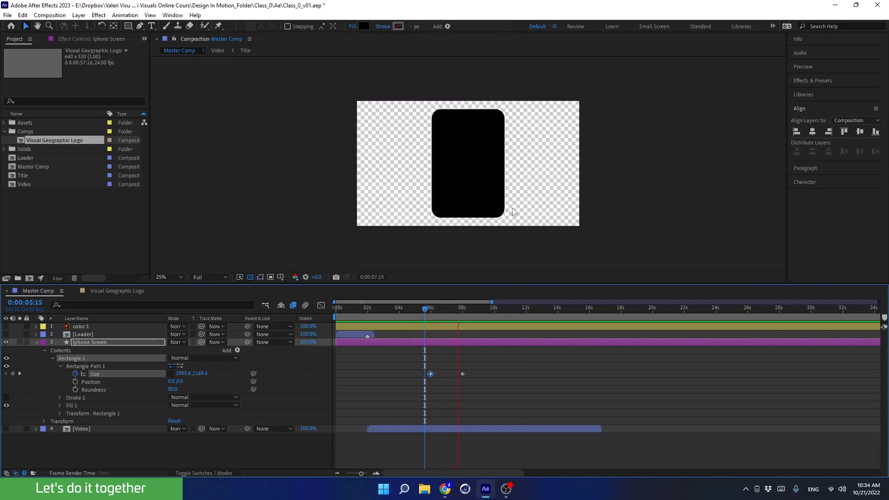
{"action": "left_click_drag", "start_coordinate": [454, 309], "coordinate": [446, 314]}
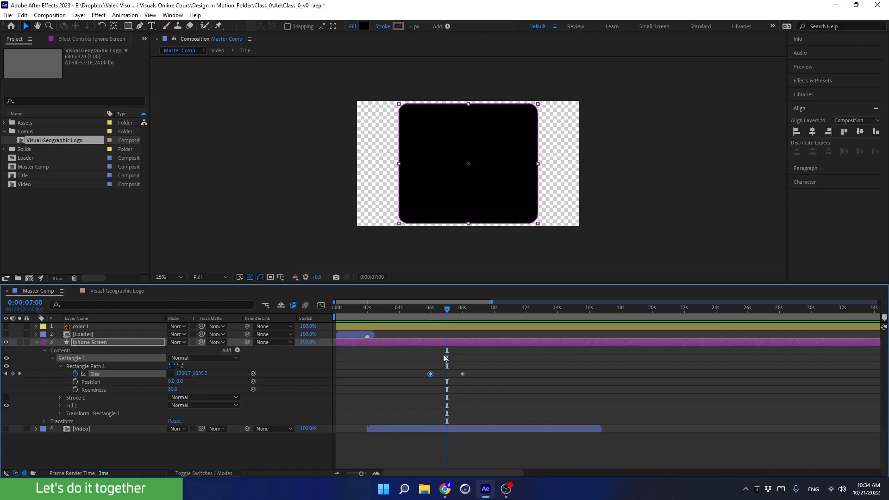
{"action": "left_click_drag", "start_coordinate": [463, 374], "coordinate": [449, 377]}
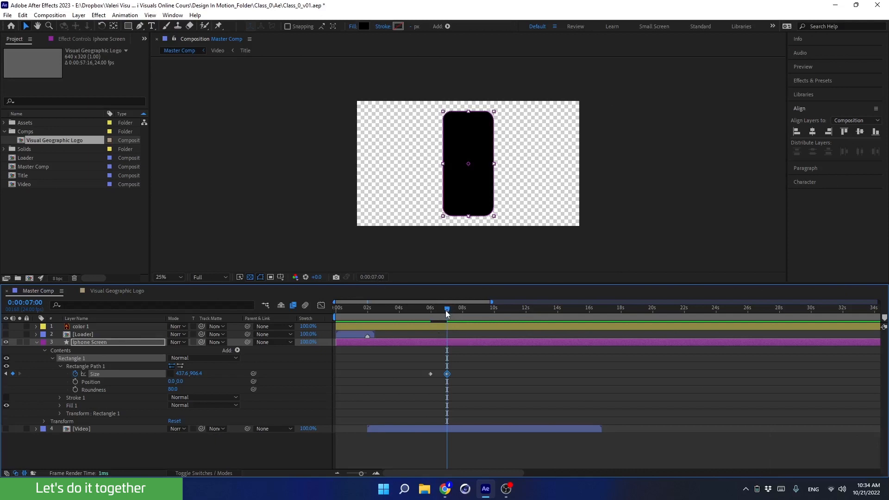
{"action": "left_click_drag", "start_coordinate": [446, 311], "coordinate": [431, 323]}
{"action": "key", "text": "space"}
{"action": "key", "text": "space"}
- Apply Easy Ease to both Size keyframes and set their incoming and outgoing velocity influence to 85%
{"action": "left_click_drag", "start_coordinate": [460, 367], "coordinate": [426, 385]}
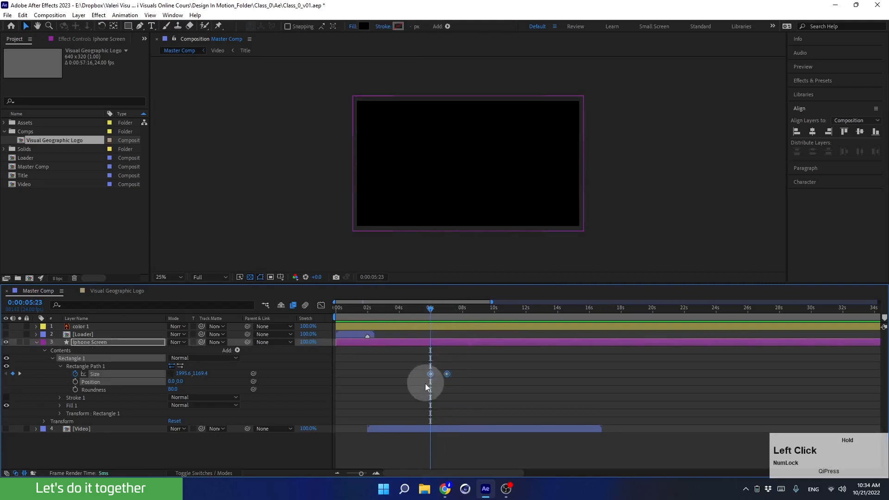
{"action": "key", "text": "F9"}
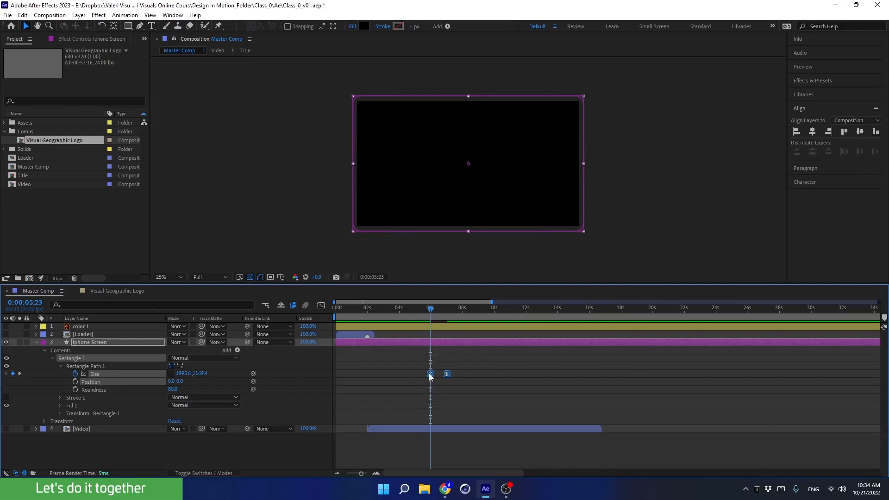
{"action": "left_click", "coordinate": [431, 374], "text": "alt"}
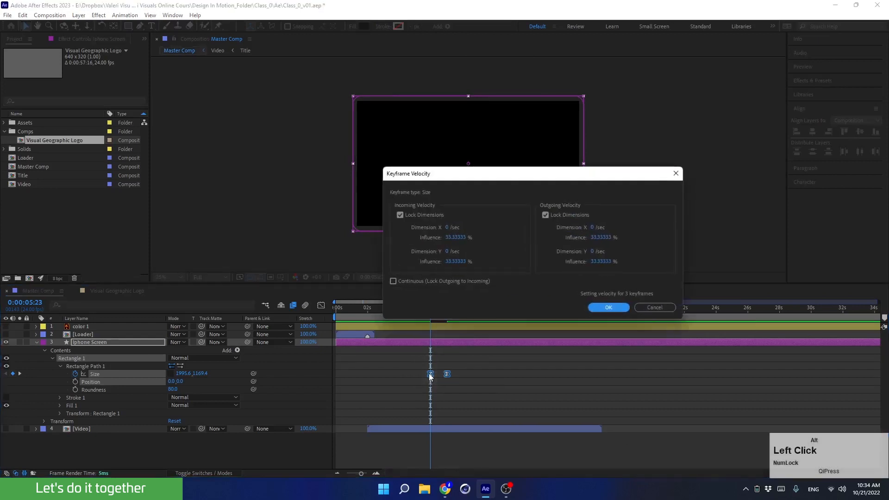
{"action": "left_click", "coordinate": [452, 239]}
{"action": "type", "text": "85"}
{"action": "left_click", "coordinate": [594, 239]}
{"action": "type", "text": "85"}
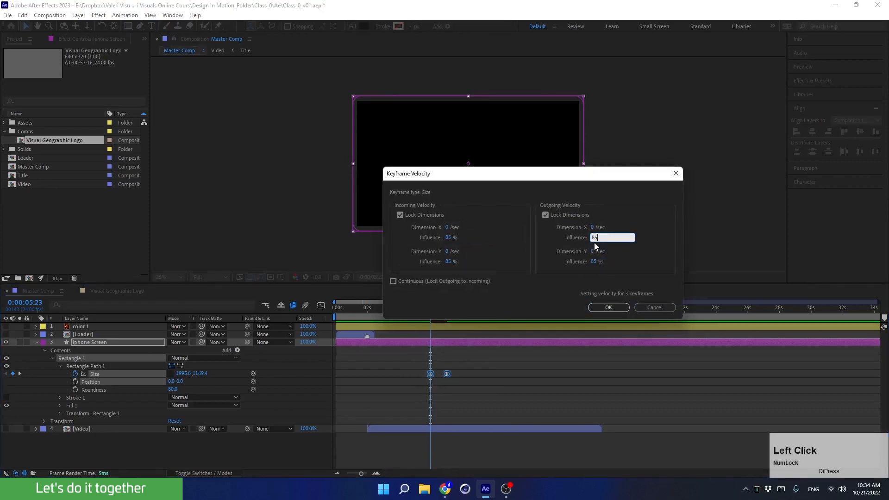
{"action": "key", "text": "Return"}
- Preview the eased Size animation from just before its first keyframe and again from 0:00:06:05
{"action": "left_click_drag", "start_coordinate": [431, 315], "coordinate": [422, 315]}
{"action": "key", "text": "space"}
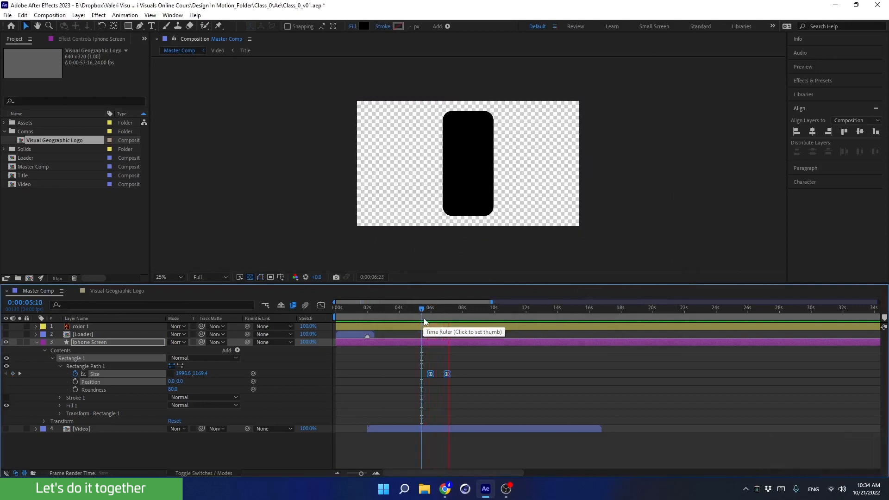
{"action": "key", "text": "space"}
{"action": "left_click", "coordinate": [434, 316]}
{"action": "key", "text": "space"}
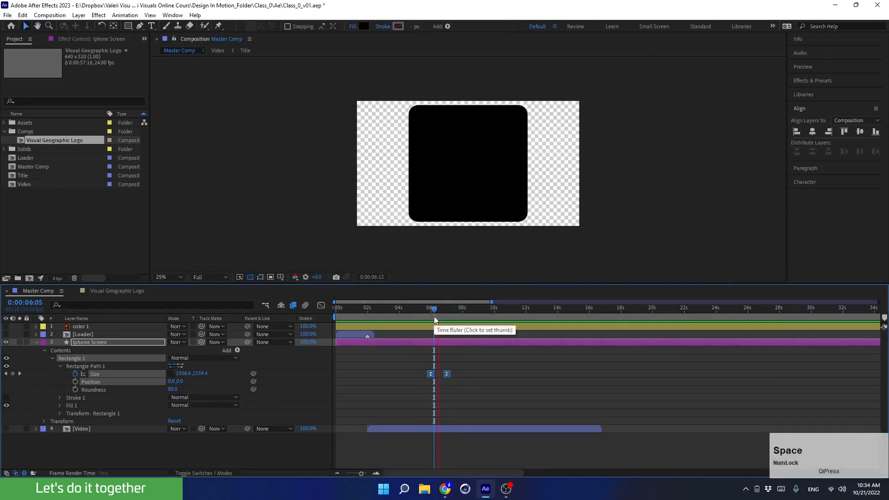
{"action": "key", "text": "space"}
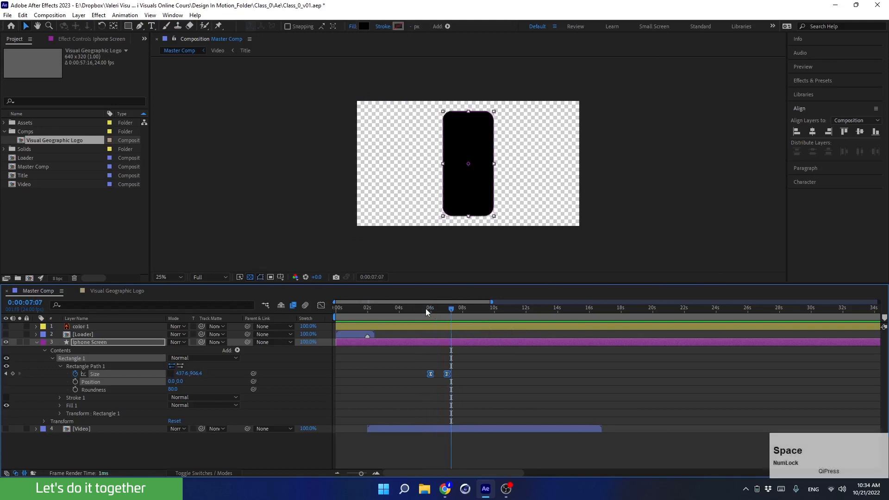
- Collapse the Iphone Screen layer, turn on the Video layer's visibility, and set Iphone Screen as the Video layer's track matte
{"action": "left_click", "coordinate": [36, 342]}
{"action": "left_click", "coordinate": [104, 342]}
{"action": "left_click", "coordinate": [68, 351]}
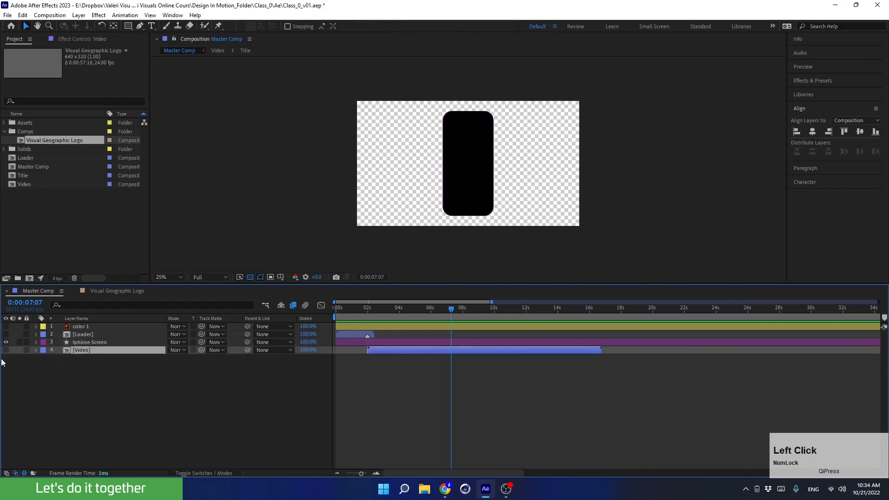
{"action": "left_click", "coordinate": [6, 350]}
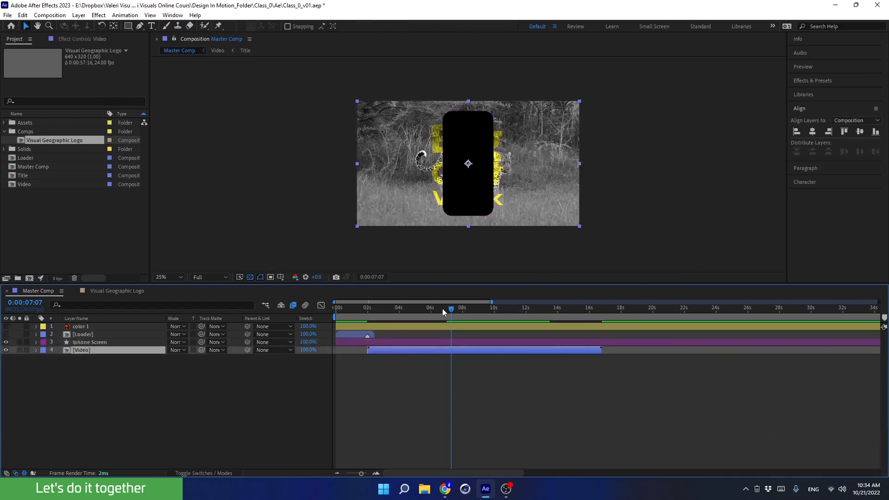
{"action": "mouse_move", "coordinate": [443, 310]}
{"action": "left_mouse_down"}
{"action": "mouse_move", "coordinate": [426, 310]}
{"action": "mouse_move", "coordinate": [452, 311]}
{"action": "left_mouse_up"}
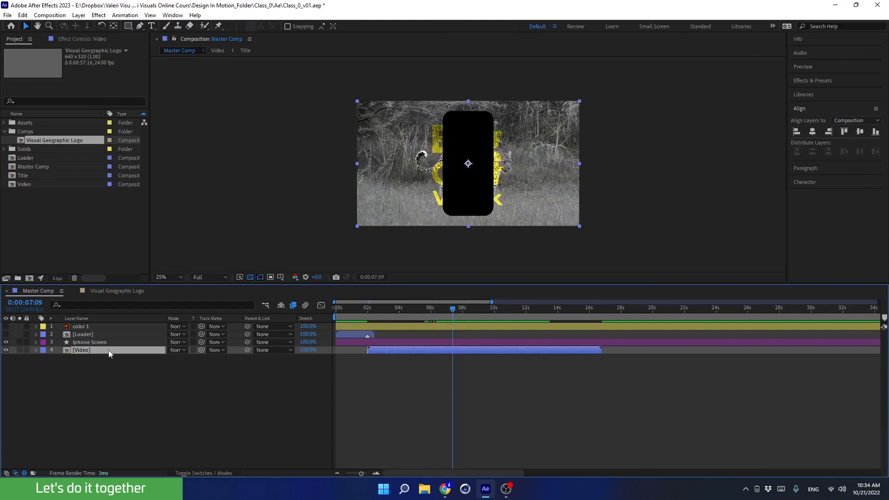
{"action": "left_click_drag", "start_coordinate": [202, 351], "coordinate": [94, 343]}
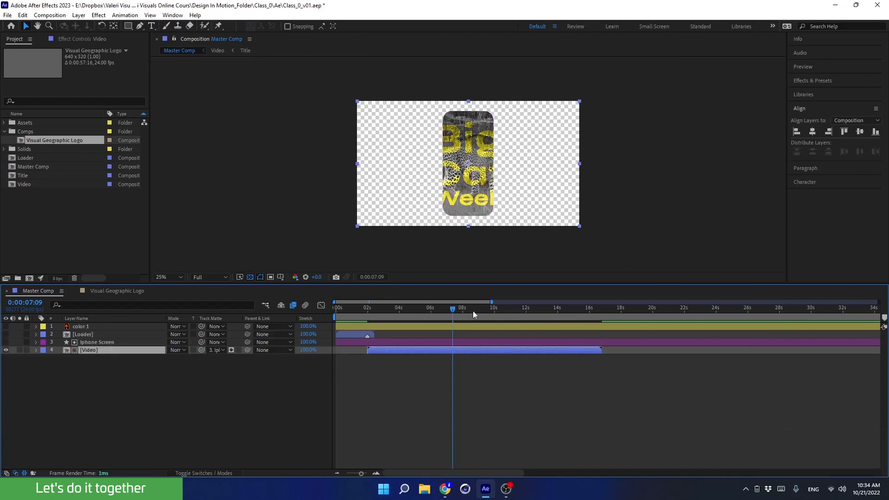
- Preview the matted video shrinking into the phone shape, starting from 0:00:05:22
{"action": "left_click_drag", "start_coordinate": [451, 309], "coordinate": [429, 340]}
{"action": "left_click", "coordinate": [396, 343]}
{"action": "key", "text": "space"}
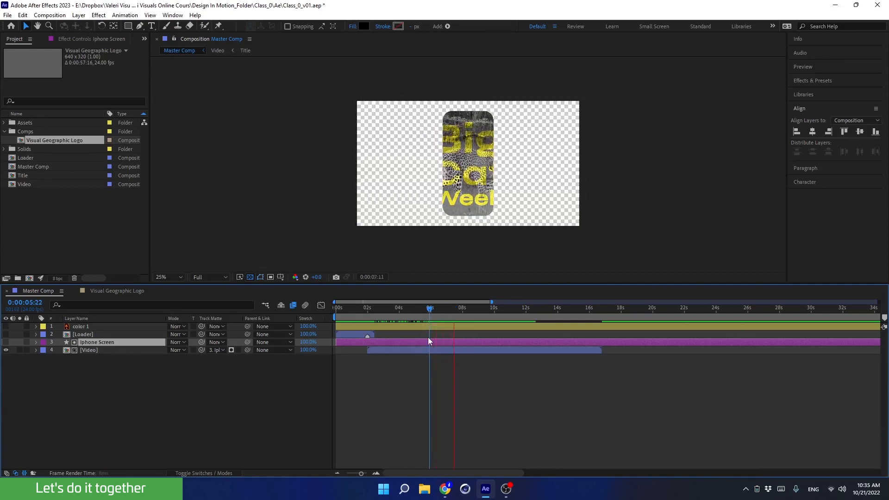
{"action": "key", "text": "space"}
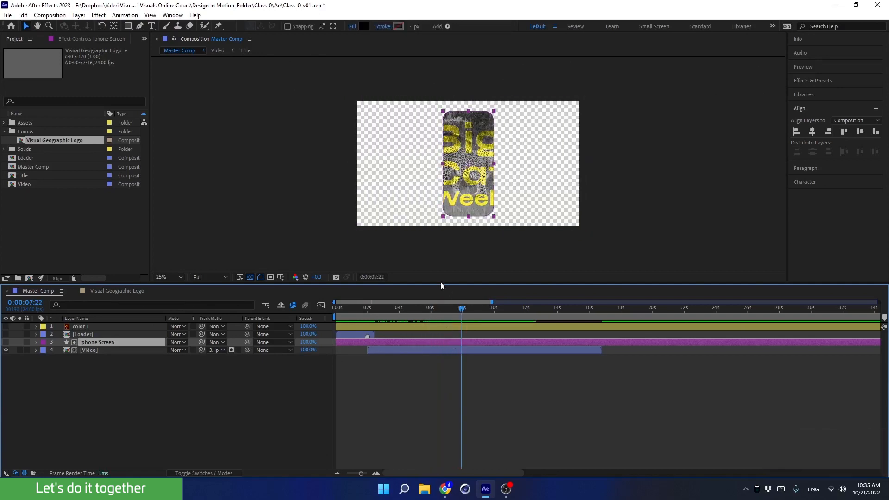
- Enlarge the composition viewing area and set its magnification to Fit up to 100%
{"action": "left_click_drag", "start_coordinate": [441, 283], "coordinate": [439, 346]}
{"action": "left_click", "coordinate": [162, 338]}
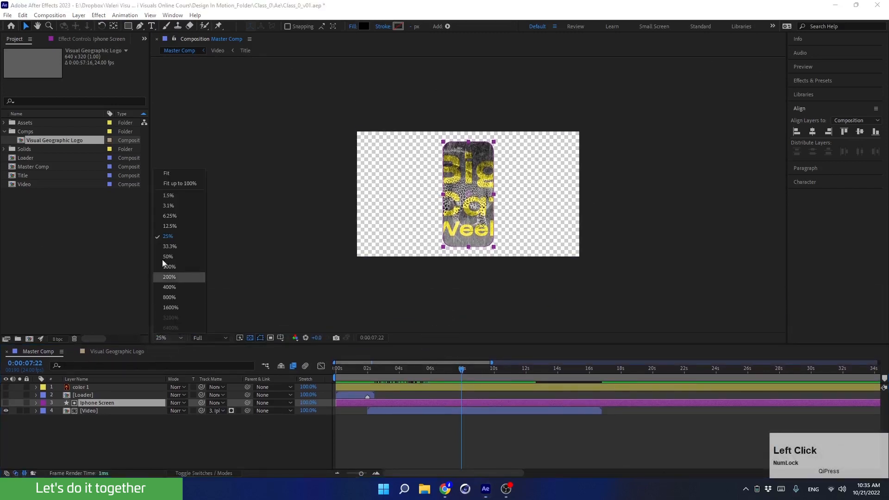
{"action": "left_click", "coordinate": [163, 182]}
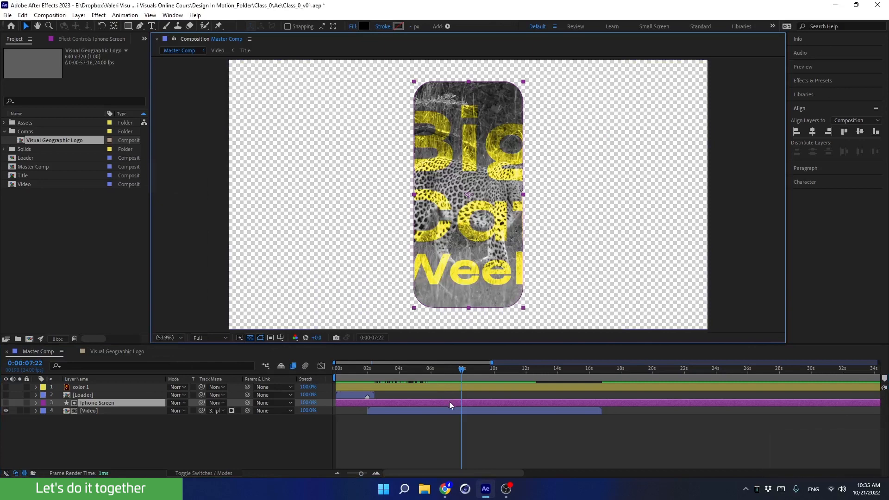
- Reveal Iphone Screen's Size keyframes, shift both to about 0:00:07:00 and 0:00:08:00, and preview from 0:00:05:17
{"action": "key", "text": "u"}
{"action": "mouse_move", "coordinate": [447, 372]}
{"action": "left_mouse_down"}
{"action": "mouse_move", "coordinate": [435, 375]}
{"action": "mouse_move", "coordinate": [446, 377]}
{"action": "left_mouse_up"}
{"action": "left_click_drag", "start_coordinate": [419, 408], "coordinate": [451, 416]}
{"action": "left_click_drag", "start_coordinate": [446, 370], "coordinate": [426, 376]}
{"action": "key", "text": "space"}
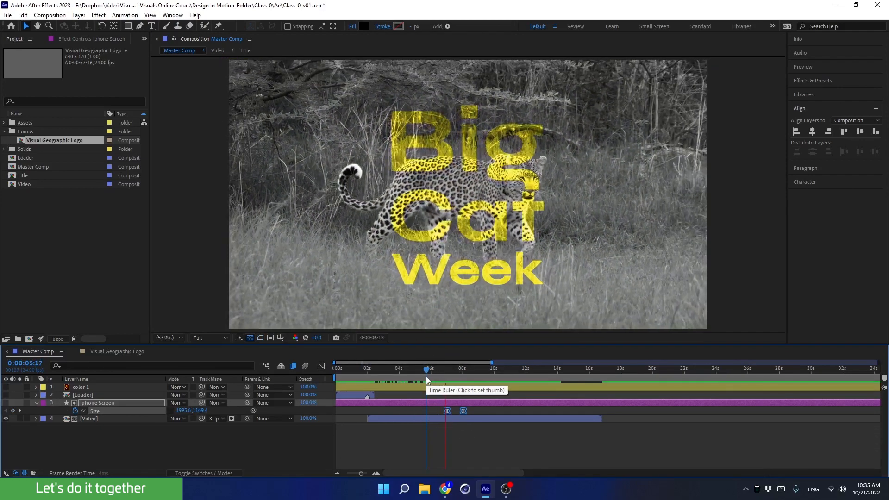
- Shift both Size keyframes about half a second earlier and preview the transition from 0:00:06:07
{"action": "key", "text": "space"}
{"action": "left_click_drag", "start_coordinate": [441, 374], "coordinate": [434, 376]}
{"action": "key", "text": "space"}
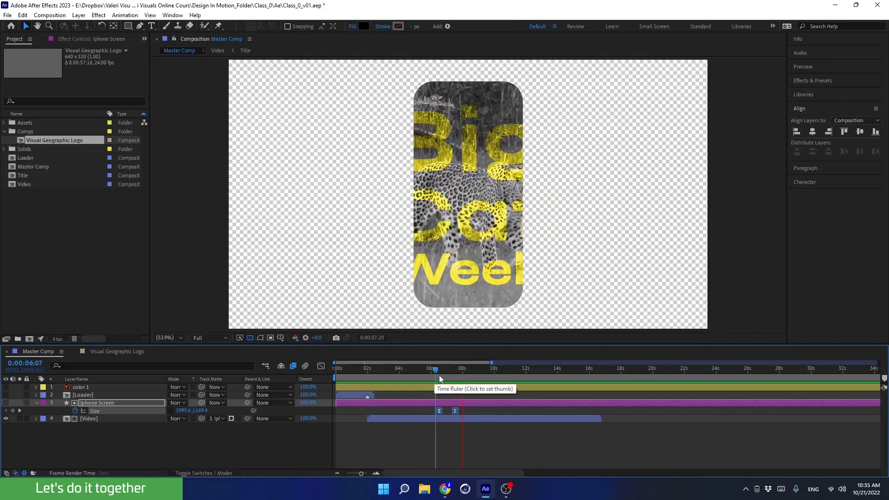
{"action": "key", "text": "space"}
- Move both Size keyframes earlier so the shrink starts at 0:00:06:00, and preview from 0:00:05:23
{"action": "left_click_drag", "start_coordinate": [444, 374], "coordinate": [431, 411]}
{"action": "left_click", "coordinate": [427, 369]}
{"action": "key", "text": "space"}
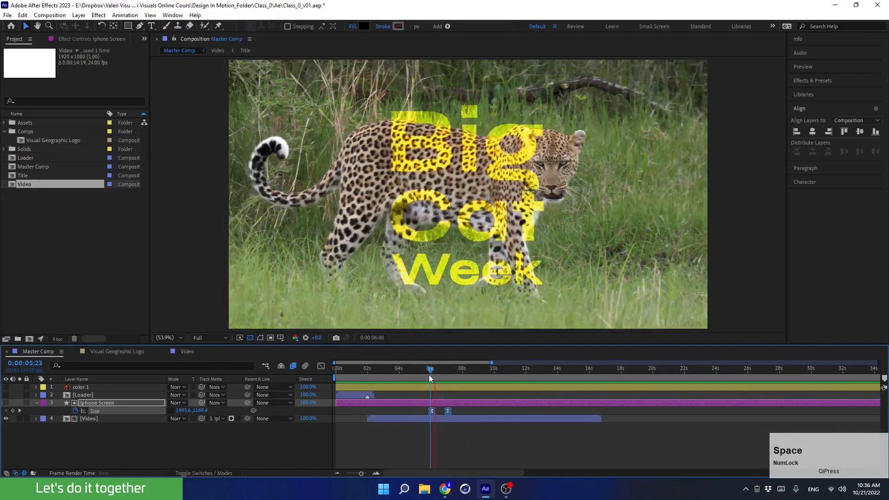
- Try shifting the Video layer left at 0:00:07:01 without keyframes, check the frame at 0:00:05:06, and undo the shift
{"action": "mouse_move", "coordinate": [437, 371]}
{"action": "left_mouse_down"}
{"action": "mouse_move", "coordinate": [431, 376]}
{"action": "mouse_move", "coordinate": [447, 371]}
{"action": "left_mouse_up"}
{"action": "key", "text": "ctrl+Left"}
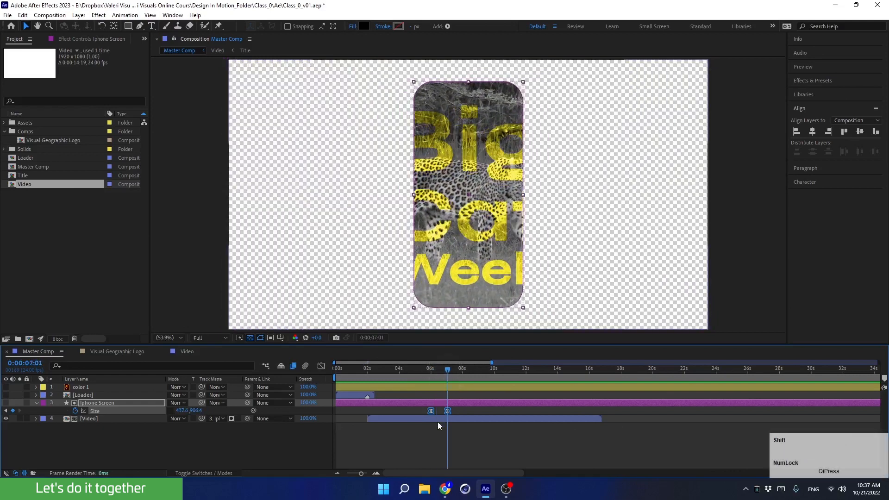
{"action": "left_click", "coordinate": [437, 418]}
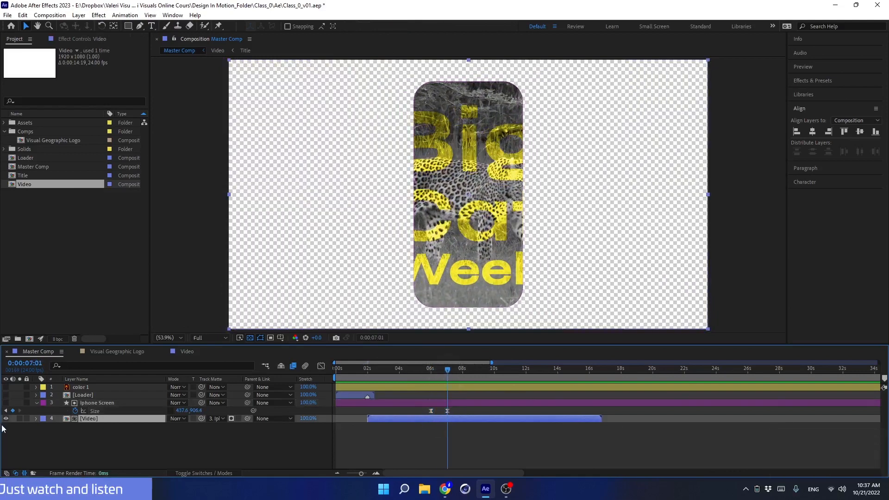
{"action": "left_click_drag", "start_coordinate": [476, 251], "coordinate": [435, 257]}
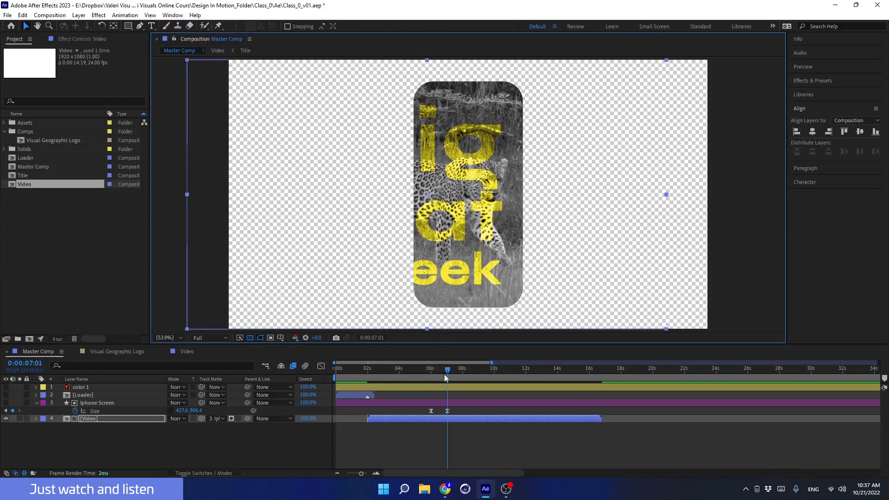
{"action": "left_click_drag", "start_coordinate": [445, 373], "coordinate": [417, 377]}
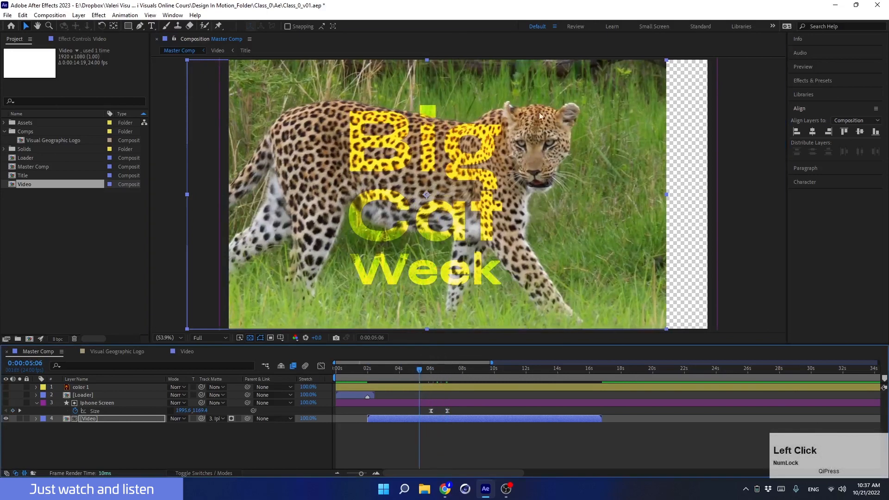
{"action": "scroll", "coordinate": [547, 156], "scroll_direction": "down", "scroll_amount": 1}
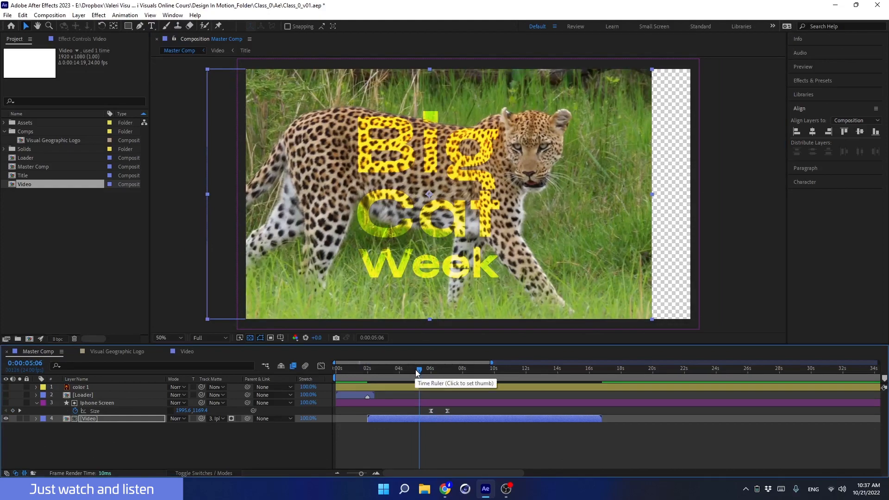
{"action": "key", "text": "ctrl+z"}
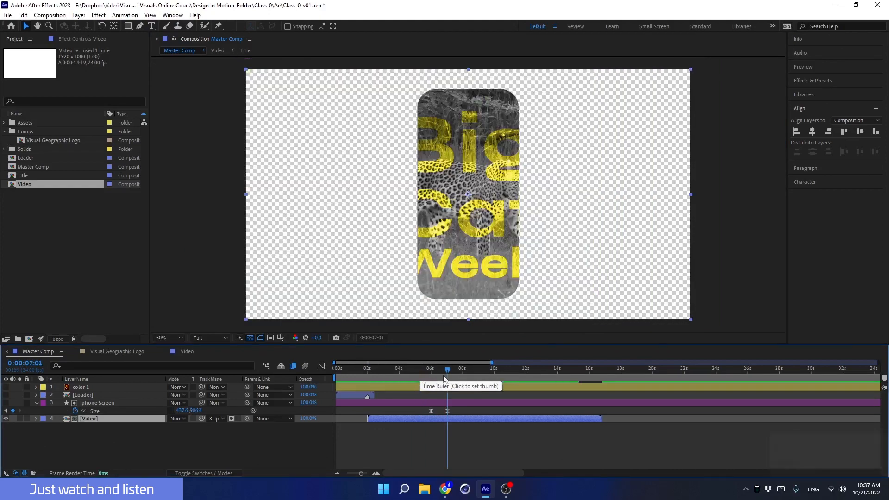
- Add a Position keyframe to the Video layer at 0:00:06:00, where the Size animation starts
{"action": "mouse_move", "coordinate": [436, 371]}
{"action": "left_mouse_down"}
{"action": "mouse_move", "coordinate": [443, 374]}
{"action": "mouse_move", "coordinate": [433, 379]}
{"action": "left_mouse_up"}
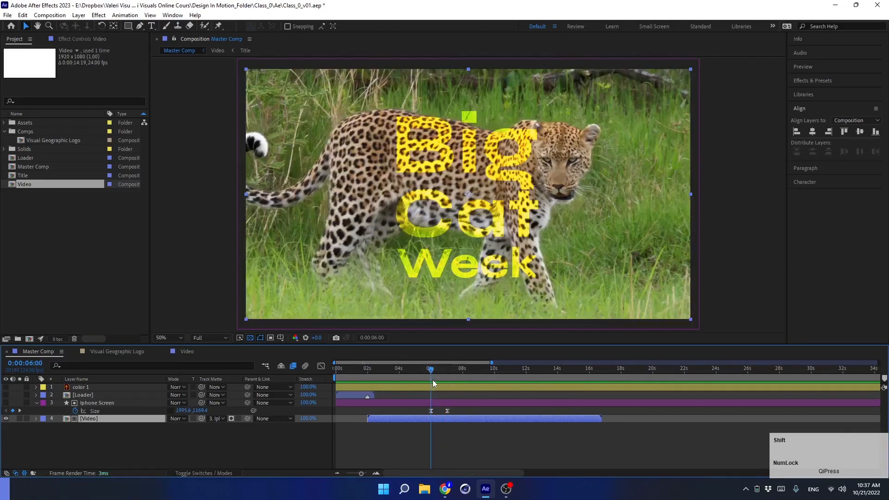
{"action": "left_click", "coordinate": [424, 419]}
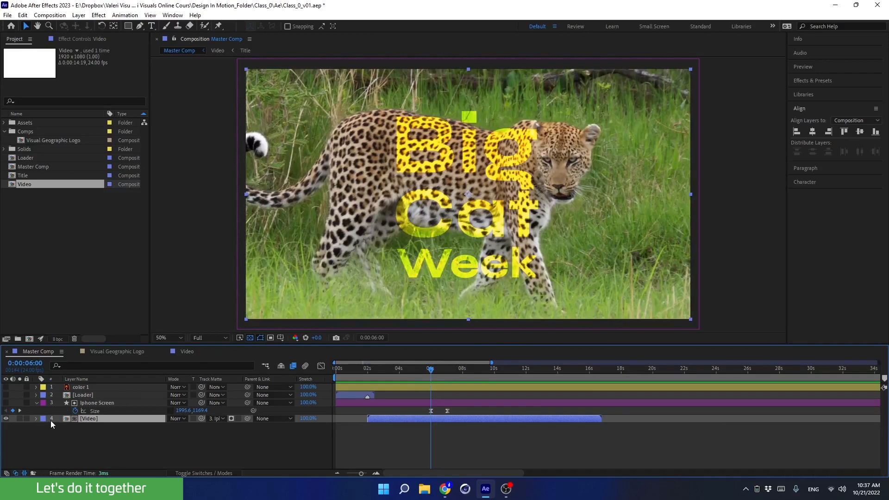
{"action": "key", "text": "p"}
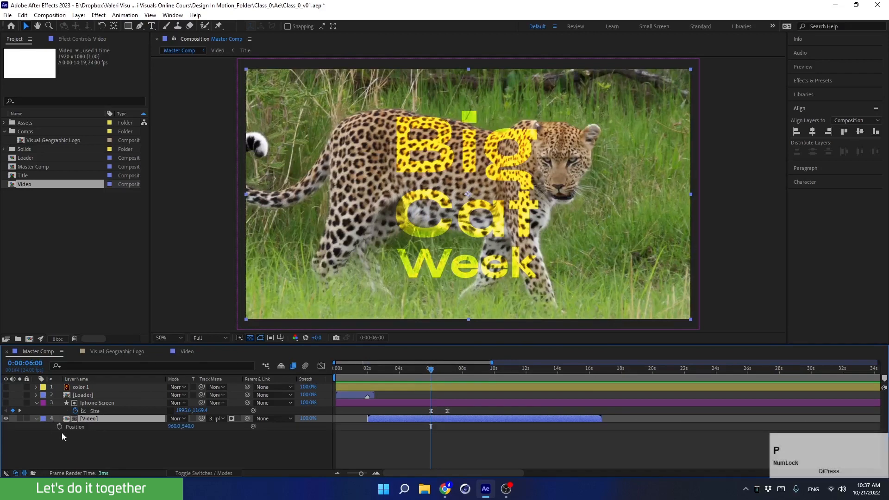
{"action": "left_click", "coordinate": [59, 426]}
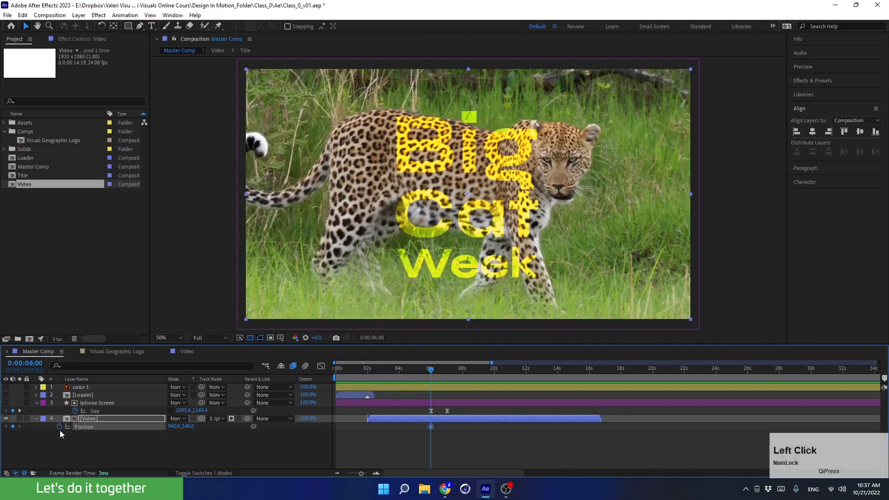
- At 0:00:07:01, nudge the Video layer left to position 760, 540 so the leopard fits inside the phone shape
{"action": "left_click_drag", "start_coordinate": [440, 371], "coordinate": [447, 370]}
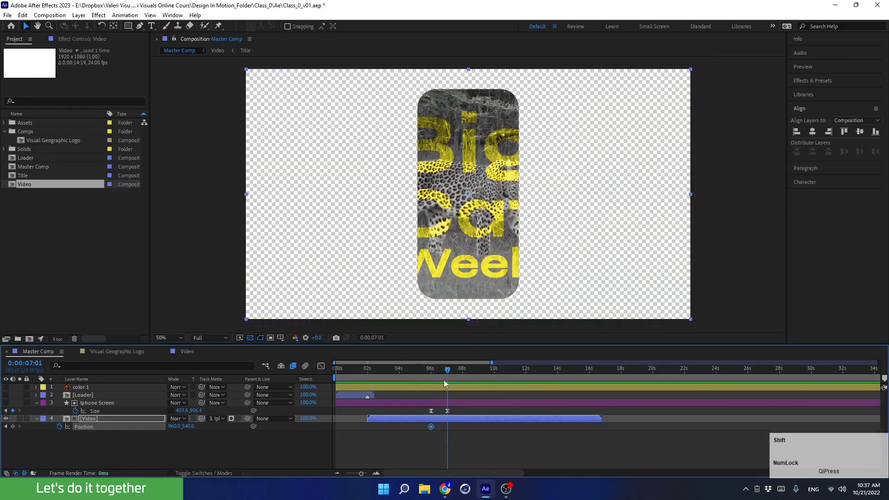
{"action": "left_click", "coordinate": [435, 418]}
{"action": "key", "text": "shift+Left"}
{"action": "key", "text": "shift+Left"}
{"action": "key", "text": "shift+Left"}
{"action": "key", "text": "shift+Left"}
{"action": "key", "text": "shift+Left"}
{"action": "key", "text": "shift+Left"}
{"action": "key", "text": "shift+Left"}
{"action": "key", "text": "shift+Left"}
{"action": "key", "text": "shift+Left"}
{"action": "key", "text": "shift+Left"}
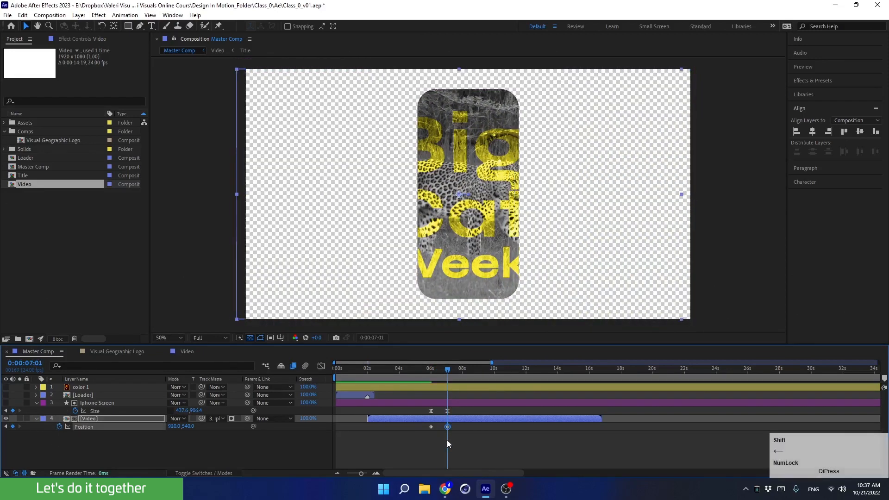
{"action": "key", "text": "shift+Left"}
{"action": "key", "text": "shift+Left"}
{"action": "key", "text": "shift+Left"}
{"action": "key", "text": "shift+Left"}
{"action": "key", "text": "shift+Left"}
{"action": "key", "text": "shift+Left"}
{"action": "key", "text": "shift+Left"}
{"action": "key", "text": "shift+Left"}
{"action": "key", "text": "shift+Left"}
{"action": "key", "text": "shift+Left"}
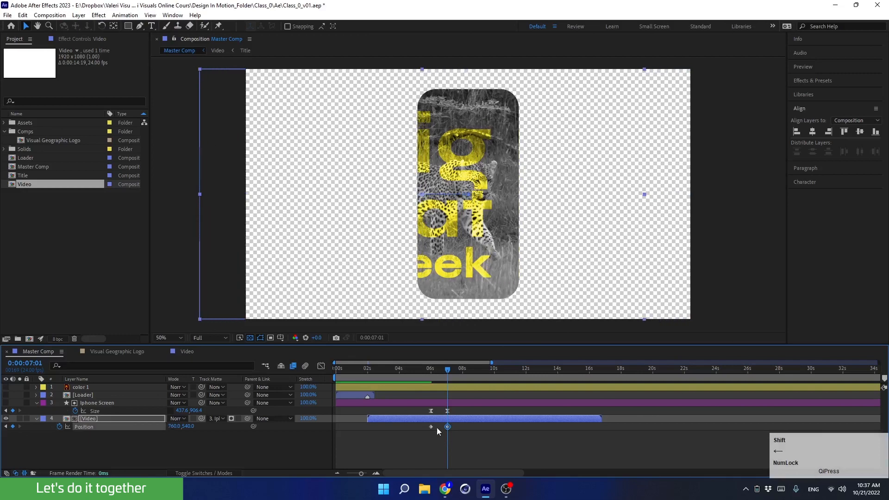
- Apply Easy Ease to both Video Position keyframes and set their incoming and outgoing velocity influence to 85%
{"action": "left_click_drag", "start_coordinate": [455, 434], "coordinate": [423, 427]}
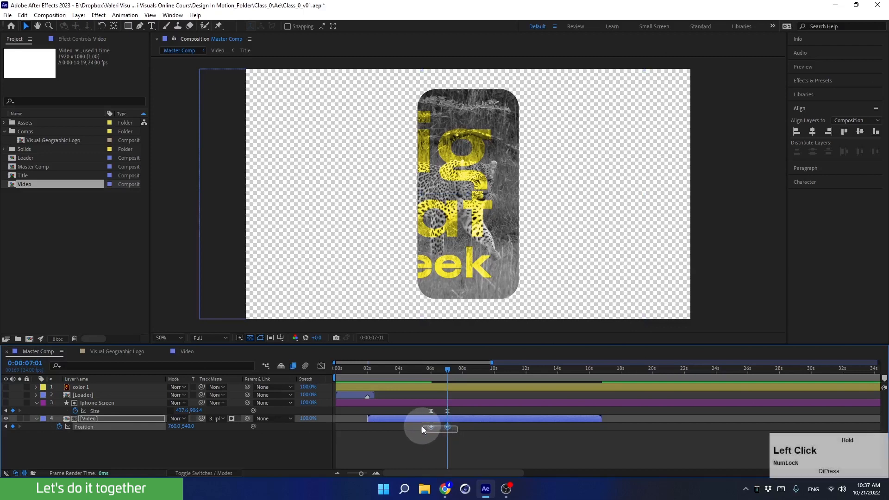
{"action": "left_click", "coordinate": [447, 411]}
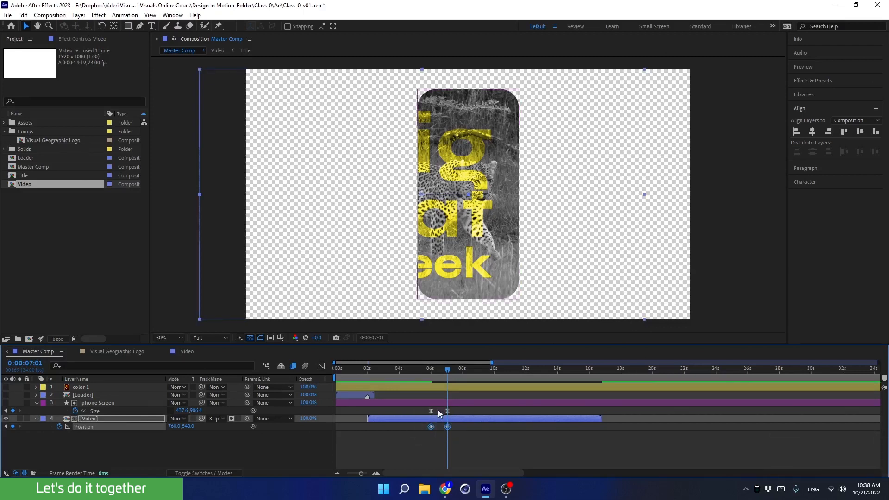
{"action": "key", "text": "F9"}
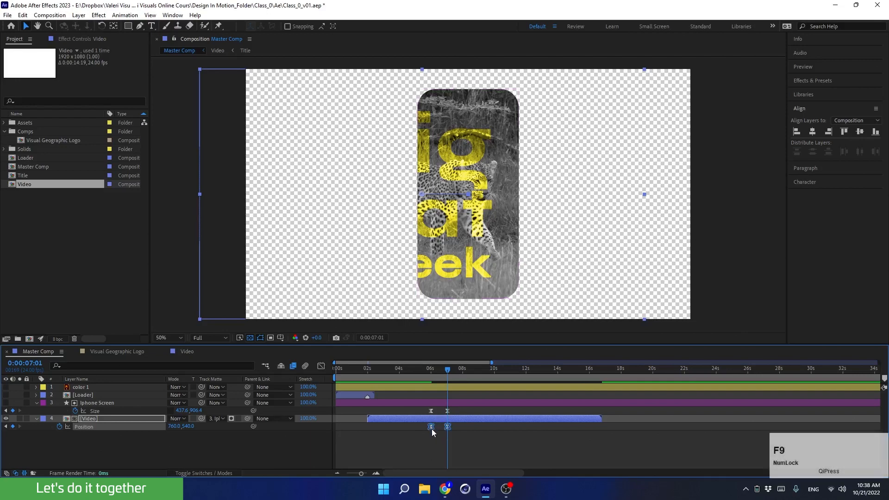
{"action": "double_click", "coordinate": [431, 426]}
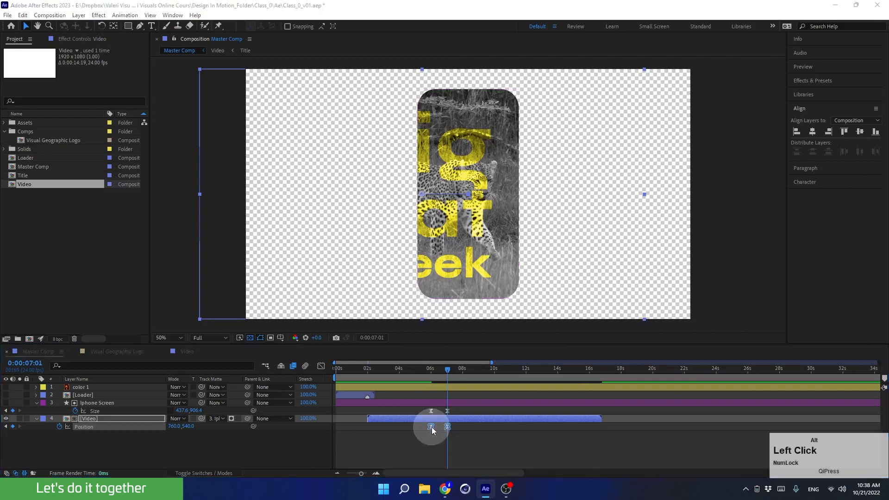
{"action": "left_click", "coordinate": [451, 227]}
{"action": "type", "text": "85"}
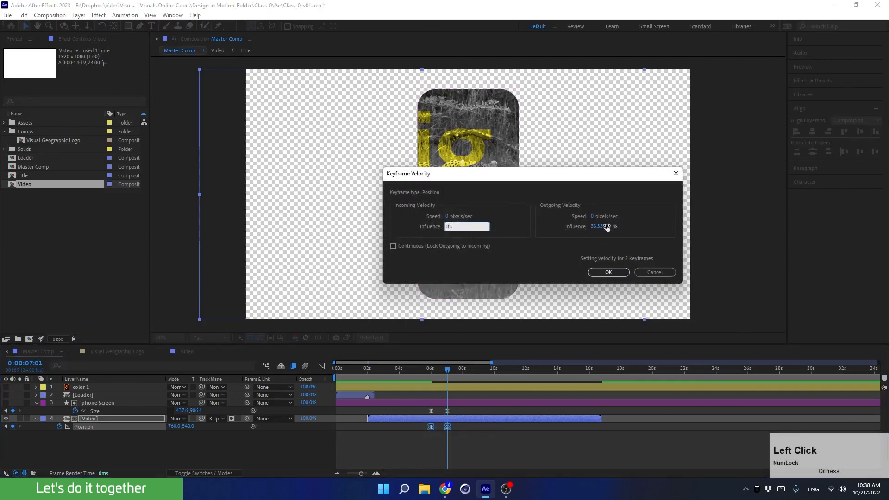
{"action": "left_click", "coordinate": [606, 227]}
{"action": "type", "text": "85"}
{"action": "left_click", "coordinate": [604, 274]}
- Preview the combined Size and Position animation from 0:00:05:06 and inspect the end frame at 0:00:07:01
{"action": "left_click_drag", "start_coordinate": [435, 371], "coordinate": [420, 375]}
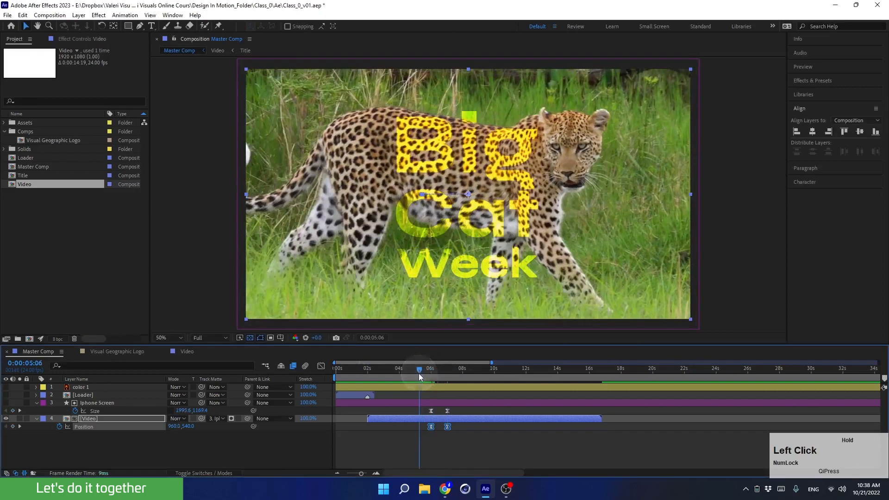
{"action": "key", "text": "space"}
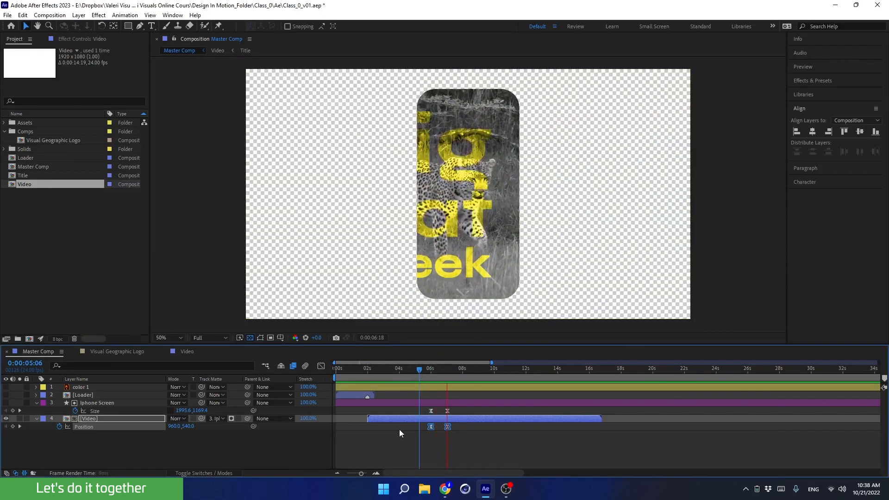
{"action": "key", "text": "space"}
{"action": "mouse_move", "coordinate": [443, 375]}
{"action": "left_mouse_down"}
{"action": "mouse_move", "coordinate": [432, 375]}
{"action": "mouse_move", "coordinate": [444, 363]}
{"action": "left_mouse_up"}
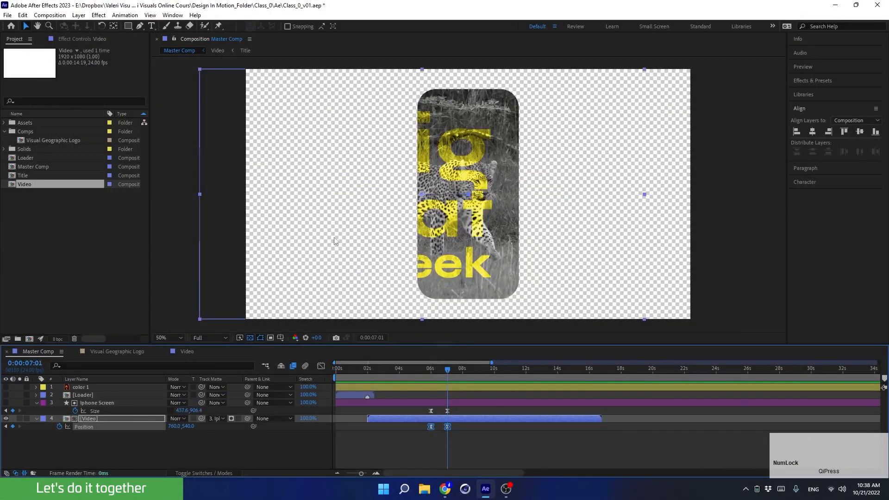
- Turn off the transparency grid to show the composition's white background behind the phone-shaped video
{"action": "left_click", "coordinate": [250, 338]}
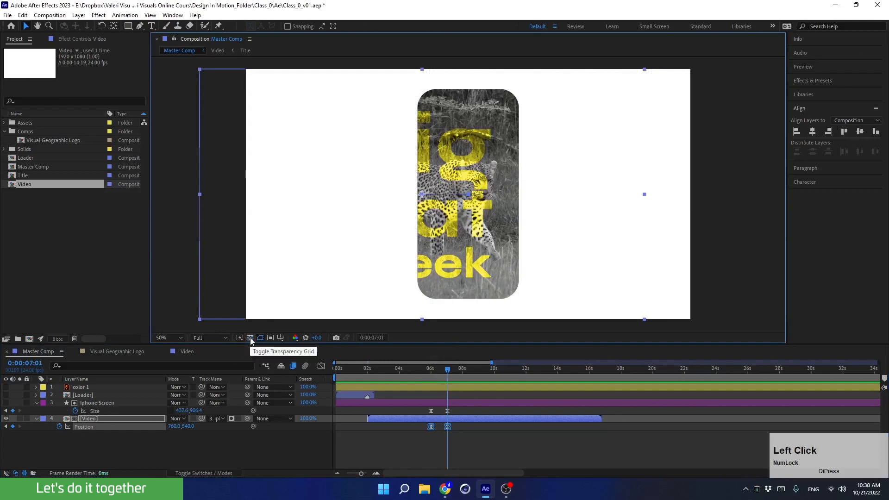
{"action": "left_click", "coordinate": [250, 337]}
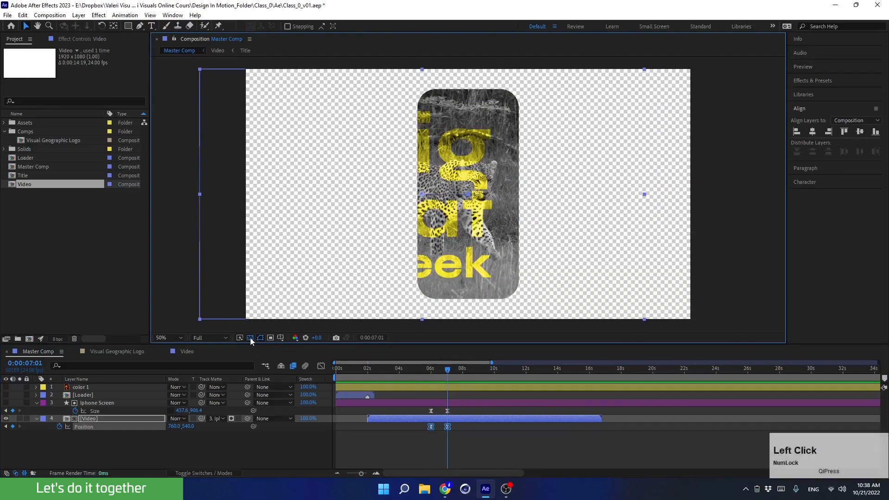
{"action": "left_click", "coordinate": [250, 338]}
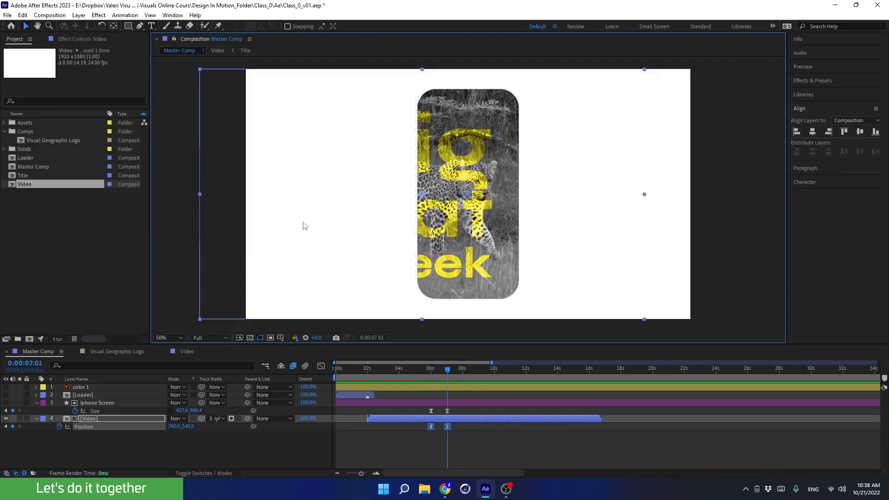
- Change the Master Comp's background color to black (000000) in the composition settings
{"action": "key", "text": "ctrl+k"}
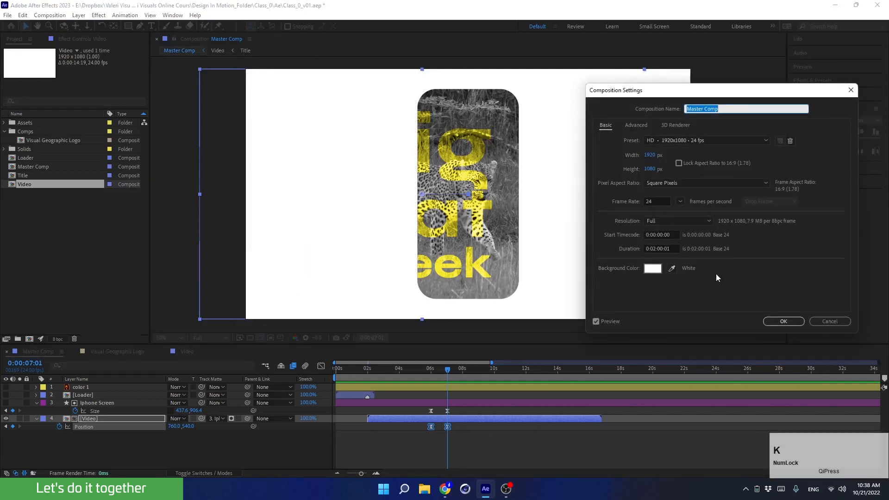
{"action": "left_click", "coordinate": [653, 268]}
{"action": "left_click_drag", "start_coordinate": [204, 325], "coordinate": [292, 390]}
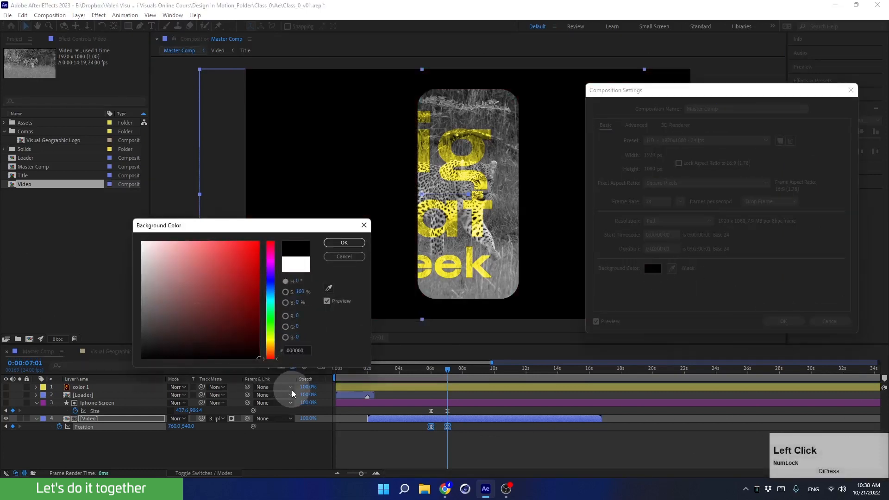
{"action": "key", "text": "Return"}
{"action": "key", "text": "Return"}
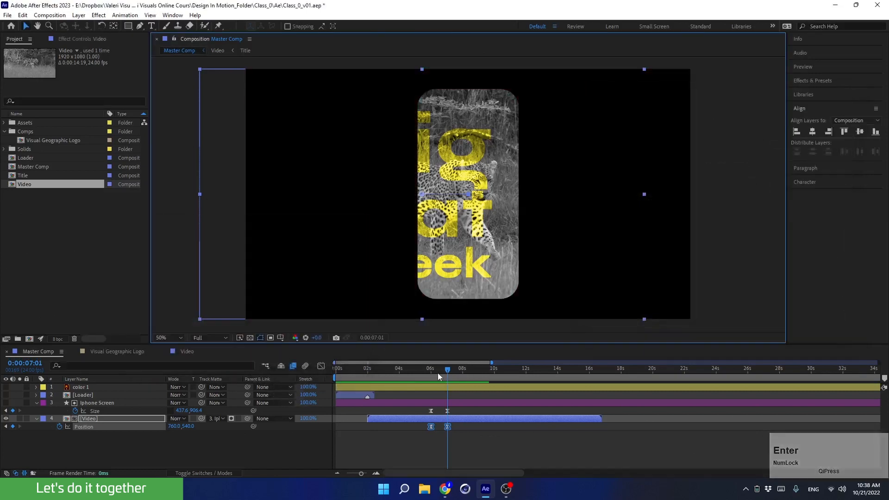
{"action": "mouse_move", "coordinate": [439, 375]}
{"action": "left_mouse_down"}
{"action": "mouse_move", "coordinate": [429, 377]}
{"action": "mouse_move", "coordinate": [447, 377]}
{"action": "left_mouse_up"}
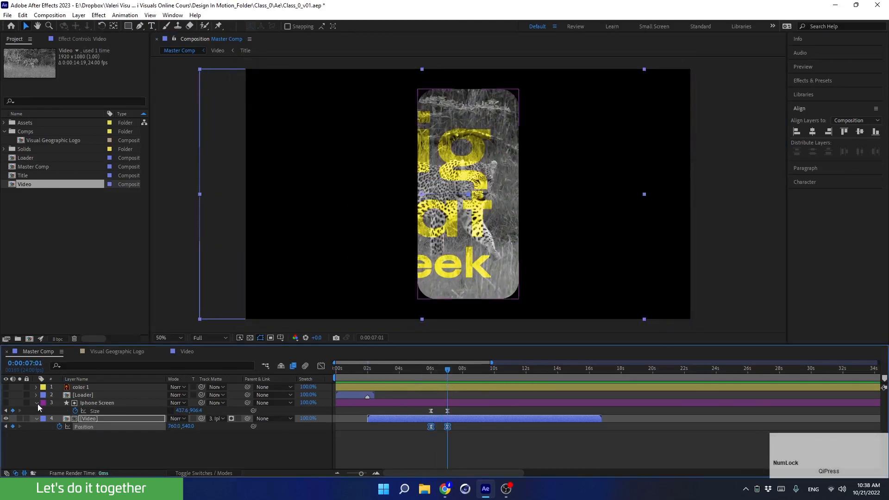
- Duplicate the Iphone Screen layer, place the copy directly below the Video layer and make it visible
{"action": "left_click", "coordinate": [38, 404]}
{"action": "left_click", "coordinate": [37, 411]}
{"action": "left_click", "coordinate": [121, 406]}
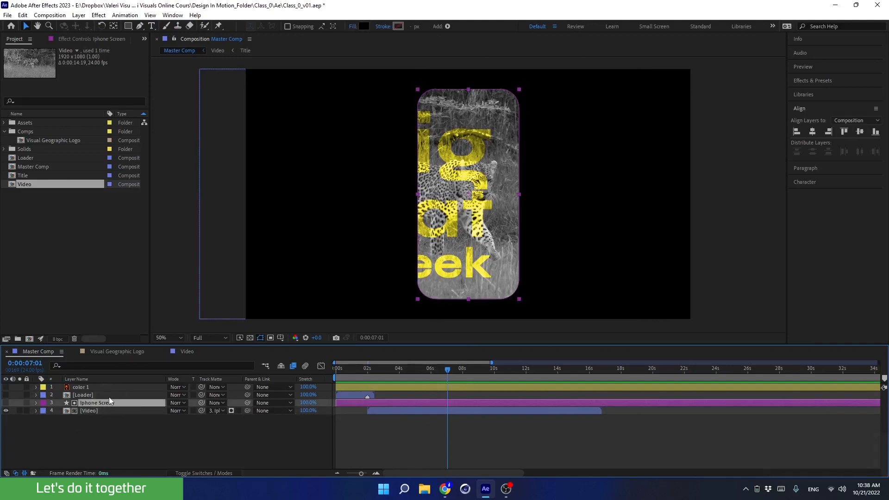
{"action": "key", "text": "ctrl+d"}
{"action": "left_click_drag", "start_coordinate": [88, 407], "coordinate": [88, 425]}
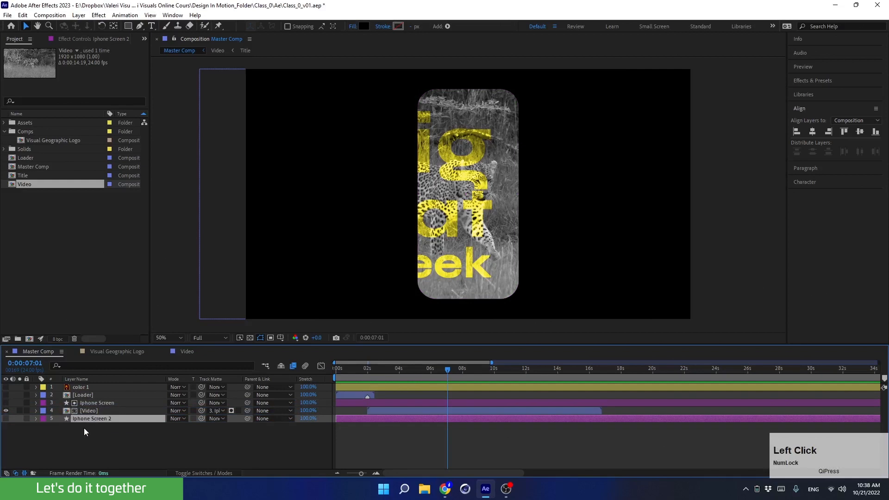
{"action": "left_click", "coordinate": [6, 418]}
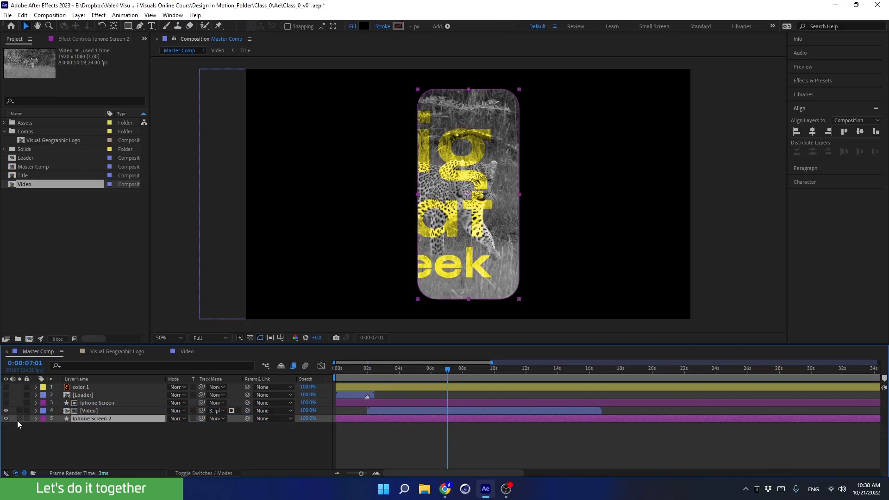
- Isolate the Iphone Screen 2 layer, change its fill to white, and restore the view of all layers over the black background
{"action": "left_click", "coordinate": [19, 419]}
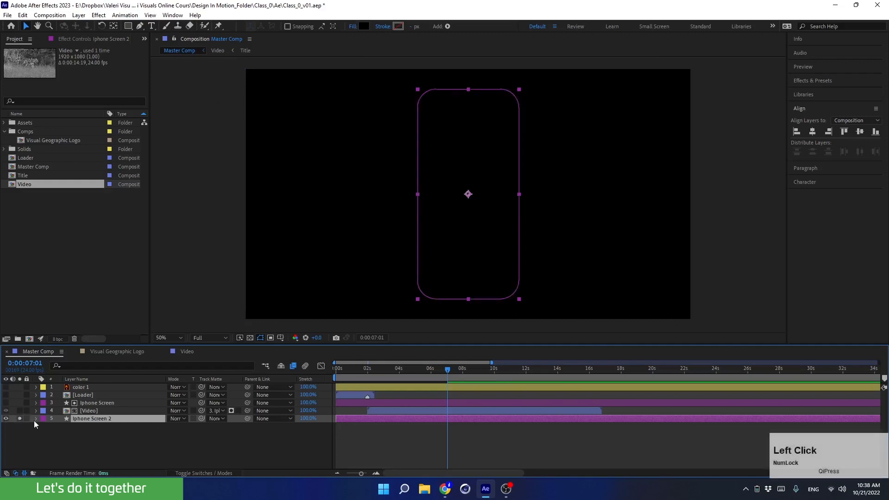
{"action": "left_click", "coordinate": [250, 338]}
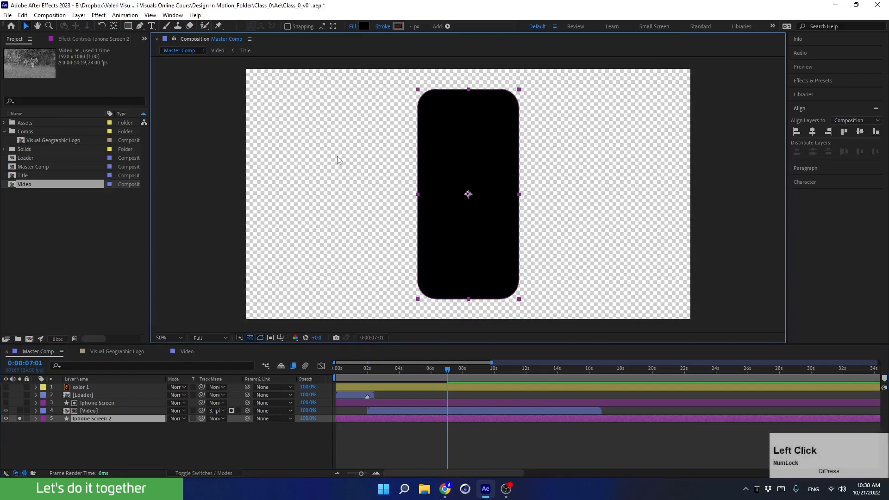
{"action": "left_click", "coordinate": [363, 26]}
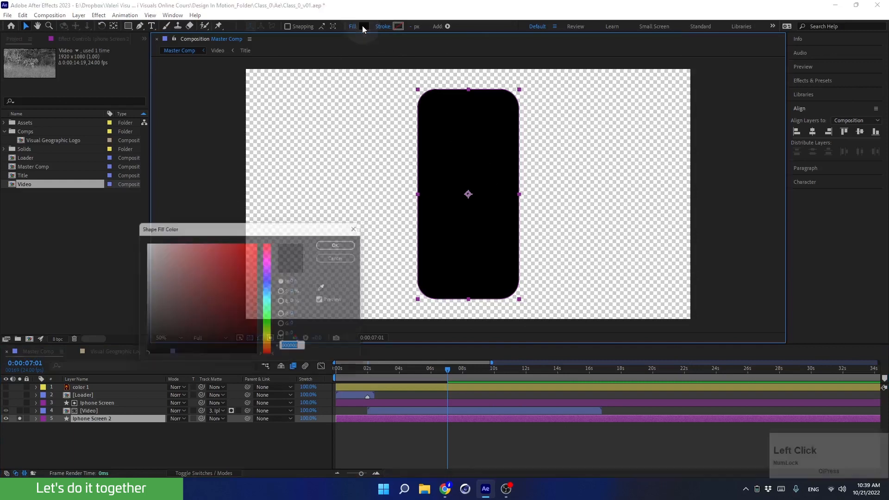
{"action": "left_click_drag", "start_coordinate": [179, 287], "coordinate": [63, 176]}
{"action": "key", "text": "Return"}
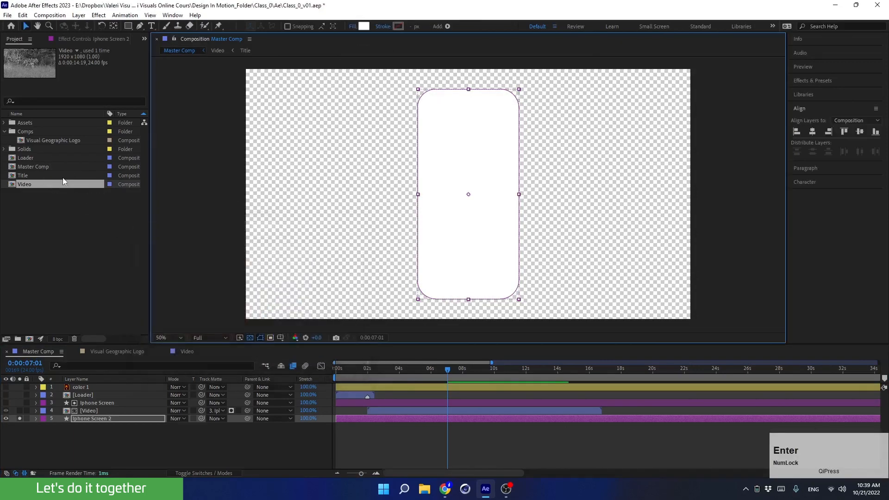
{"action": "left_click", "coordinate": [92, 419]}
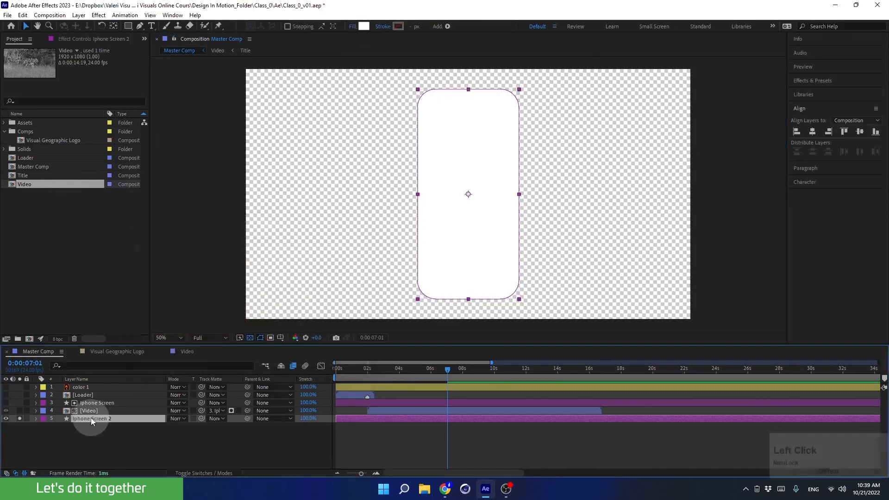
{"action": "left_click", "coordinate": [250, 338]}
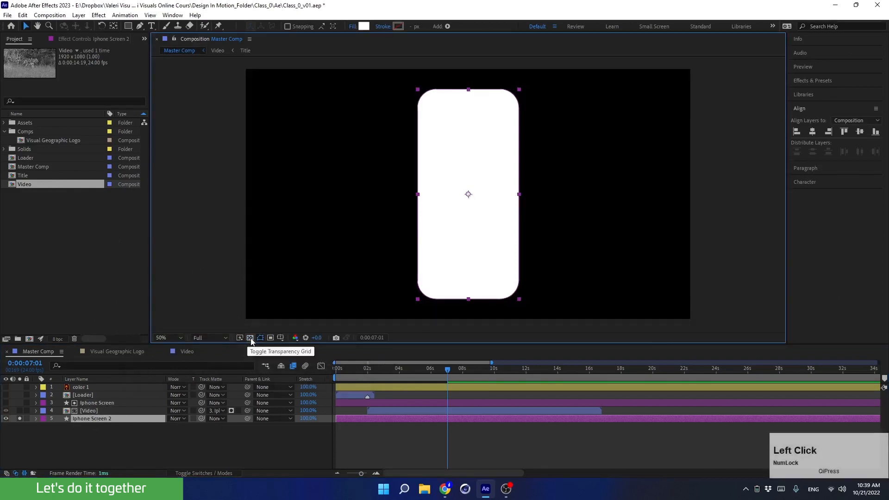
{"action": "left_click", "coordinate": [20, 418]}
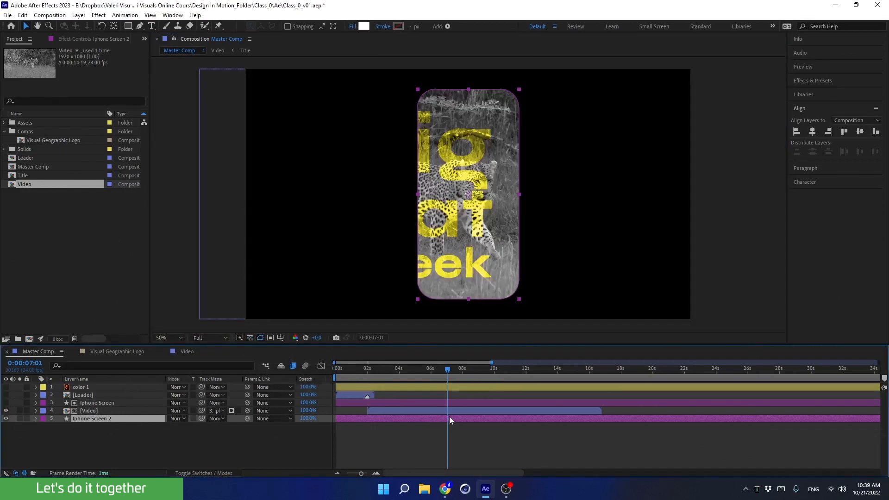
- Show the Size keyframes of both Iphone Screen layers and shift Iphone Screen 2's first keyframe a few frames after 0:00:06:00
{"action": "key", "text": "u"}
{"action": "left_click", "coordinate": [438, 402]}
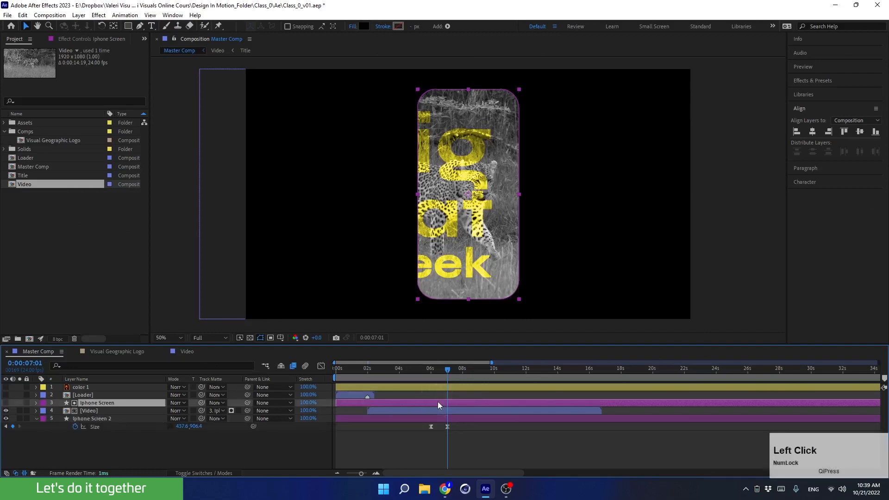
{"action": "key", "text": "u"}
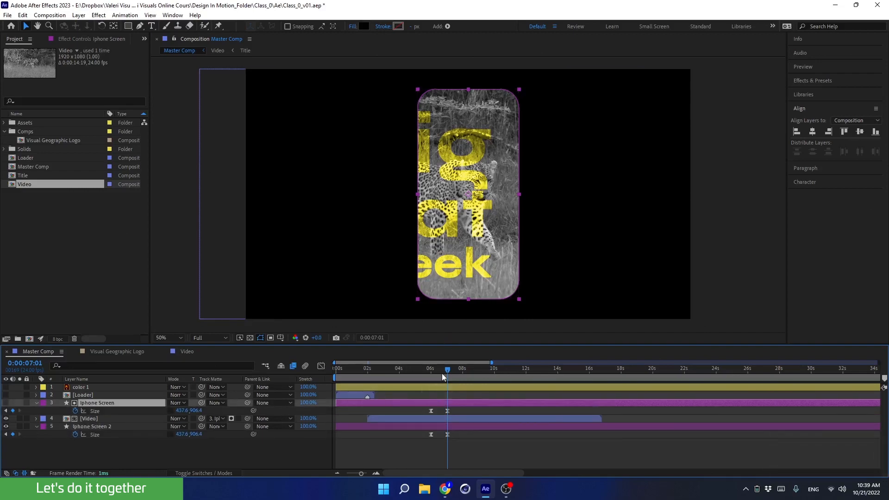
{"action": "left_click_drag", "start_coordinate": [442, 376], "coordinate": [436, 384]}
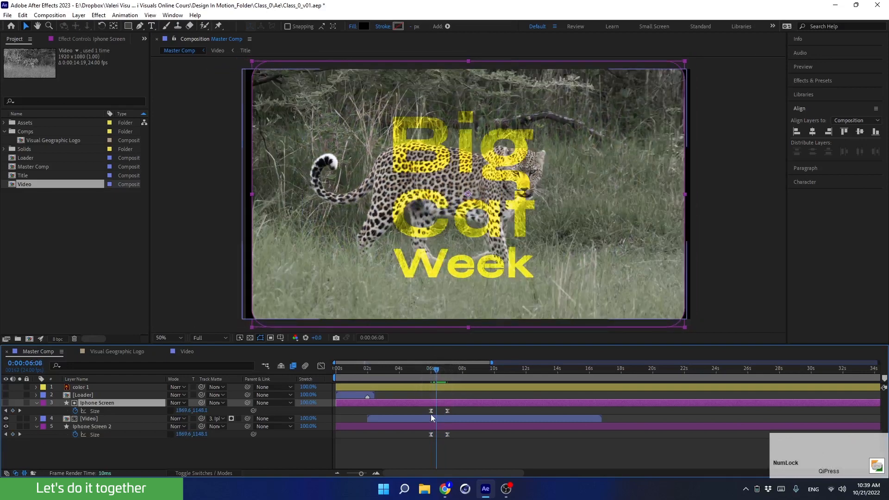
{"action": "mouse_move", "coordinate": [431, 436]}
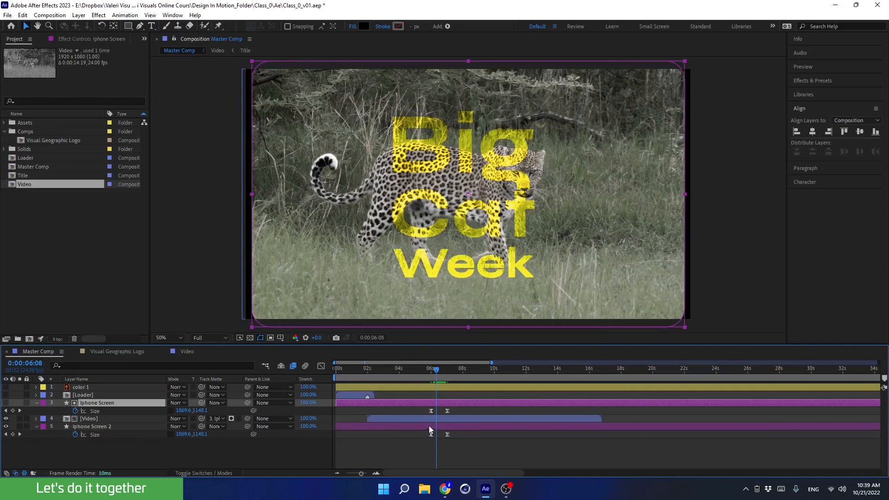
{"action": "left_click", "coordinate": [433, 434]}
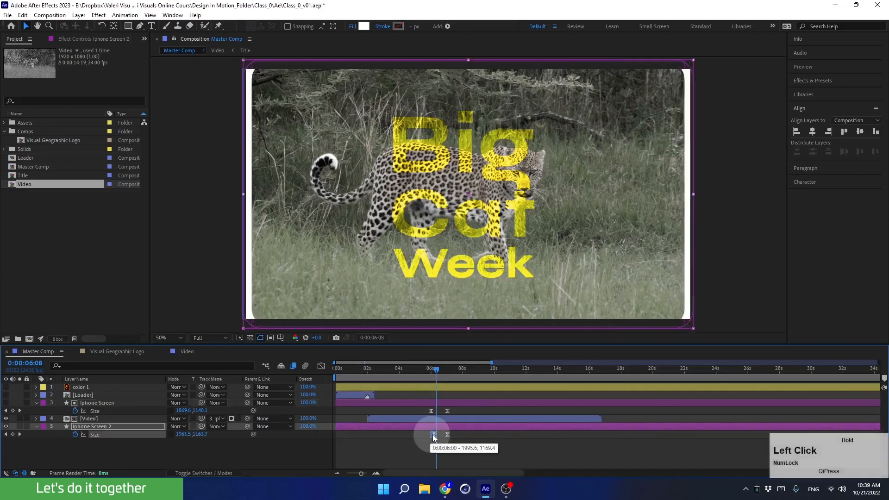
{"action": "left_click", "coordinate": [438, 369]}
{"action": "left_click_drag", "start_coordinate": [438, 369], "coordinate": [443, 371]}
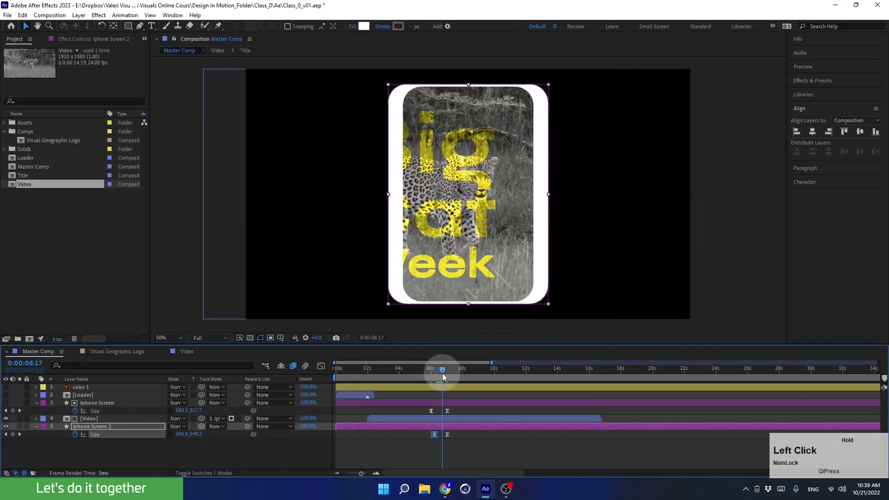
- Preview from 0:00:05:18, then delay Iphone Screen 2's first Size keyframe to about 0:00:06:08 and check the staggered motion
{"action": "left_click_drag", "start_coordinate": [438, 431], "coordinate": [408, 439]}
{"action": "left_click", "coordinate": [375, 473]}
{"action": "left_click", "coordinate": [375, 473]}
{"action": "left_click_drag", "start_coordinate": [411, 375], "coordinate": [382, 383]}
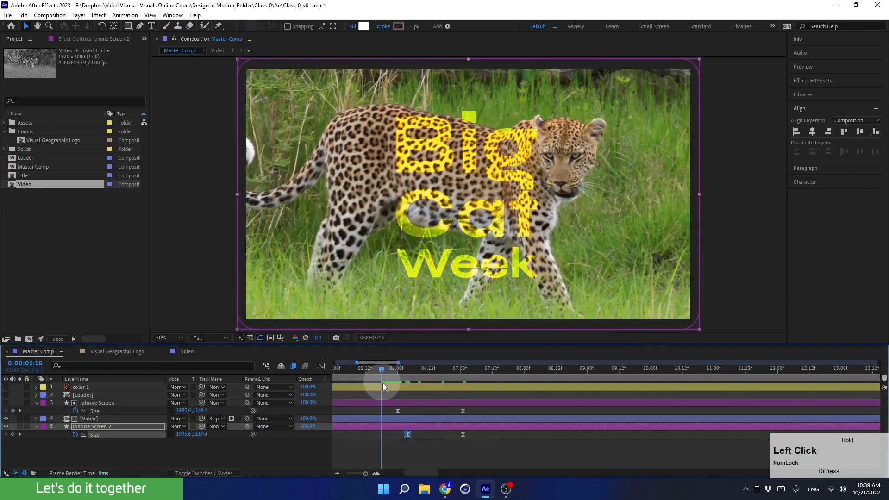
{"action": "key", "text": "space"}
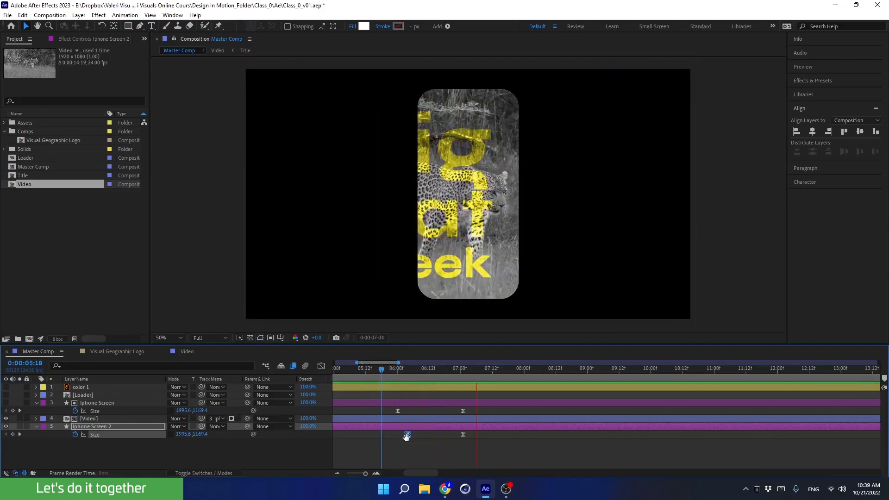
{"action": "left_click_drag", "start_coordinate": [408, 435], "coordinate": [418, 435]}
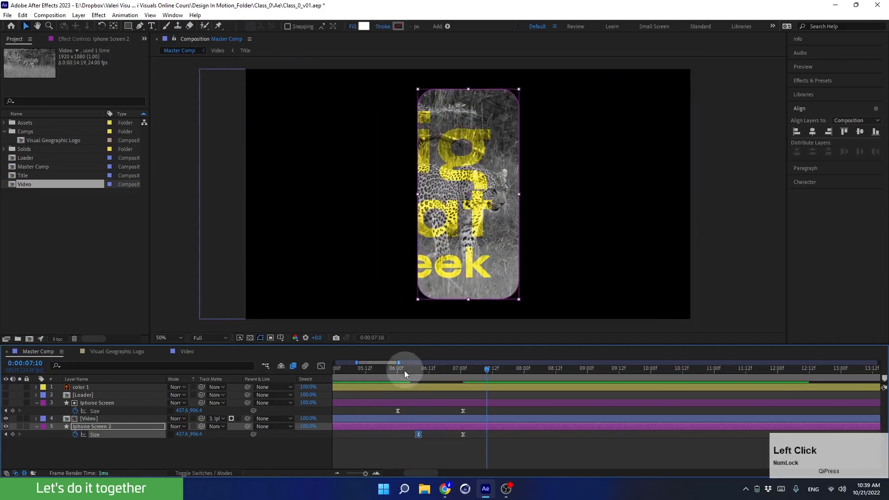
{"action": "key", "text": "space"}
{"action": "left_click_drag", "start_coordinate": [404, 371], "coordinate": [463, 395]}
- At 0:00:07:01, set Iphone Screen 2's Size keyframe to 468.6, 929.4 for a white border, and preview from 0:00:05:18
{"action": "left_click", "coordinate": [434, 426]}
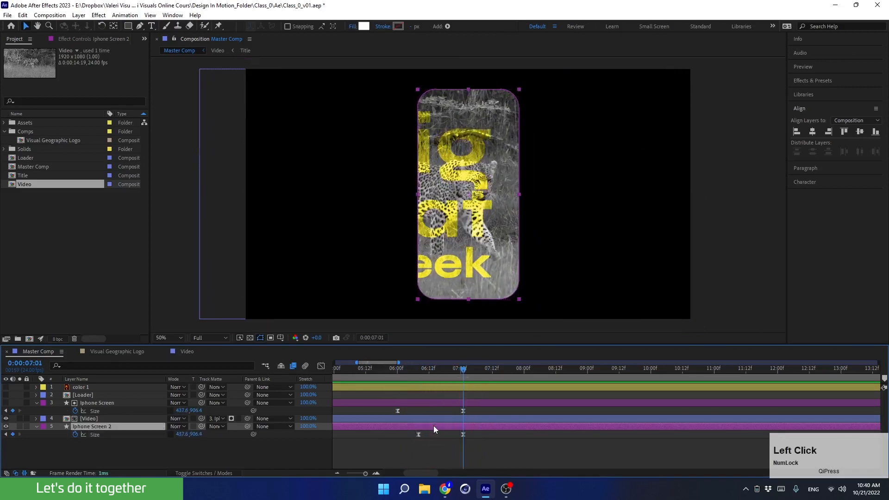
{"action": "left_click_drag", "start_coordinate": [153, 345], "coordinate": [166, 300]}
{"action": "left_click", "coordinate": [35, 383]}
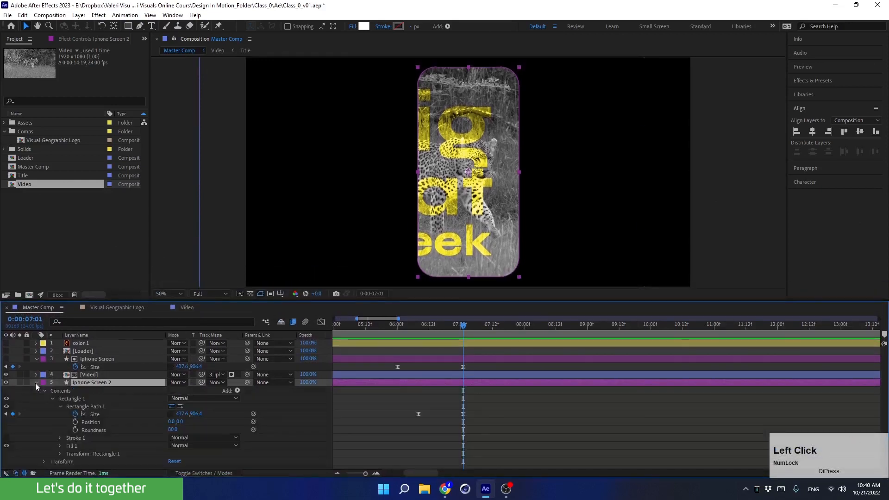
{"action": "left_click", "coordinate": [95, 413]}
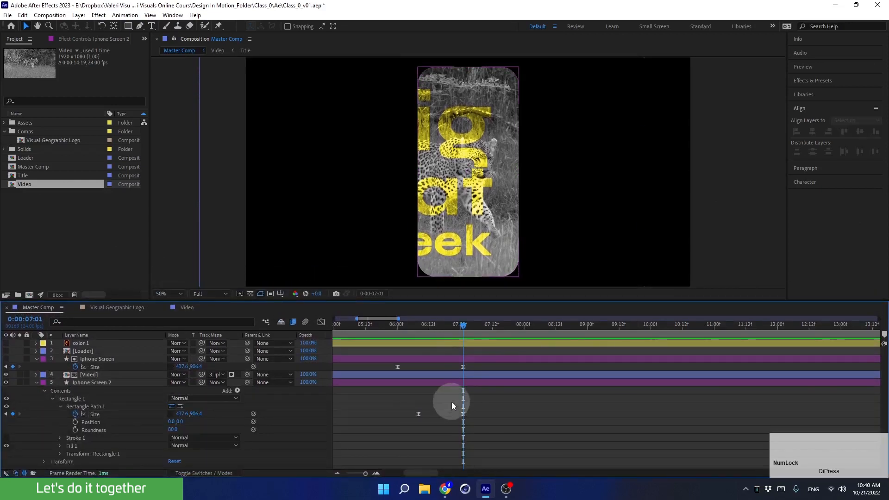
{"action": "left_click", "coordinate": [464, 416]}
{"action": "left_click_drag", "start_coordinate": [181, 416], "coordinate": [211, 415]}
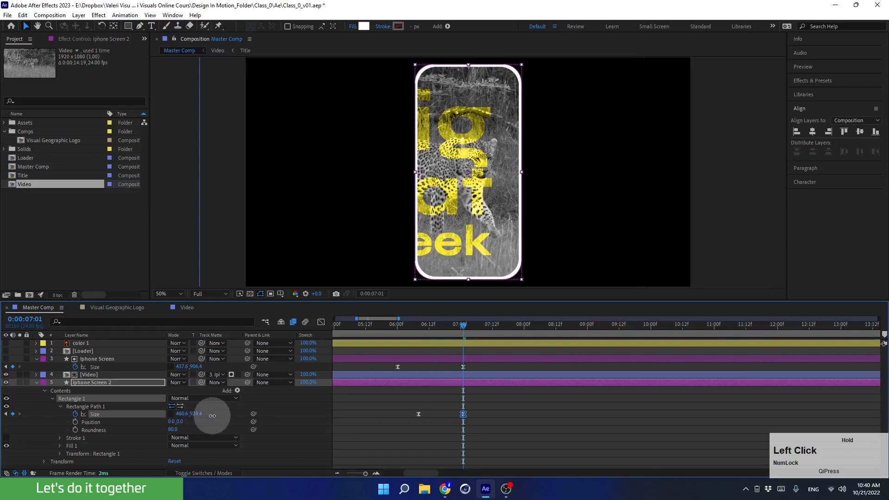
{"action": "left_click_drag", "start_coordinate": [178, 415], "coordinate": [183, 414]}
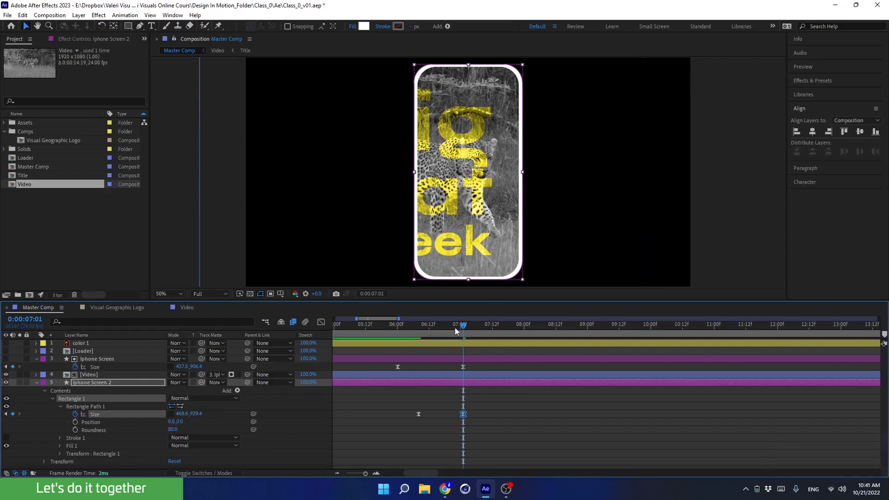
{"action": "left_click", "coordinate": [381, 325]}
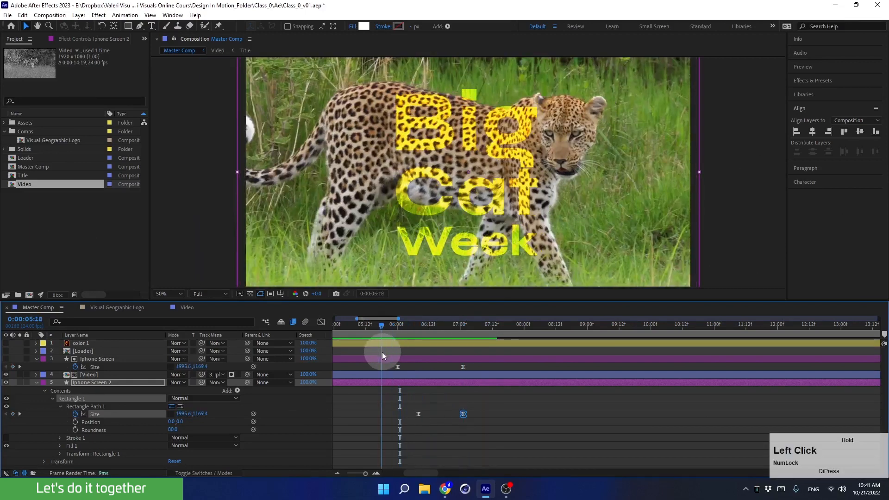
{"action": "key", "text": "space"}
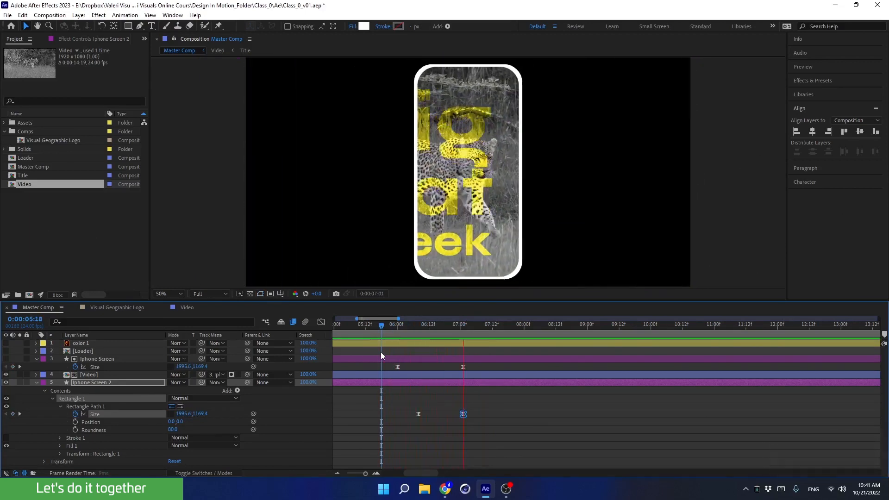
{"action": "key", "text": "space"}
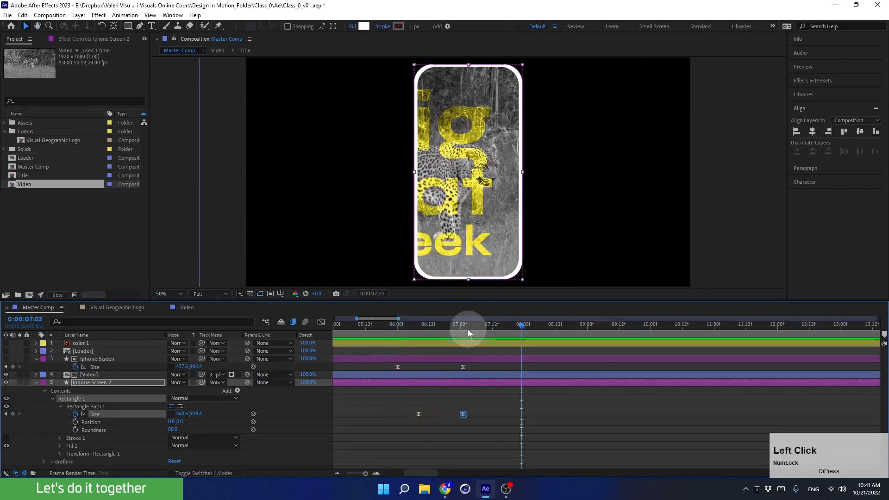
- At 0:00:07:01, set the Roundness of Iphone Screen 2's rectangle path to 85
{"action": "left_click_drag", "start_coordinate": [467, 330], "coordinate": [462, 332]}
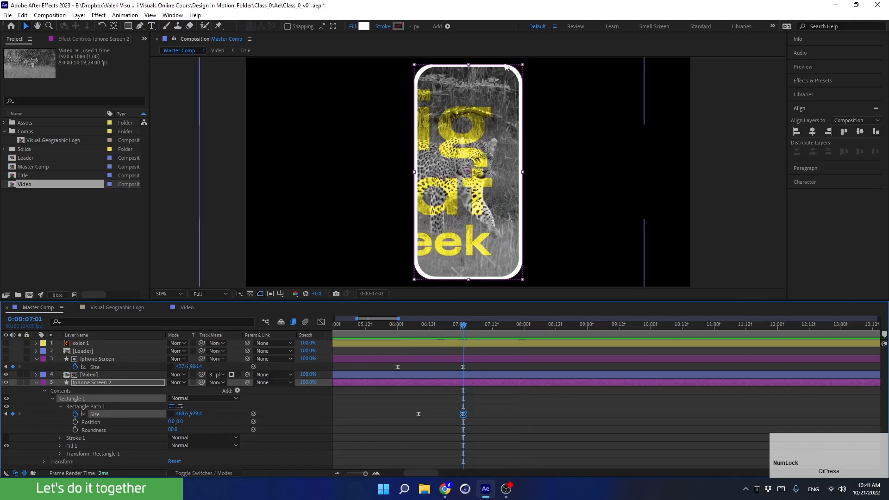
{"action": "left_click", "coordinate": [172, 430]}
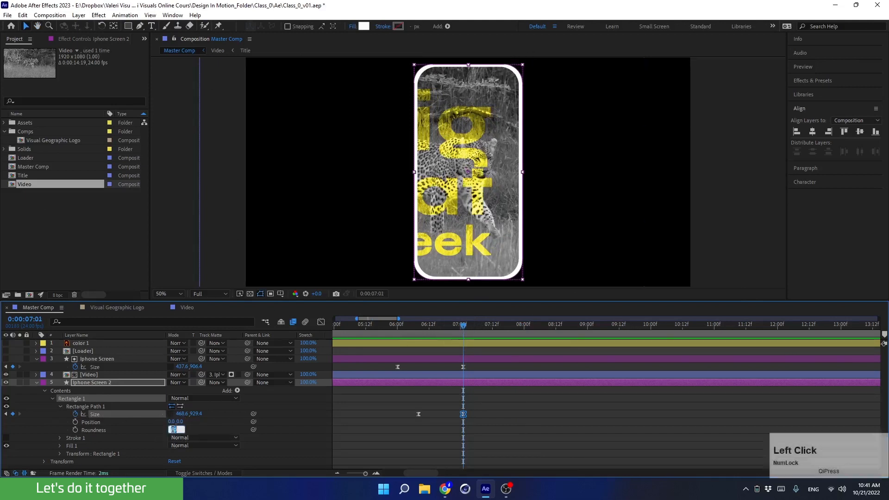
{"action": "key", "text": "Num_Lock"}
{"action": "key", "text": "Up"}
{"action": "key", "text": "Up"}
{"action": "key", "text": "Up"}
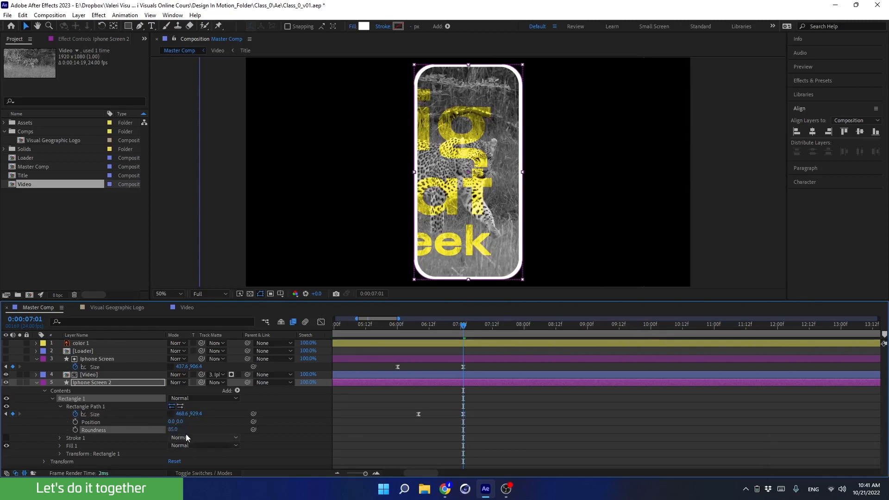
{"action": "key", "text": "Return"}
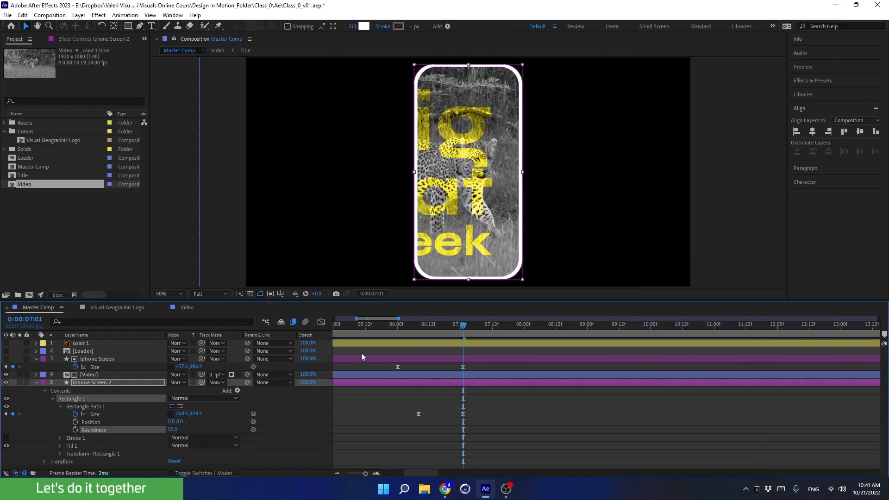
- Collapse the properties of both Iphone Screen layers, return to 0:00:00:00, and show the whole timeline with an enlarged composition view
{"action": "left_click", "coordinate": [37, 383]}
{"action": "left_click", "coordinate": [36, 359]}
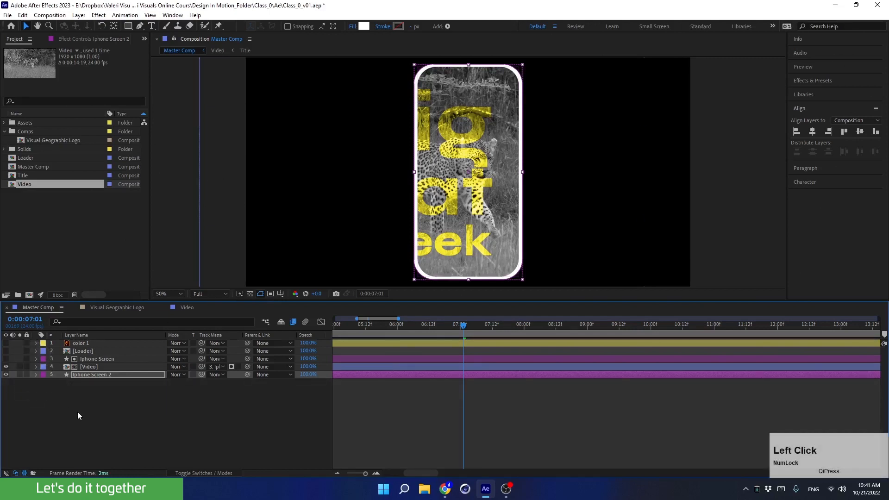
{"action": "left_click", "coordinate": [76, 412]}
{"action": "left_click_drag", "start_coordinate": [448, 325], "coordinate": [327, 327]}
{"action": "scroll", "coordinate": [403, 377], "scroll_direction": "down", "scroll_amount": 5, "text": "alt"}
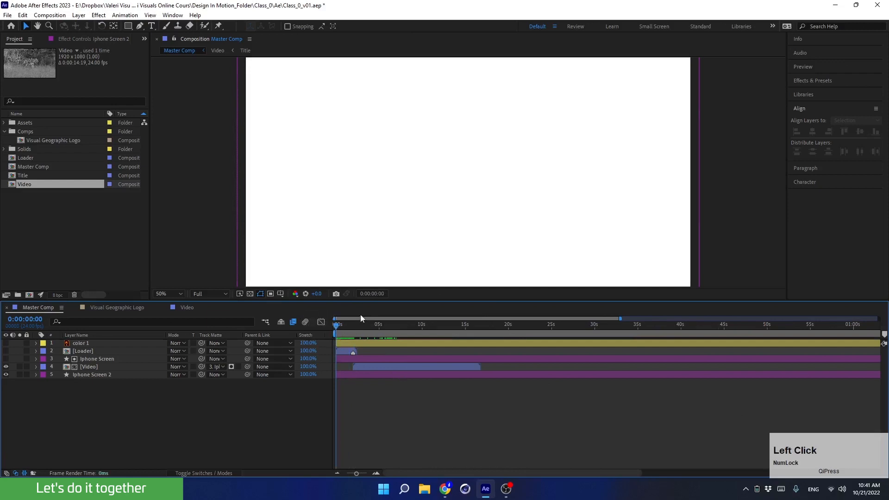
{"action": "left_click_drag", "start_coordinate": [367, 300], "coordinate": [363, 338]}
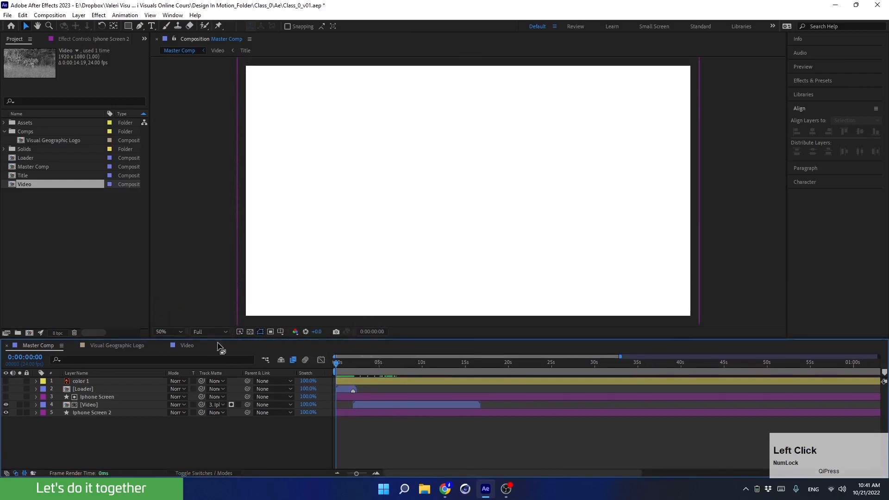
- Make the Loader layer visible, keeping Video shown and Iphone Screen hidden, and preview the composition from the start
{"action": "left_click", "coordinate": [6, 390]}
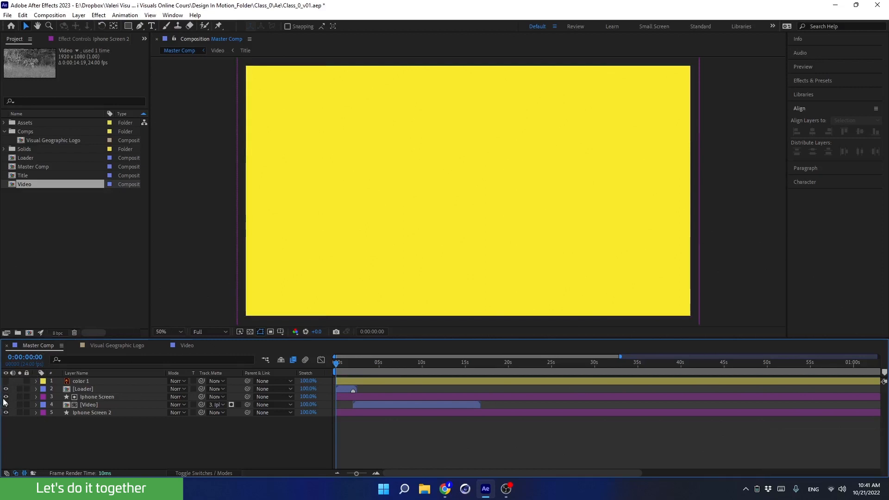
{"action": "left_click", "coordinate": [6, 404]}
{"action": "left_click", "coordinate": [91, 397]}
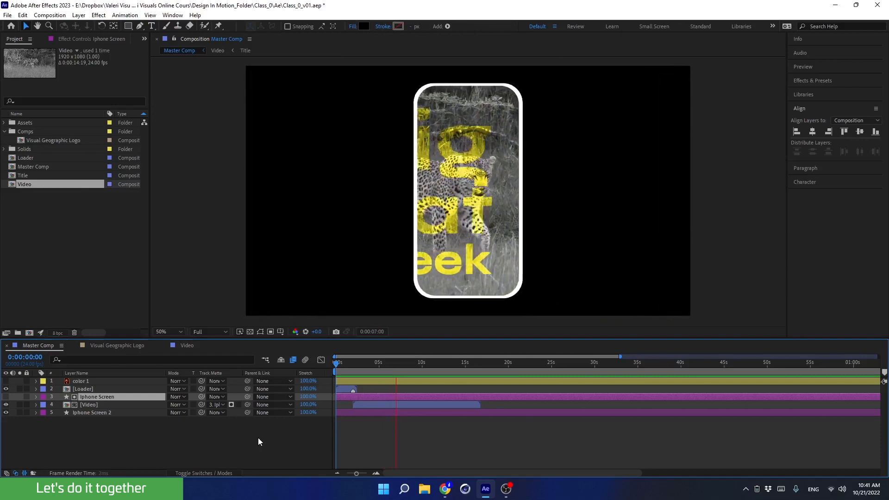
{"action": "key", "text": "space"}
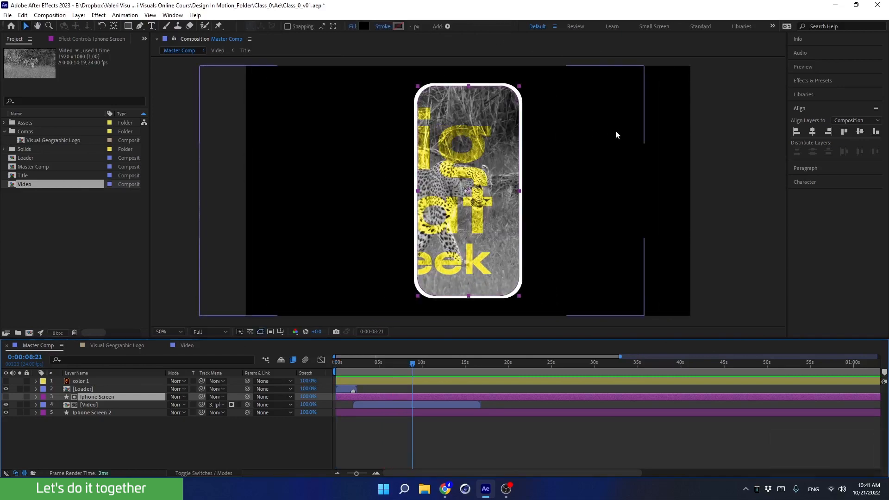
{"action": "left_click", "coordinate": [63, 435]}
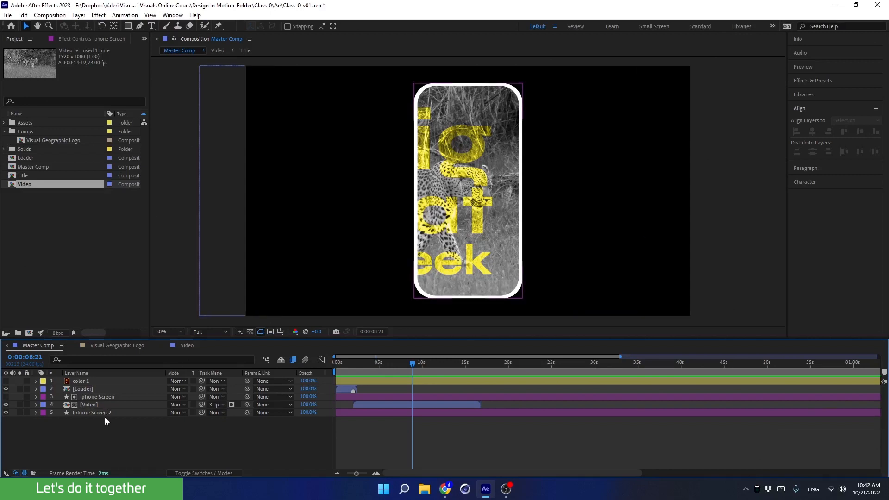
- Add a null object and place it between the Loader and Iphone Screen layers
{"action": "right_click", "coordinate": [112, 427]}
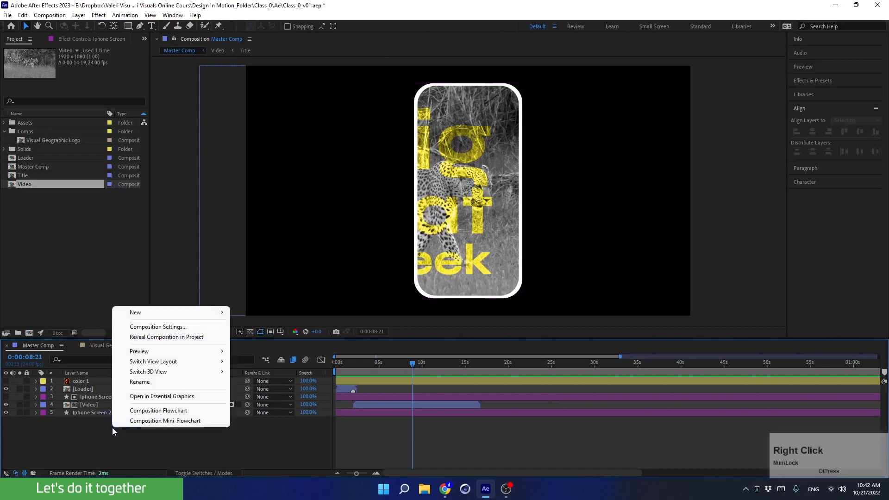
{"action": "mouse_move", "coordinate": [134, 316]}
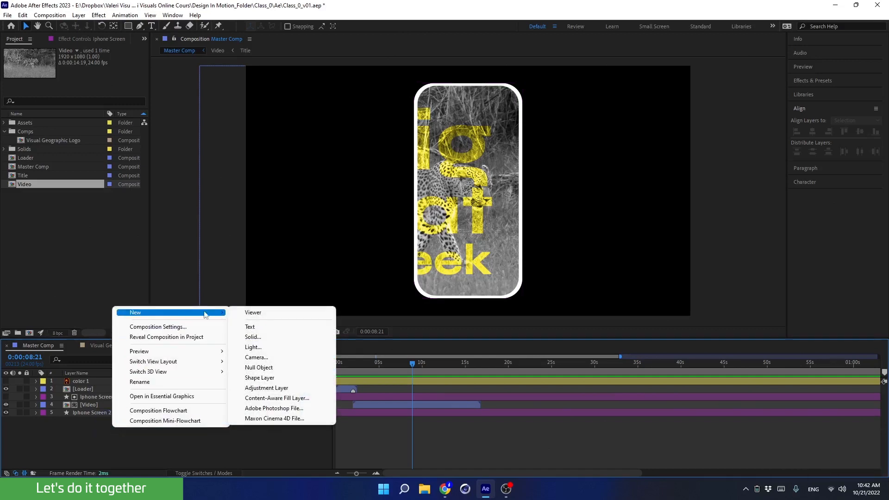
{"action": "left_click", "coordinate": [249, 368]}
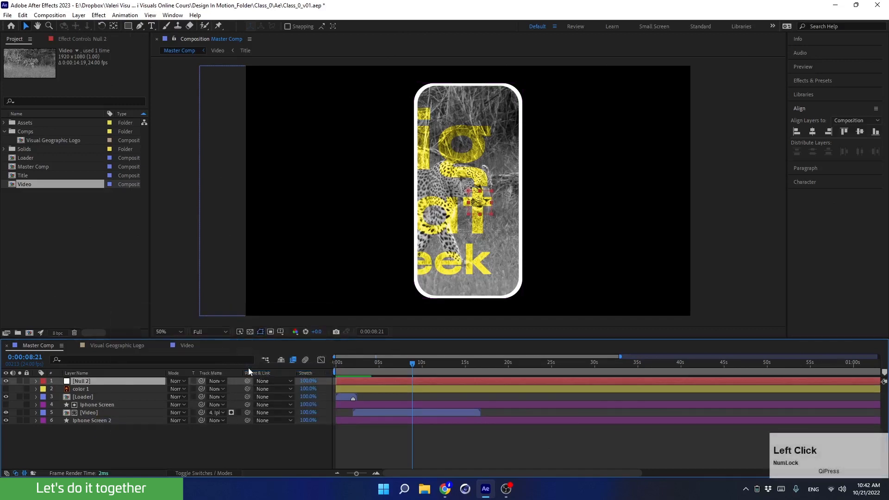
{"action": "left_click_drag", "start_coordinate": [110, 380], "coordinate": [107, 400]}
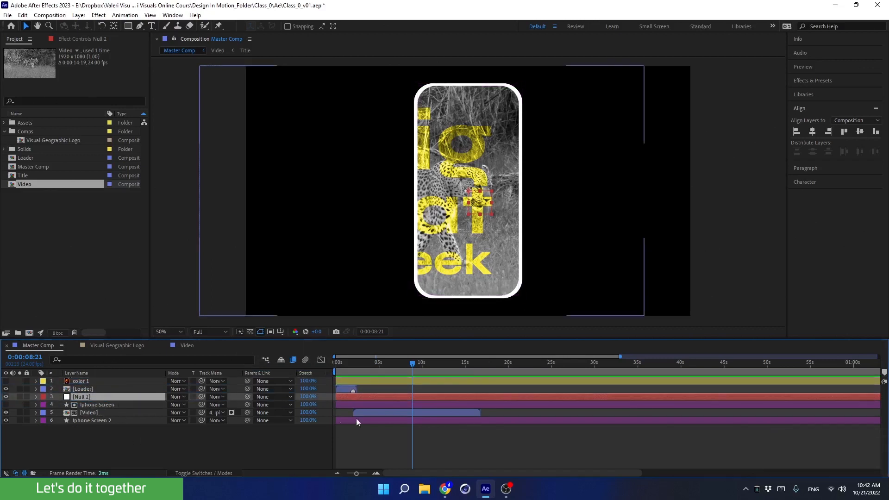
{"action": "key", "text": "ctrl+z"}
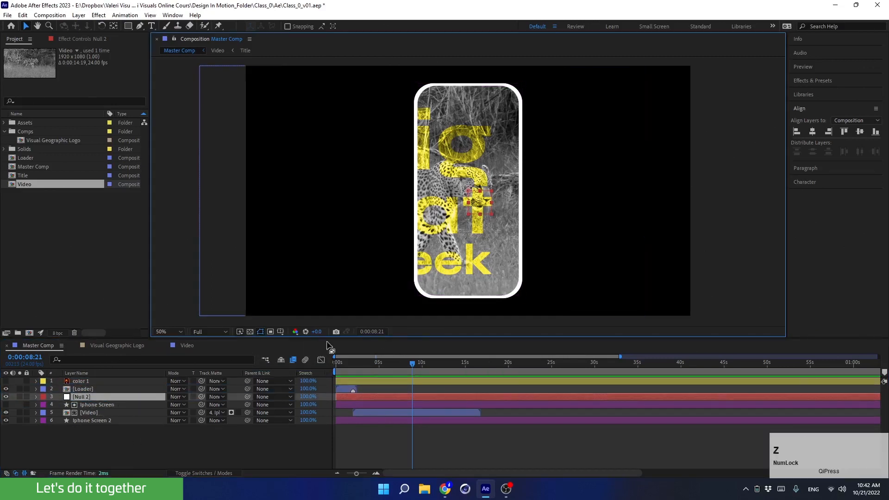
- Parent the Iphone Screen, Video and Iphone Screen 2 layers to the null
{"action": "left_click", "coordinate": [90, 405]}
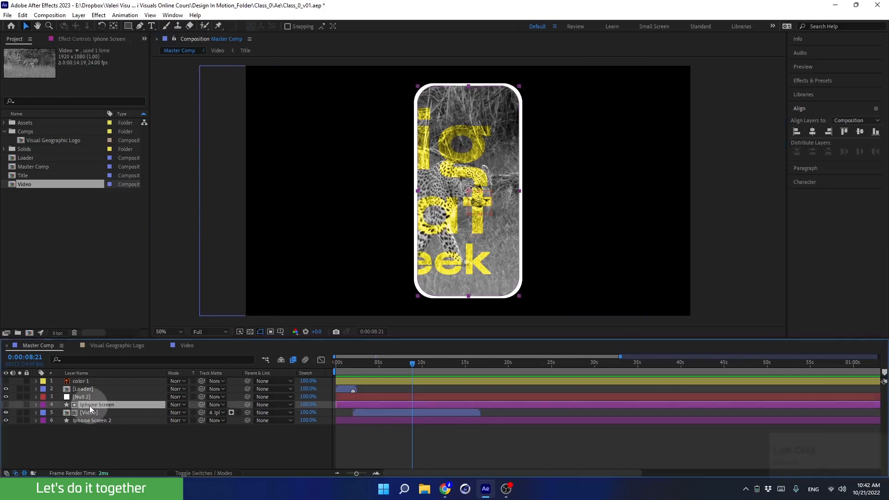
{"action": "left_click", "coordinate": [90, 420], "text": "shift"}
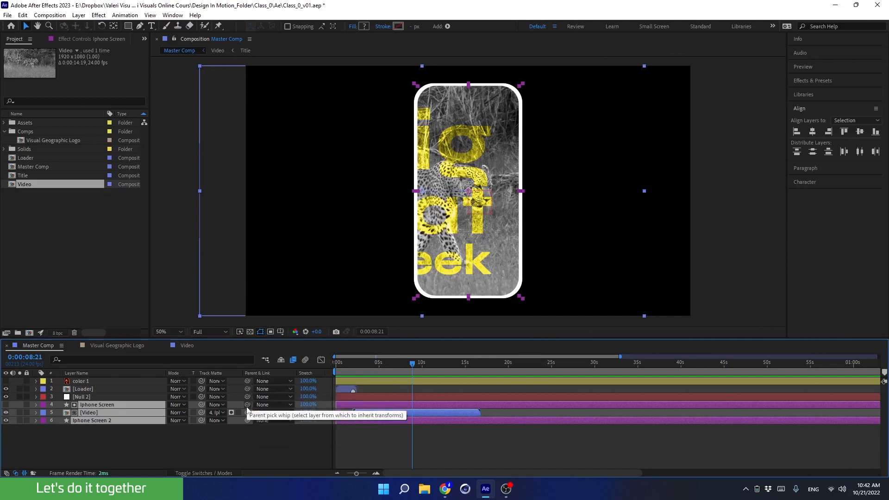
{"action": "left_click_drag", "start_coordinate": [247, 404], "coordinate": [87, 399]}
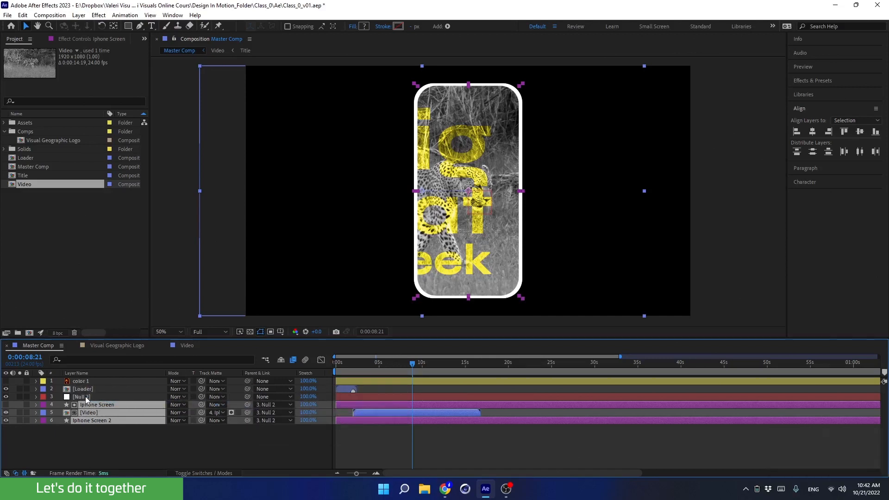
- Add a Position keyframe to the null at 0:00:07:01, in line with Iphone Screen's last Size keyframe
{"action": "left_click", "coordinate": [85, 396]}
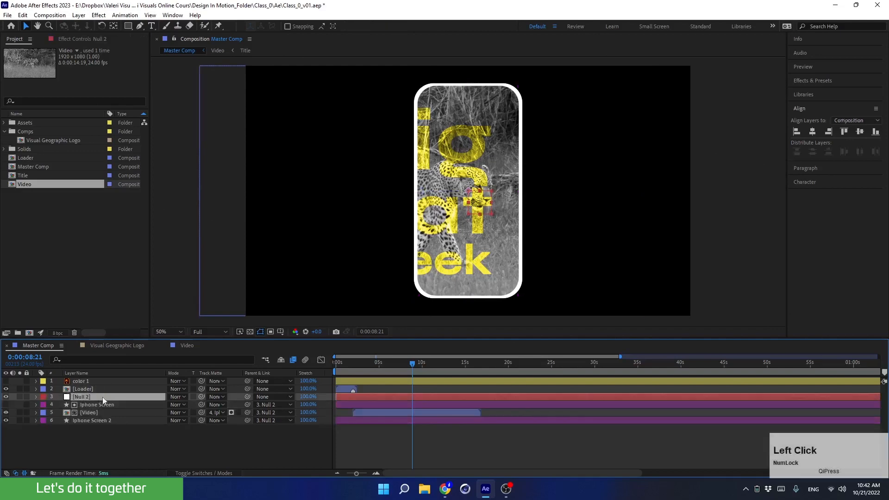
{"action": "mouse_move", "coordinate": [412, 363]}
{"action": "left_mouse_down"}
{"action": "mouse_move", "coordinate": [385, 369]}
{"action": "mouse_move", "coordinate": [396, 370]}
{"action": "left_mouse_up"}
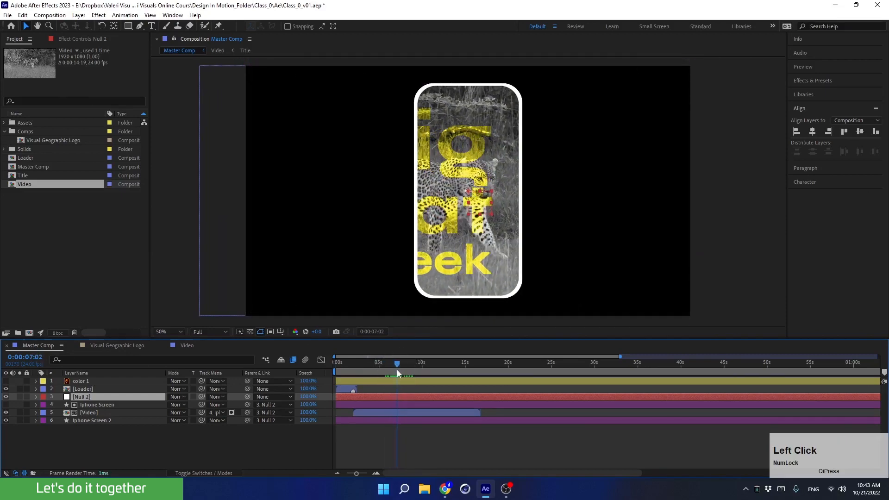
{"action": "left_click", "coordinate": [390, 405]}
{"action": "key", "text": "u"}
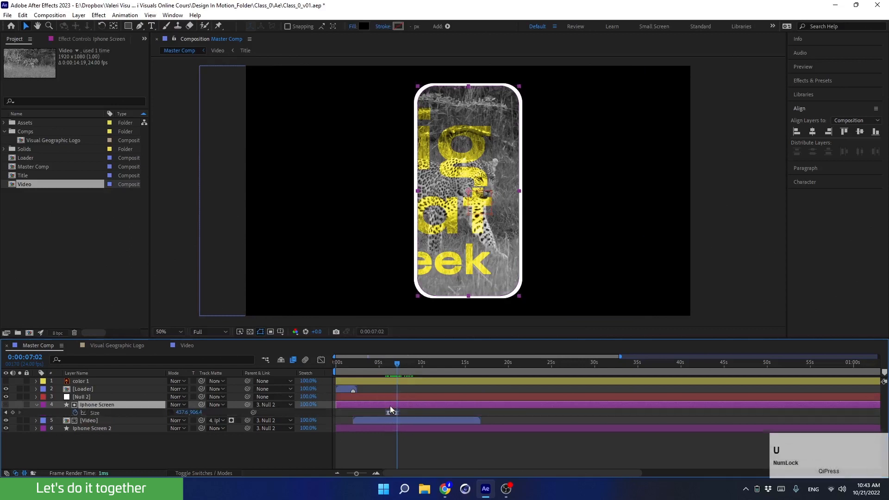
{"action": "left_click", "coordinate": [376, 473]}
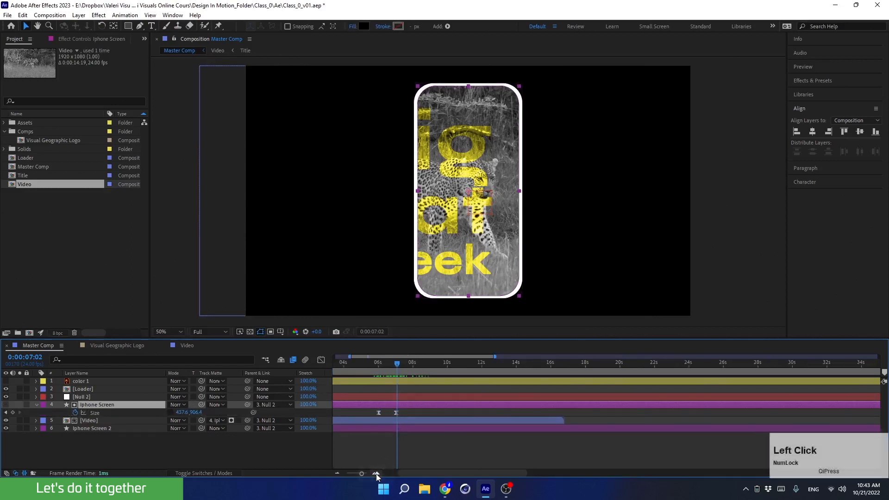
{"action": "middle_click", "coordinate": [410, 434]}
{"action": "left_click_drag", "start_coordinate": [411, 435], "coordinate": [444, 432]}
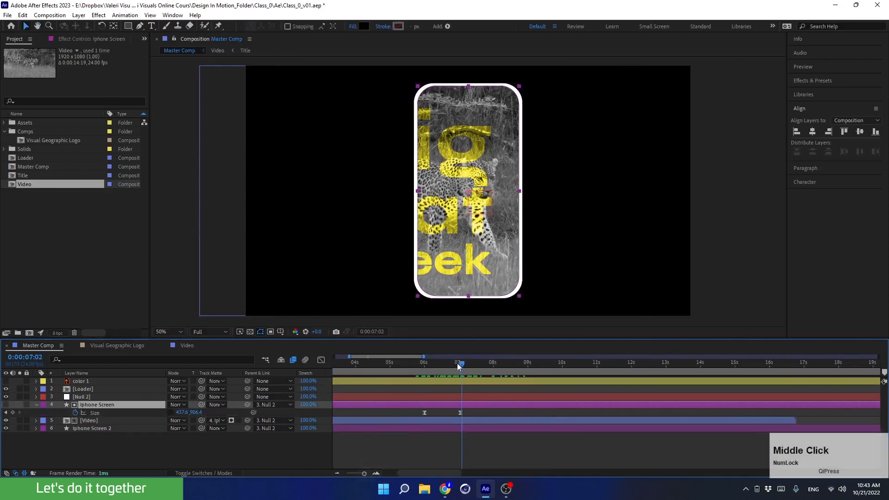
{"action": "left_click_drag", "start_coordinate": [458, 364], "coordinate": [461, 367]}
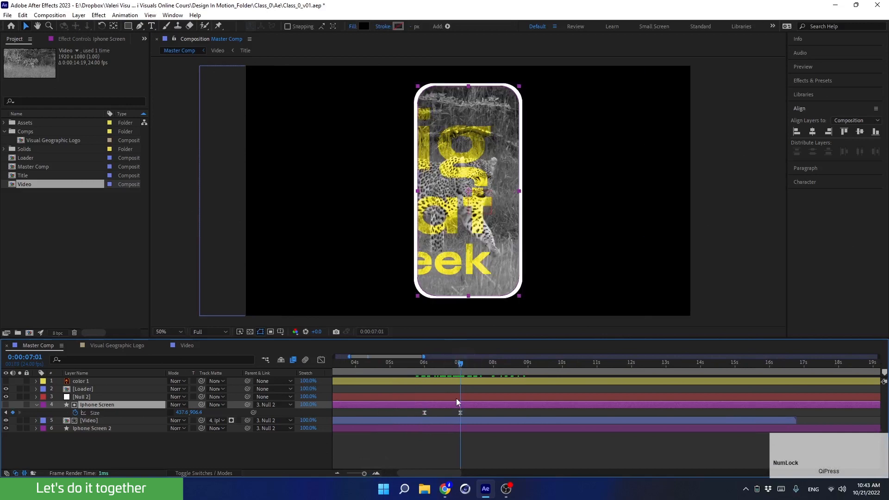
{"action": "left_click", "coordinate": [457, 398]}
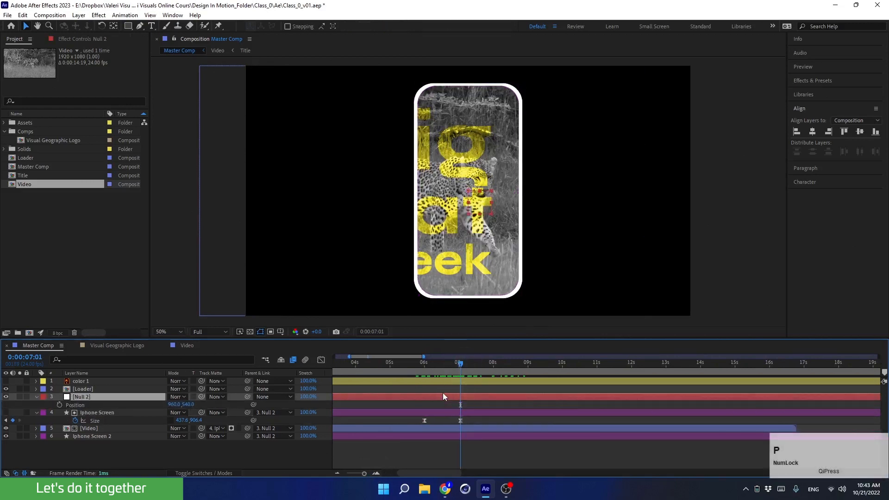
{"action": "key", "text": "p"}
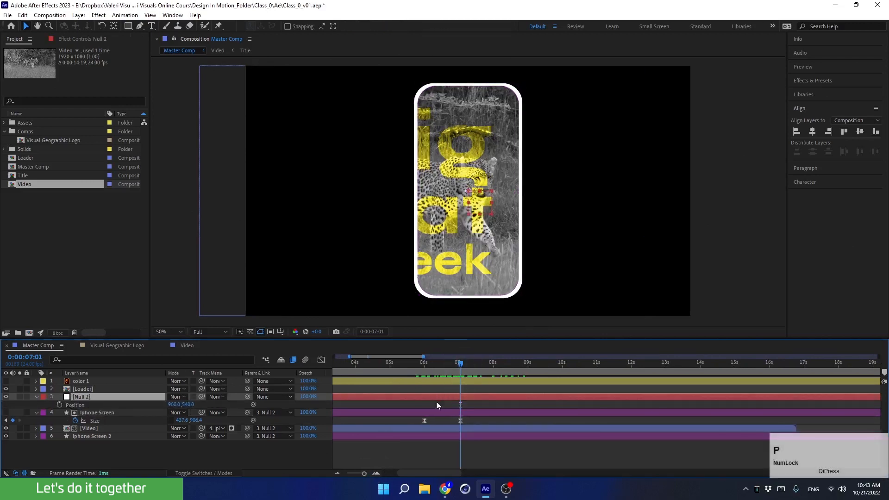
{"action": "left_click", "coordinate": [60, 406]}
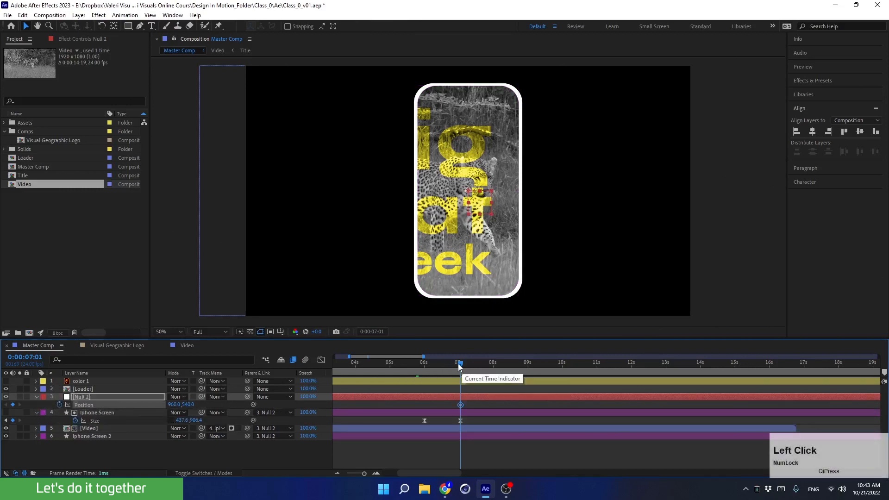
- At 0:00:08:00, show the title/action safe guides and move the null horizontally to Position 1492.0, 540.0, with the phone's right edge on the inner guide
{"action": "left_click_drag", "start_coordinate": [459, 366], "coordinate": [492, 380]}
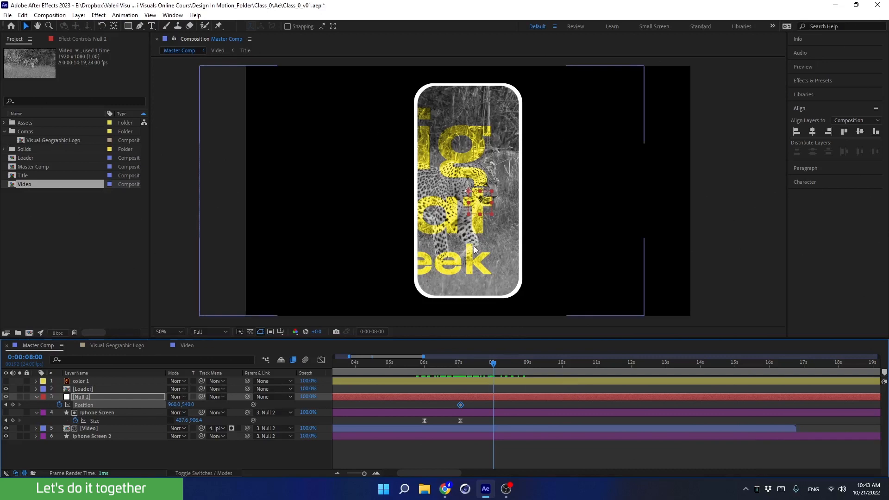
{"action": "key", "text": "apostrophe"}
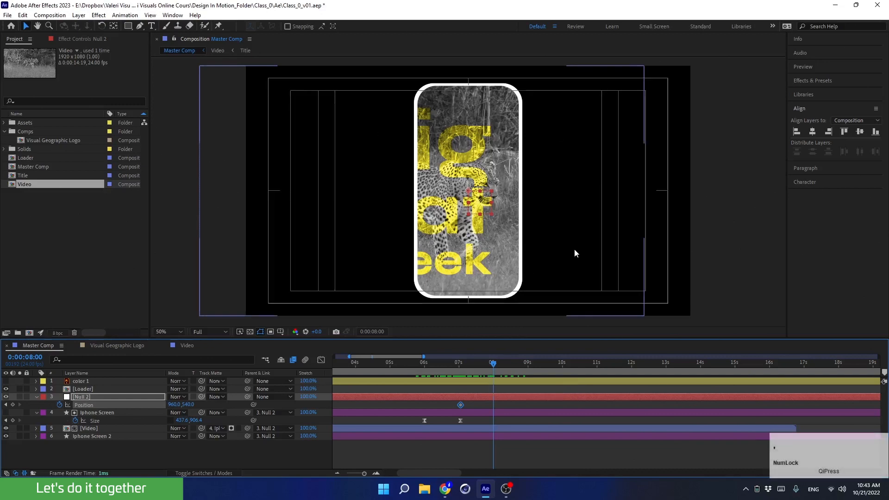
{"action": "key", "text": "shift+Right"}
{"action": "key", "text": "shift+Right"}
{"action": "key", "text": "shift+Right"}
{"action": "key", "text": "shift+Right"}
{"action": "key", "text": "shift+Right"}
{"action": "key", "text": "shift+Right"}
{"action": "key", "text": "shift+Right"}
{"action": "key", "text": "shift+Right"}
{"action": "key", "text": "shift+Right"}
{"action": "key", "text": "shift+Right"}
{"action": "key", "text": "shift+Right"}
{"action": "key", "text": "shift+Right"}
{"action": "key", "text": "shift+Right"}
{"action": "key", "text": "shift+Right"}
{"action": "key", "text": "shift+Right"}
{"action": "key", "text": "shift+Right"}
{"action": "key", "text": "shift+Right"}
{"action": "key", "text": "shift+Right"}
{"action": "key", "text": "shift+Right"}
{"action": "key", "text": "shift+Right"}
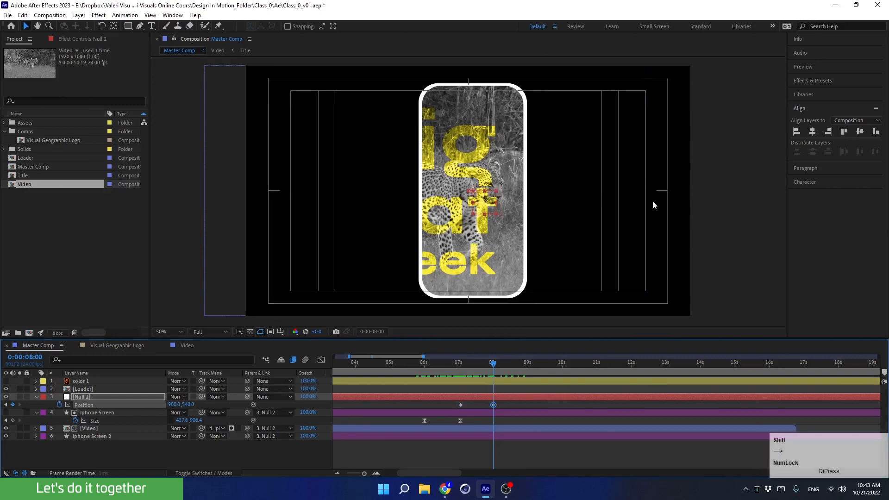
{"action": "key", "text": "shift+Right"}
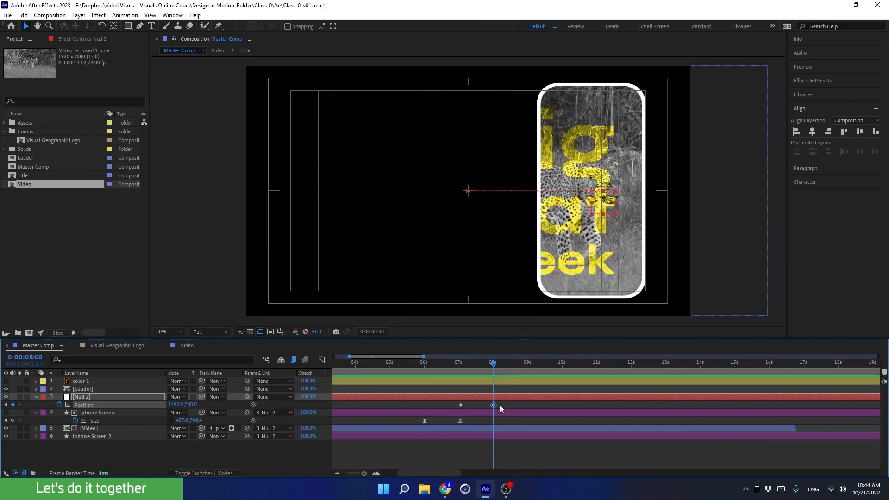
- Apply Easy Ease to both Position keyframes of the null and set their incoming and outgoing velocity influence to 85%
{"action": "left_click_drag", "start_coordinate": [501, 408], "coordinate": [453, 410]}
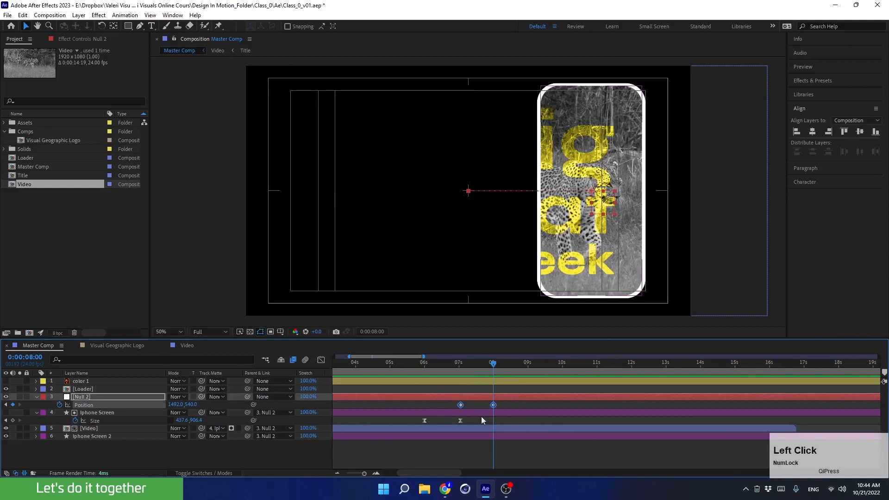
{"action": "key", "text": "F9"}
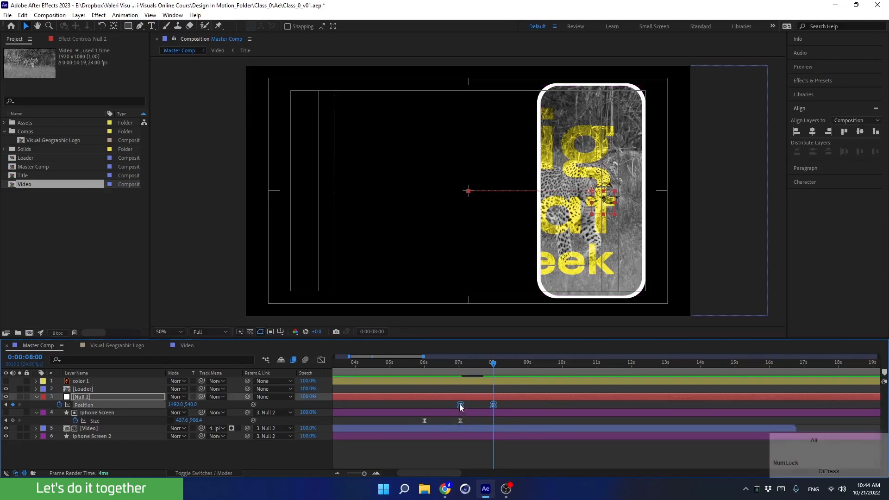
{"action": "double_click", "coordinate": [460, 404], "text": "alt"}
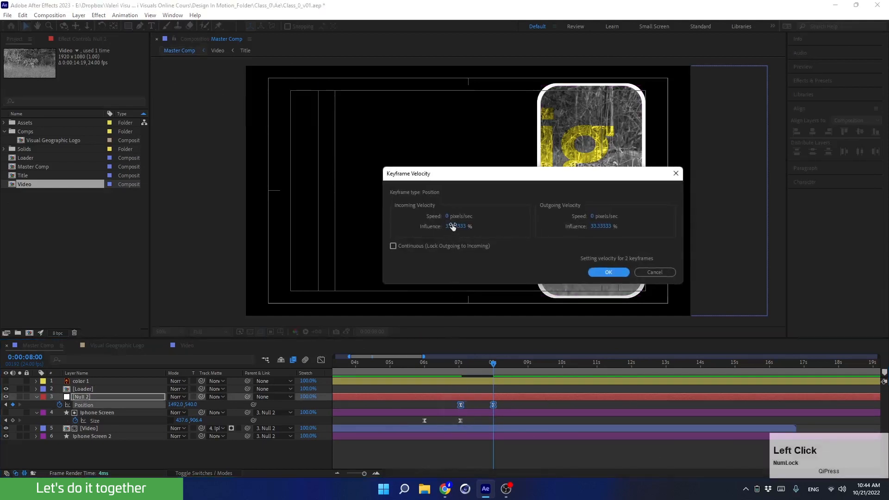
{"action": "left_click", "coordinate": [453, 226]}
{"action": "type", "text": "85"}
{"action": "left_click", "coordinate": [604, 226]}
{"action": "type", "text": "85"}
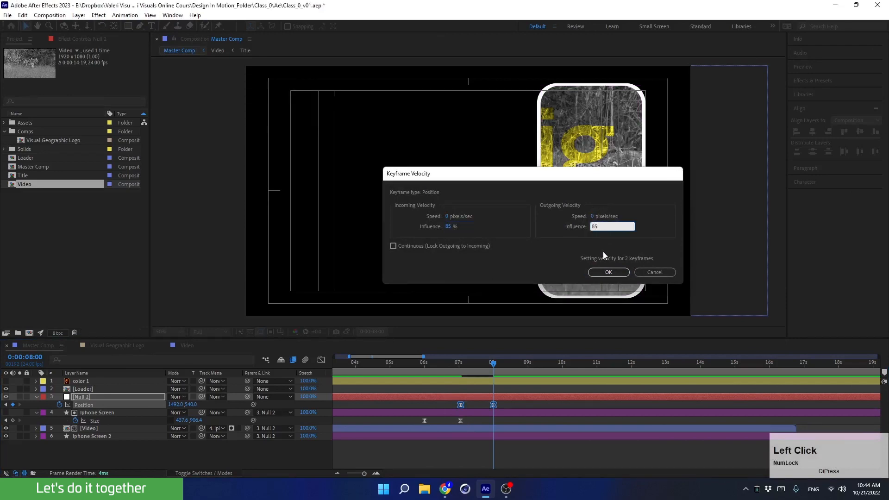
{"action": "left_click", "coordinate": [608, 272]}
- Preview the phone's slide from 0:00:05:18 and return to 0:00:08:00
{"action": "left_click_drag", "start_coordinate": [473, 371], "coordinate": [416, 374]}
{"action": "key", "text": "space"}
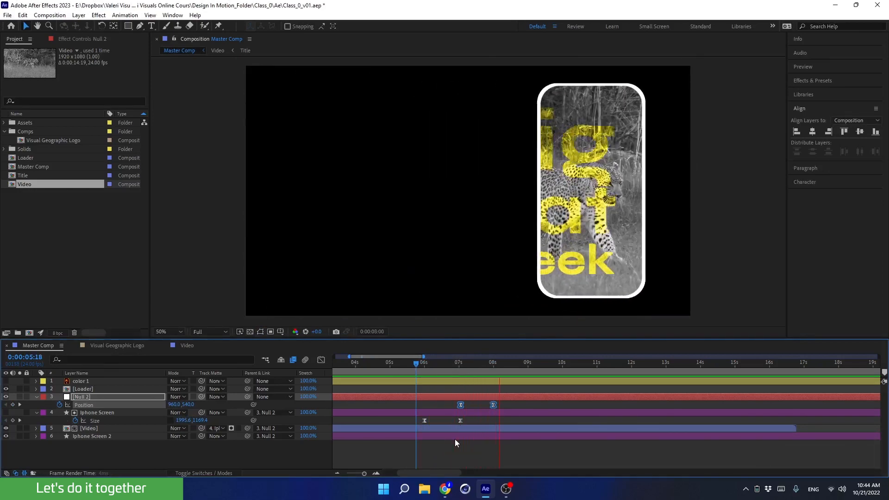
{"action": "key", "text": "space"}
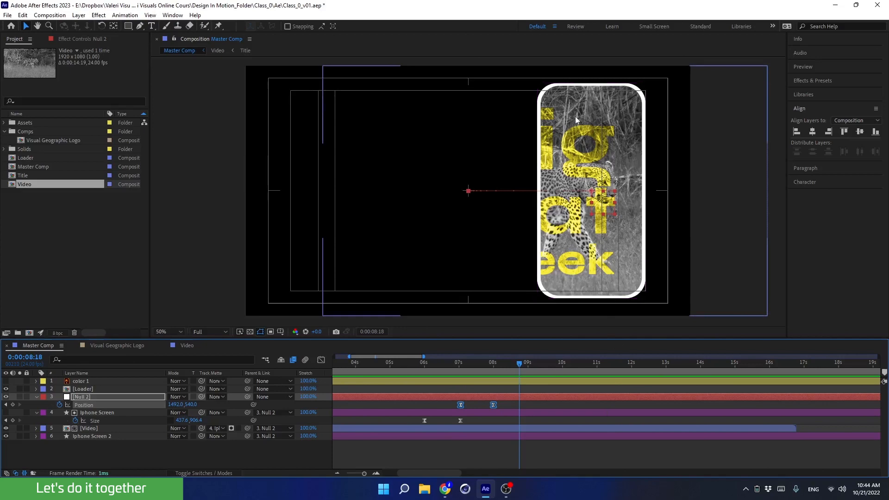
{"action": "left_click_drag", "start_coordinate": [519, 366], "coordinate": [493, 363]}
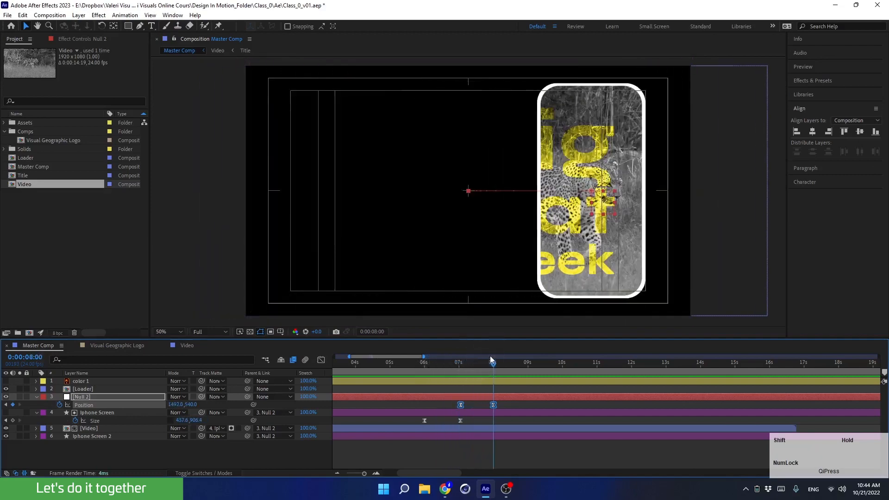
- Collapse the revealed properties of Null 2 and Iphone Screen and move the current time to 0:00:06:12
{"action": "left_click", "coordinate": [37, 397]}
{"action": "left_click", "coordinate": [36, 405]}
{"action": "left_click", "coordinate": [54, 436]}
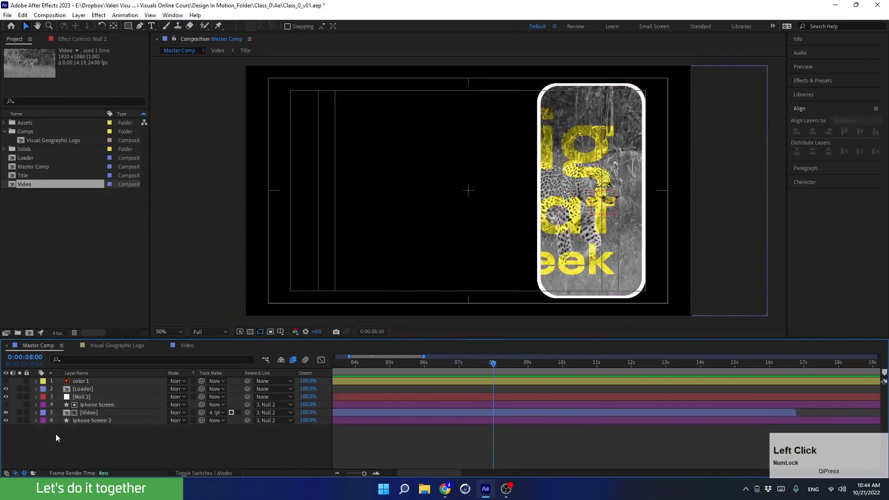
{"action": "left_click_drag", "start_coordinate": [492, 364], "coordinate": [442, 370]}
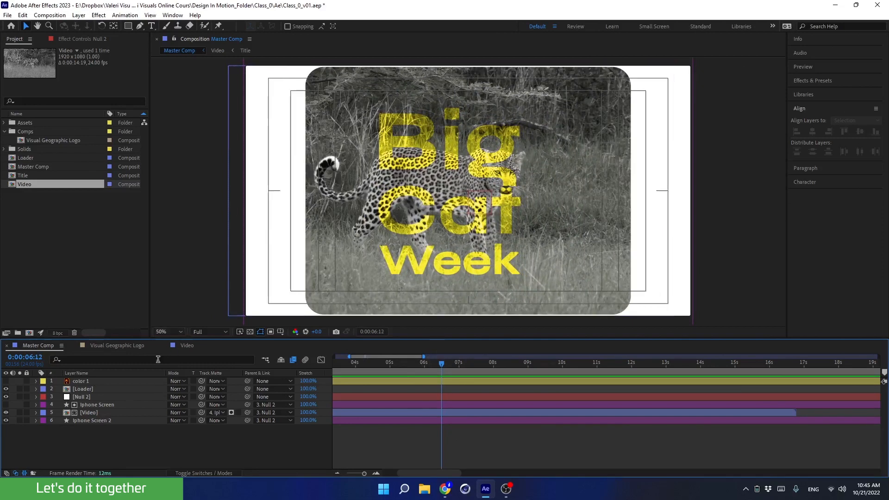
- Open the nested Video composition, collapse the leopard clip's Scale property, and open the Title composition inside it
{"action": "double_click", "coordinate": [95, 413]}
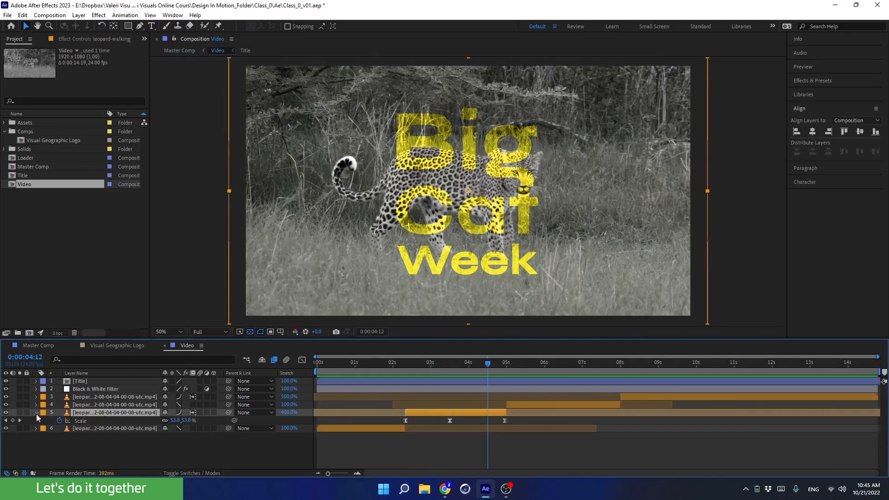
{"action": "left_click", "coordinate": [36, 412]}
{"action": "left_click", "coordinate": [81, 381]}
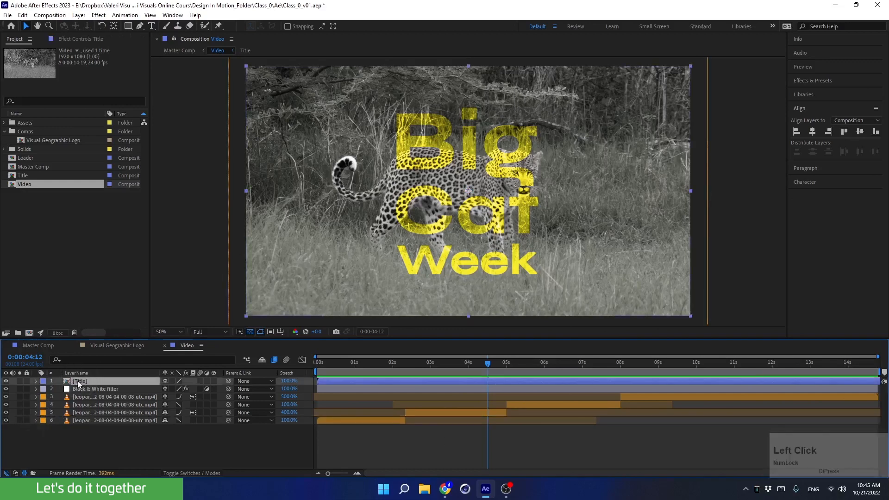
{"action": "double_click", "coordinate": [77, 382]}
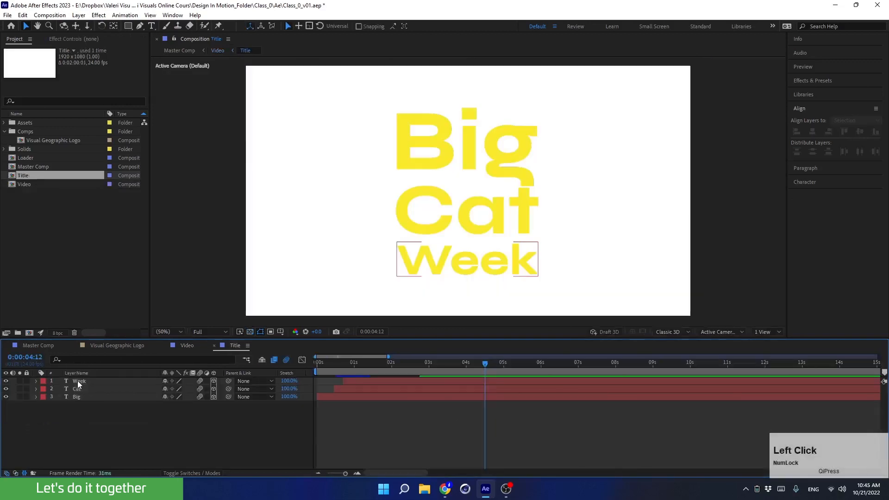
{"action": "left_click", "coordinate": [220, 415]}
{"action": "left_click", "coordinate": [444, 389]}
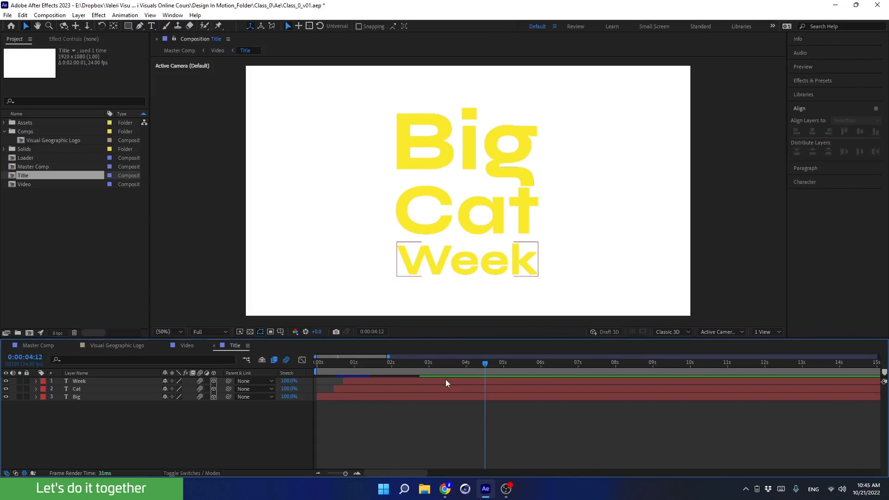
- Reveal the Position property of the Week, Cat and Big text layers together
{"action": "left_click", "coordinate": [445, 380]}
{"action": "left_click", "coordinate": [446, 396], "text": "shift"}
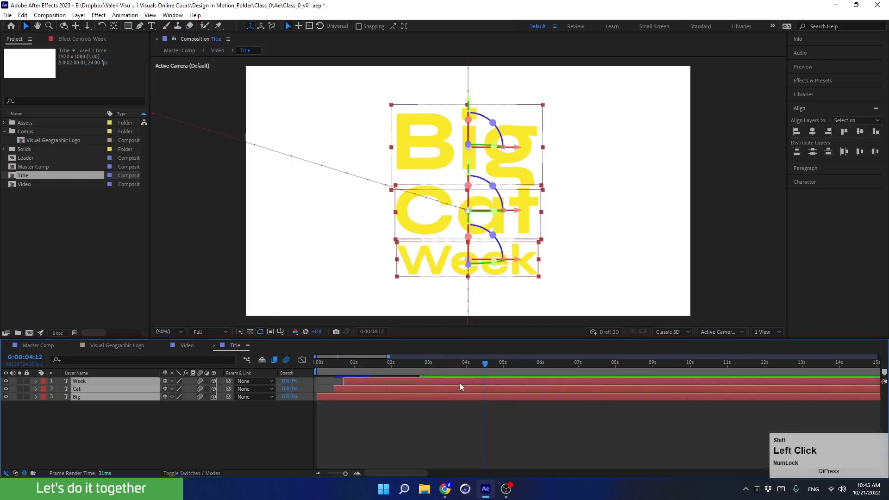
{"action": "key", "text": "p"}
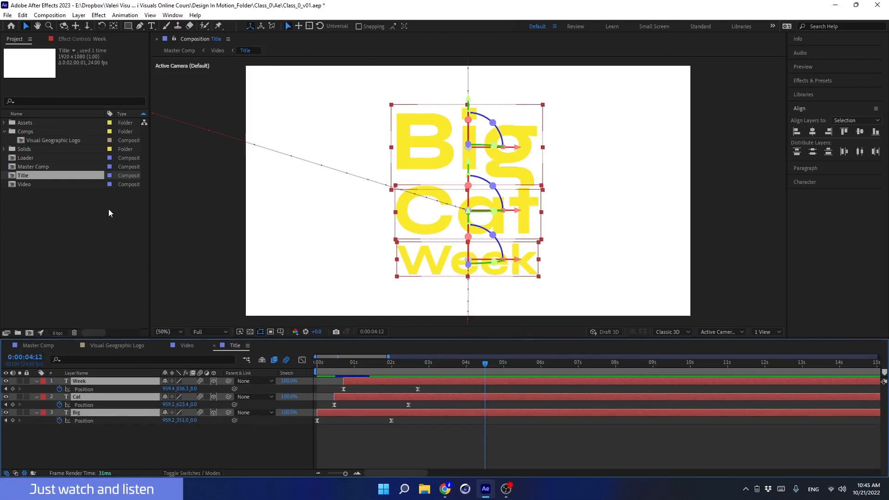
{"action": "left_click_drag", "start_coordinate": [534, 163], "coordinate": [228, 165]}
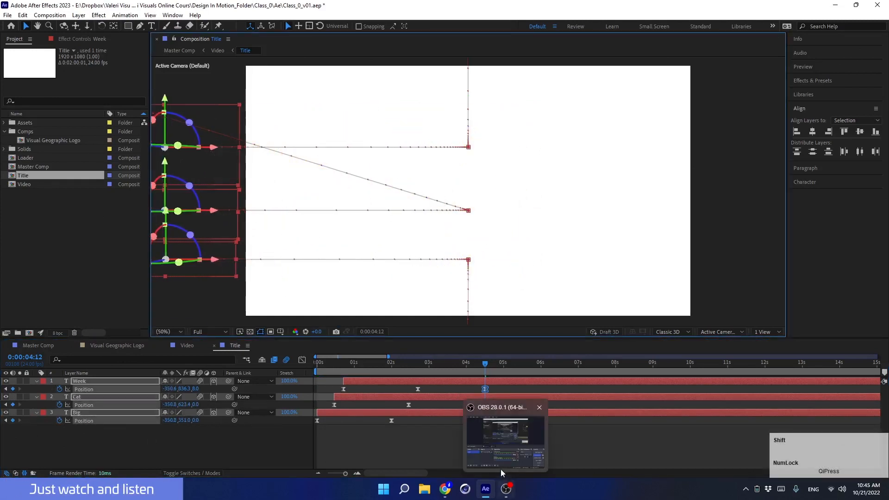
{"action": "left_click_drag", "start_coordinate": [485, 364], "coordinate": [467, 368]}
{"action": "key", "text": "ctrl+z"}
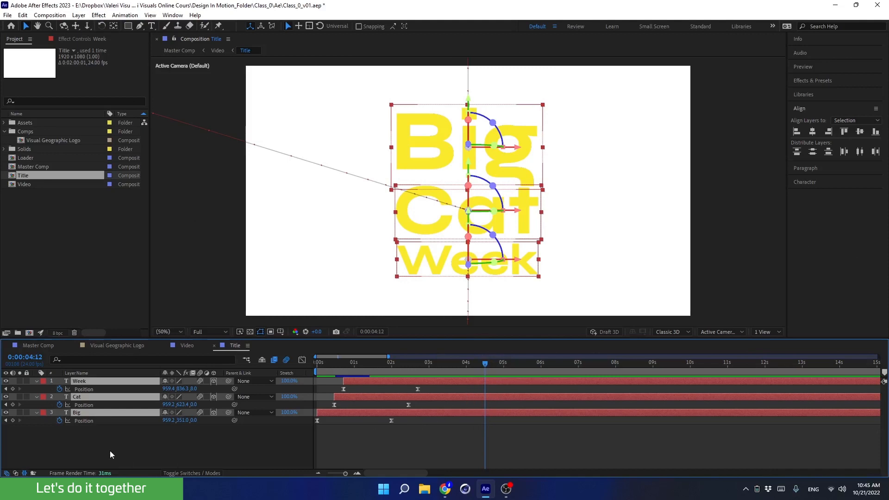
- Keyframe all three words' Position at 0:00:04:12, and at 0:00:05:12 move them horizontally off the frame's left side, to X about -359
{"action": "left_click", "coordinate": [12, 390]}
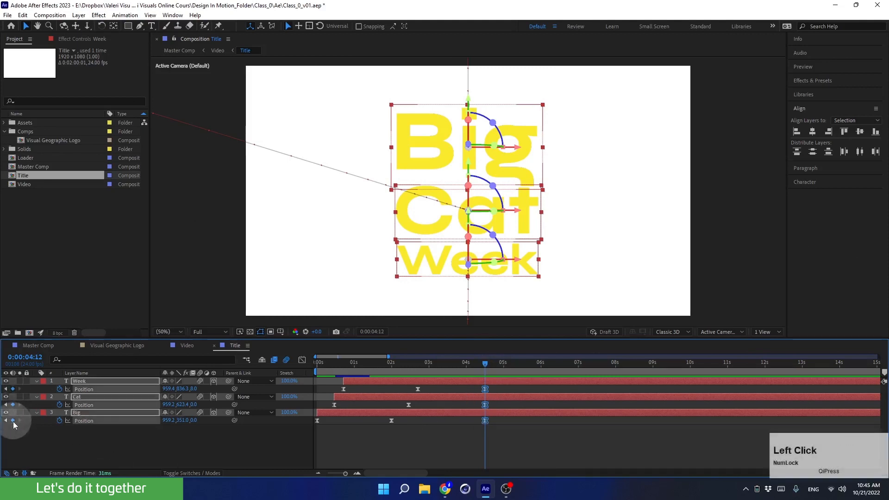
{"action": "mouse_move", "coordinate": [485, 363]}
{"action": "left_mouse_down"}
{"action": "mouse_move", "coordinate": [432, 376]}
{"action": "mouse_move", "coordinate": [484, 380]}
{"action": "left_mouse_up"}
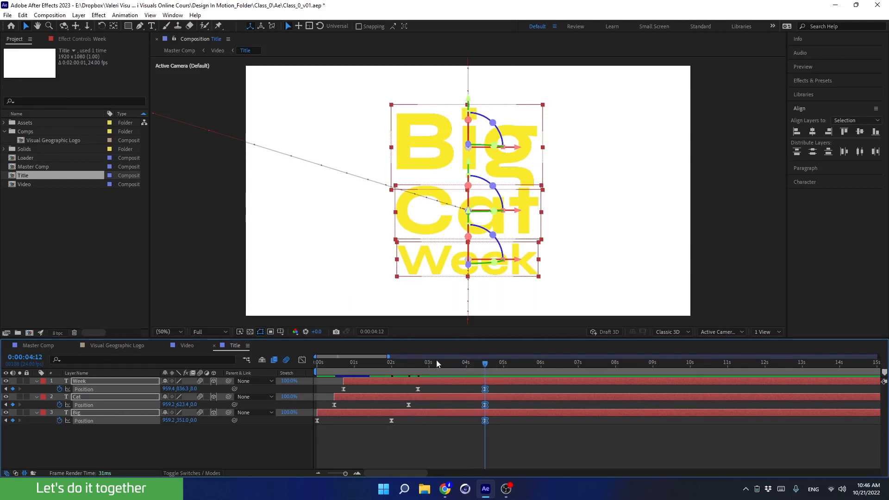
{"action": "left_click_drag", "start_coordinate": [430, 363], "coordinate": [485, 379]}
{"action": "left_click_drag", "start_coordinate": [486, 366], "coordinate": [521, 367]}
{"action": "left_click_drag", "start_coordinate": [526, 175], "coordinate": [217, 177]}
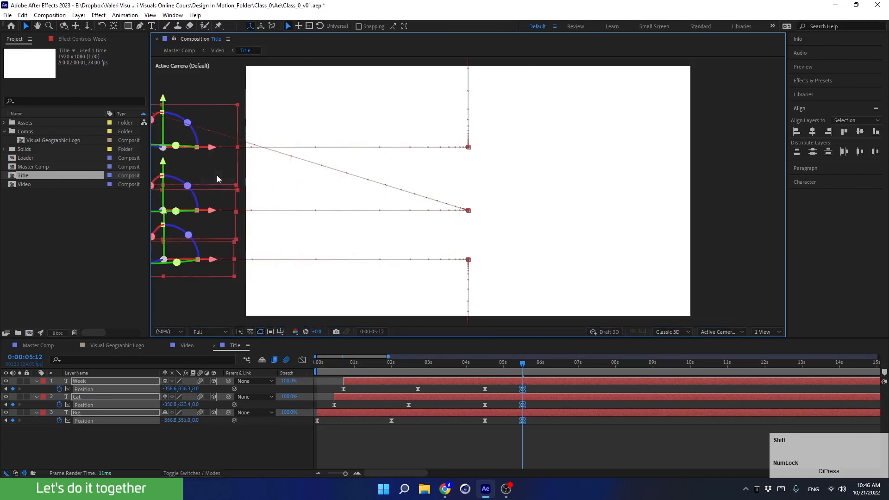
- Check the keyframe velocity of the three words' exit Position keyframes and preview the slide-out from 0:00:04:11
{"action": "left_click", "coordinate": [492, 369]}
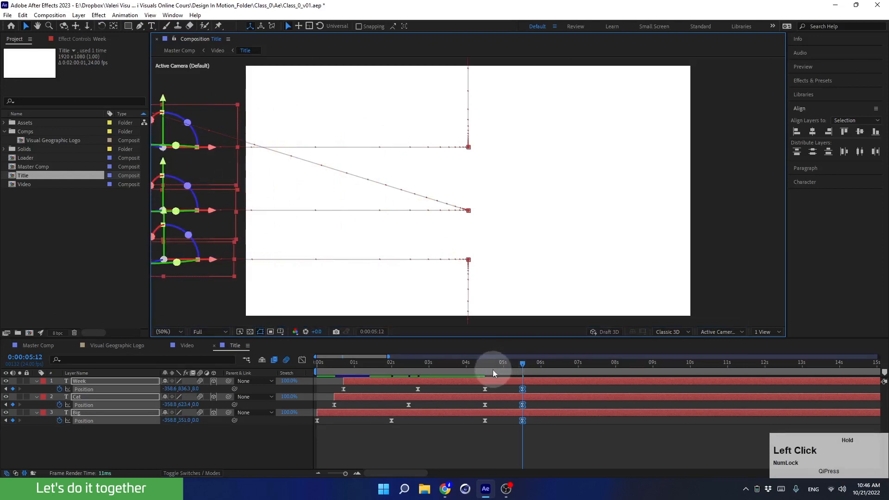
{"action": "left_click", "coordinate": [485, 366]}
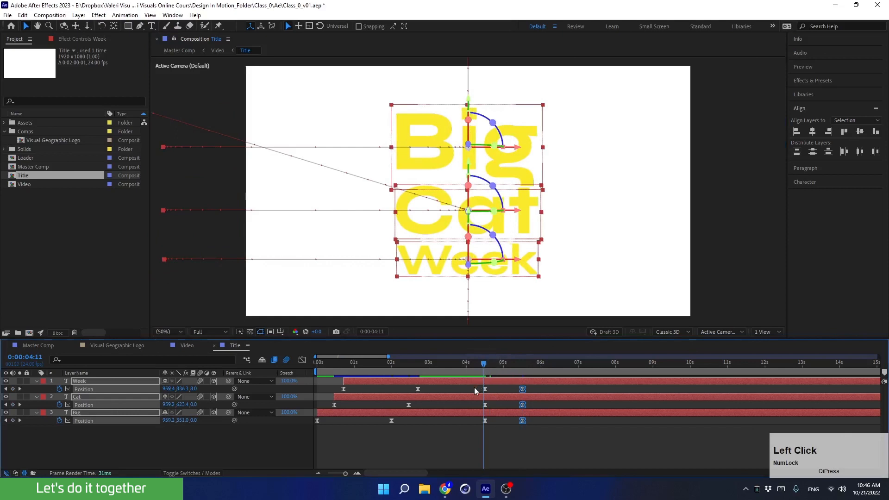
{"action": "left_click_drag", "start_coordinate": [475, 387], "coordinate": [543, 443]}
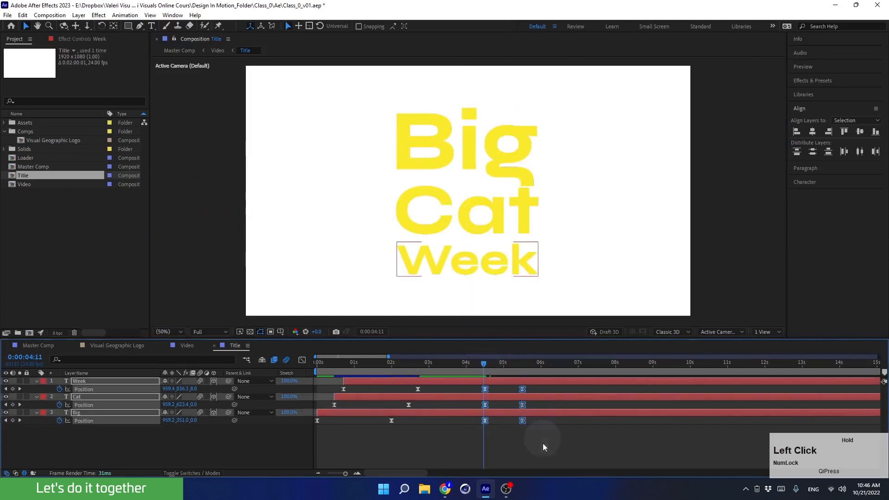
{"action": "double_click", "coordinate": [485, 421], "text": "alt"}
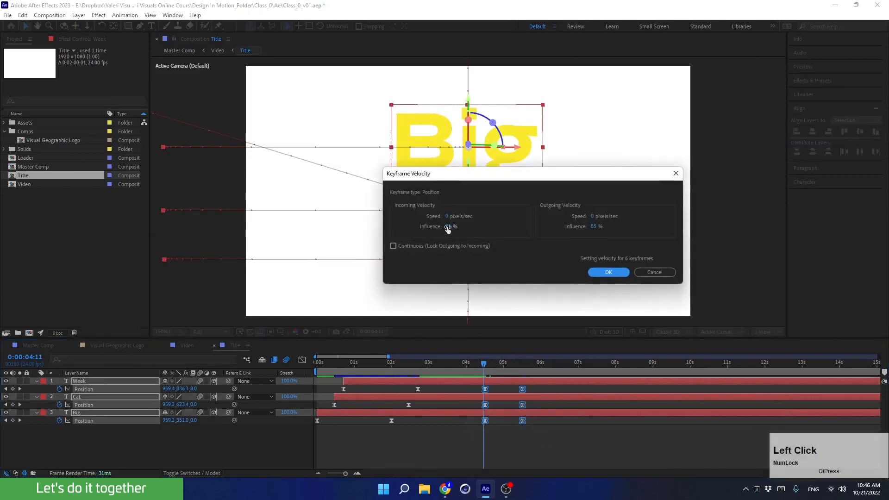
{"action": "left_click", "coordinate": [604, 275]}
{"action": "key", "text": "space"}
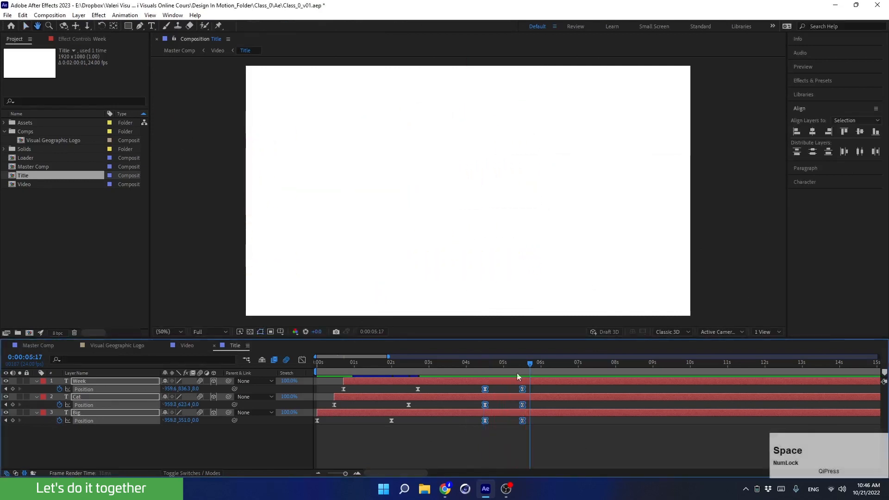
{"action": "left_click", "coordinate": [495, 365]}
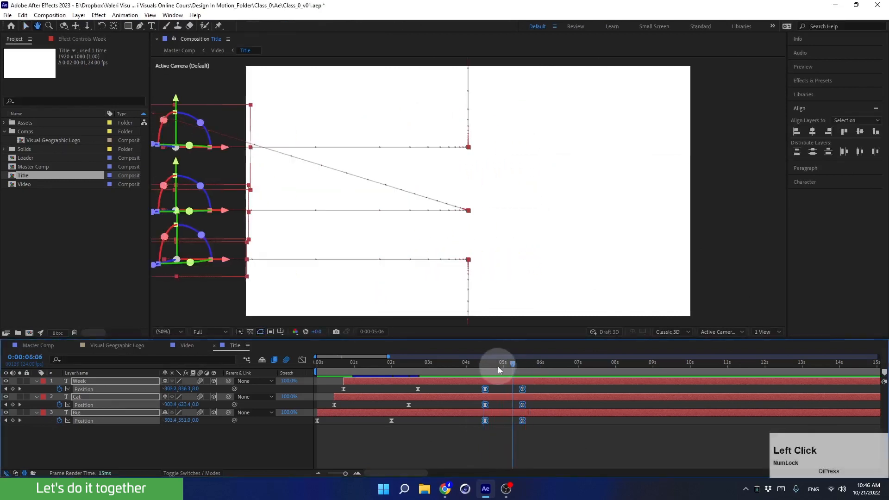
- Stagger the exit by shifting Cat's last two Position keyframes about 3 frames after Big's and Week's about 3 frames after Cat's
{"action": "left_click", "coordinate": [507, 448]}
{"action": "left_click", "coordinate": [416, 160]}
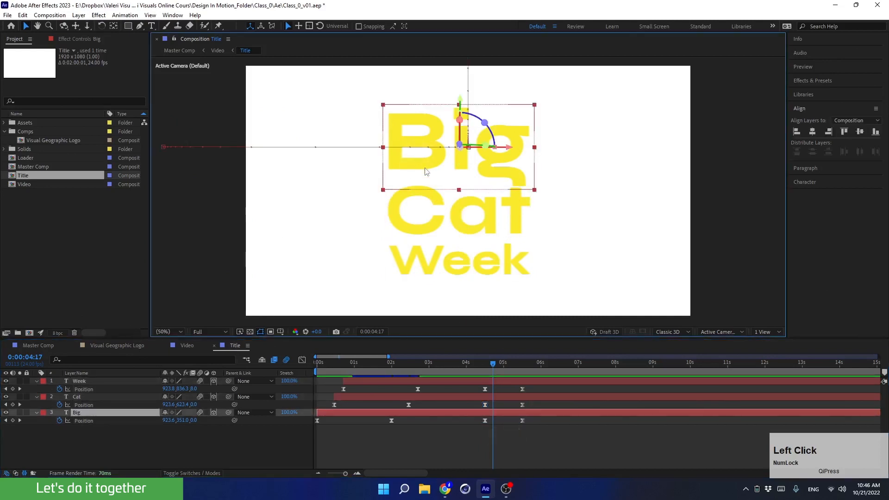
{"action": "left_click_drag", "start_coordinate": [479, 411], "coordinate": [549, 389]}
{"action": "left_click", "coordinate": [485, 406]}
{"action": "left_click_drag", "start_coordinate": [485, 407], "coordinate": [488, 394]}
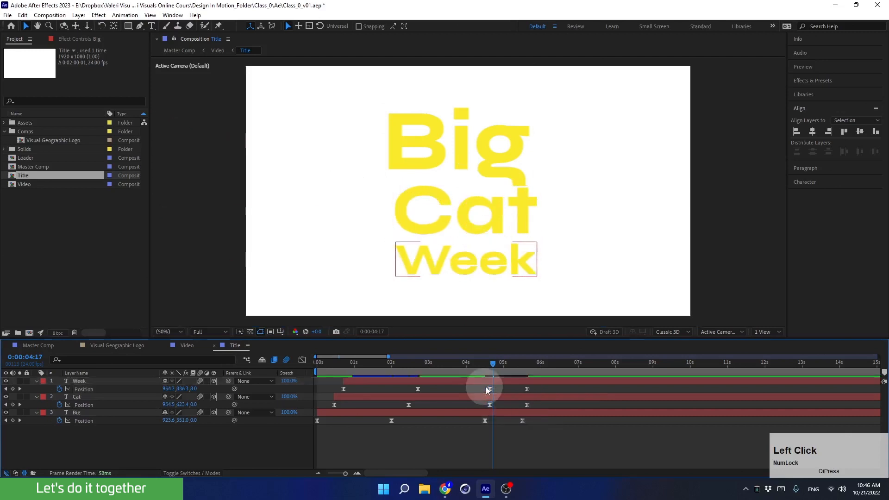
{"action": "left_click", "coordinate": [490, 390]}
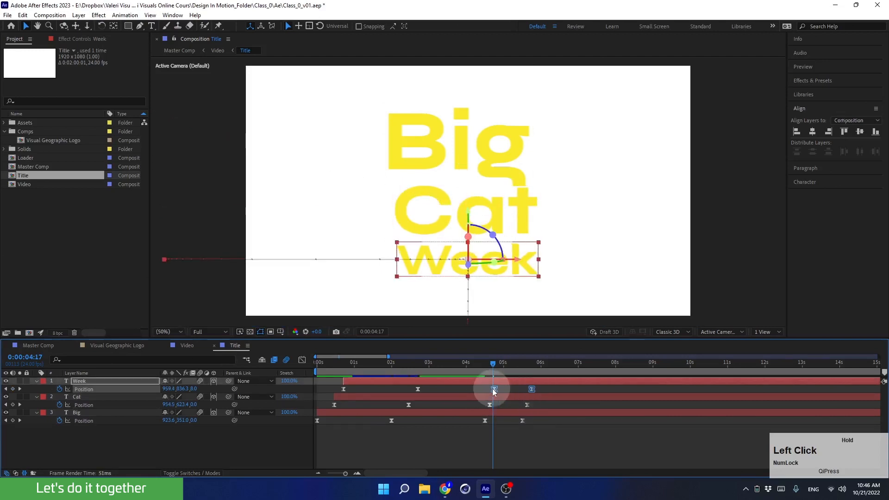
{"action": "left_click_drag", "start_coordinate": [491, 392], "coordinate": [496, 390]}
- Preview the staggered exit of the three words from 0:00:04:08
{"action": "left_click", "coordinate": [478, 372]}
{"action": "key", "text": "space"}
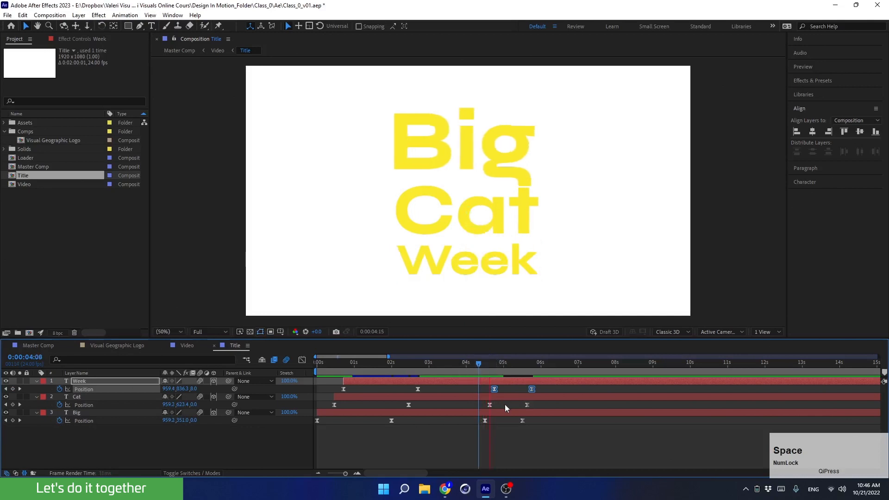
{"action": "key", "text": "space"}
{"action": "left_click", "coordinate": [483, 369]}
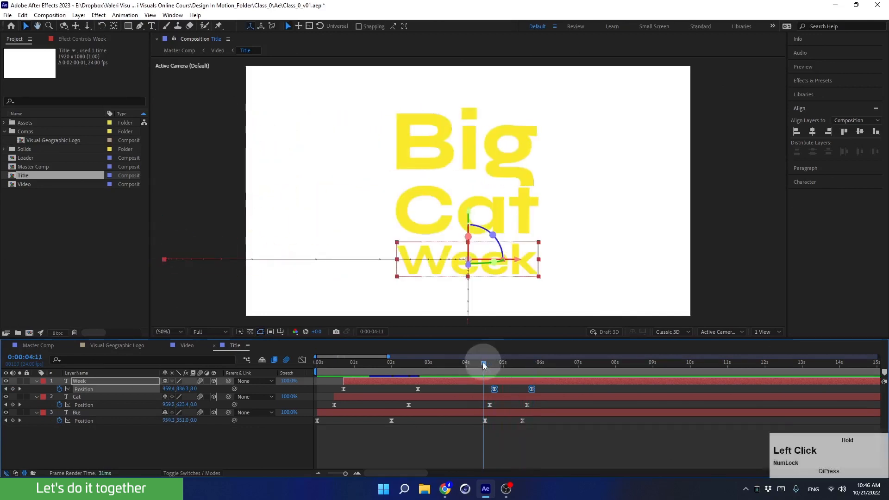
- Return to Master Comp and hide the title/action safe guides with the current time at 0:00:06:12
{"action": "left_click", "coordinate": [38, 346]}
{"action": "left_click", "coordinate": [445, 366]}
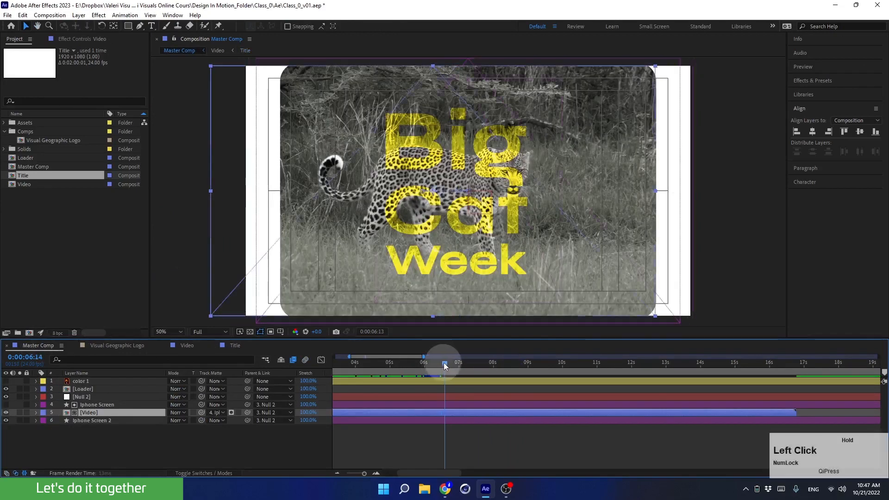
{"action": "left_click_drag", "start_coordinate": [444, 366], "coordinate": [441, 366]}
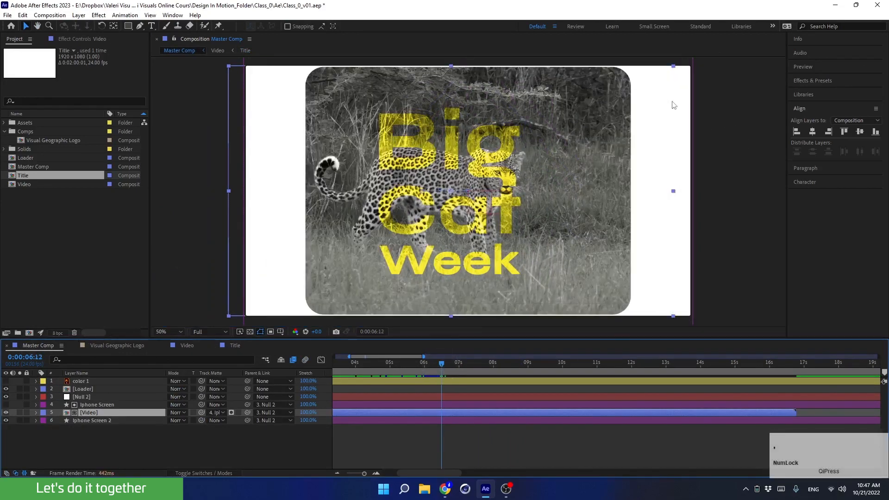
- Preview the phone transition with the title exit from 0:00:05:14, stop at 0:00:07:07, and save the project
{"action": "left_click_drag", "start_coordinate": [441, 364], "coordinate": [412, 367]}
{"action": "key", "text": "space"}
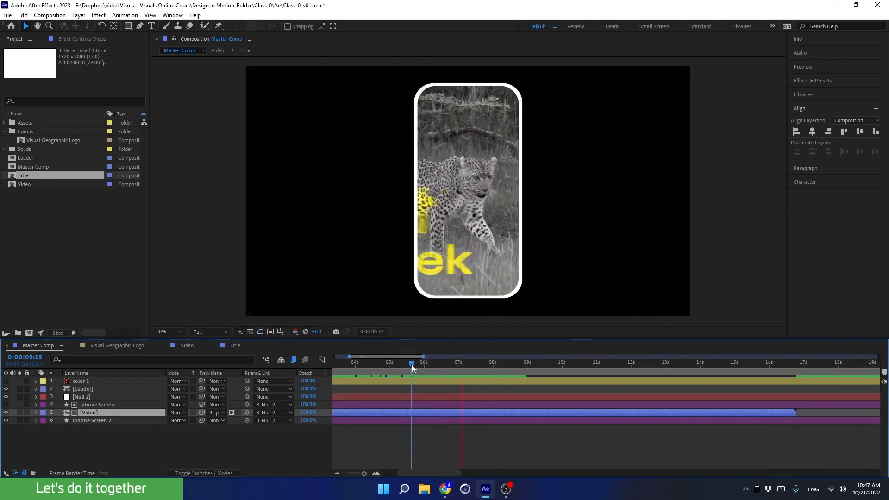
{"action": "left_click_drag", "start_coordinate": [412, 367], "coordinate": [409, 368]}
{"action": "key", "text": "space"}
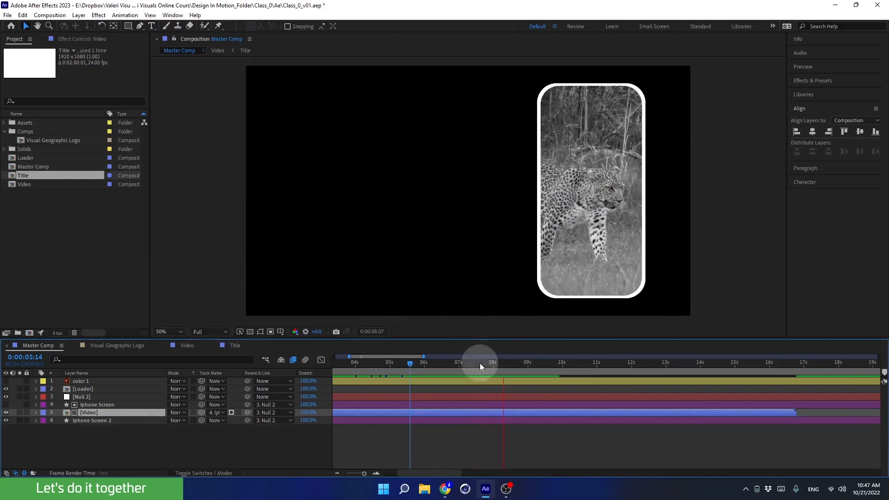
{"action": "left_click_drag", "start_coordinate": [480, 367], "coordinate": [469, 369]}
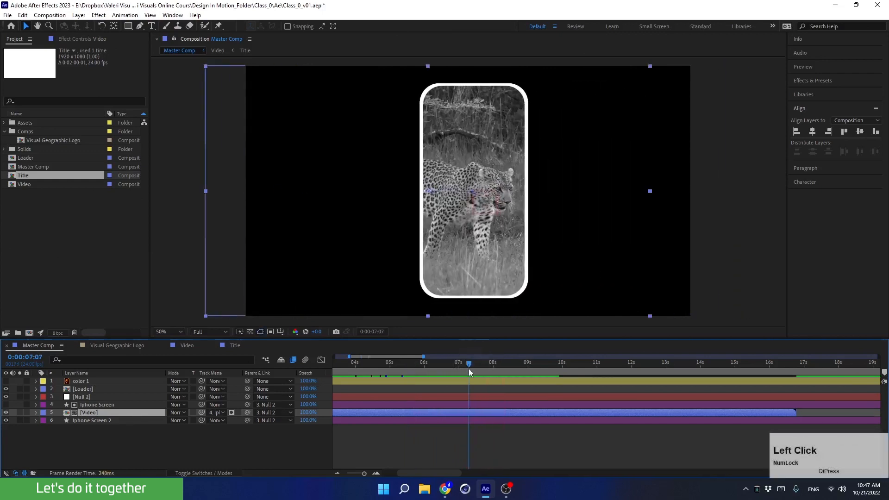
{"action": "key", "text": "ctrl+s"}
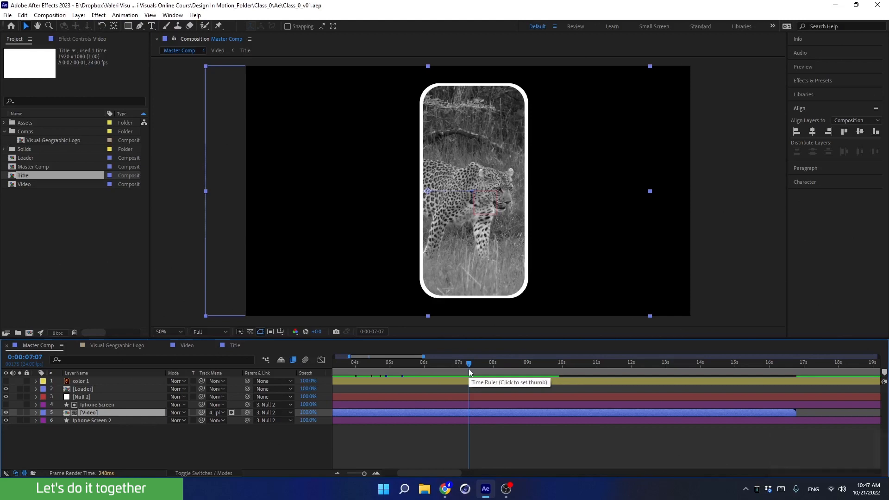
- Purge all memory and disk cache, clearing the disk cache for all versions
{"action": "left_click", "coordinate": [337, 473]}
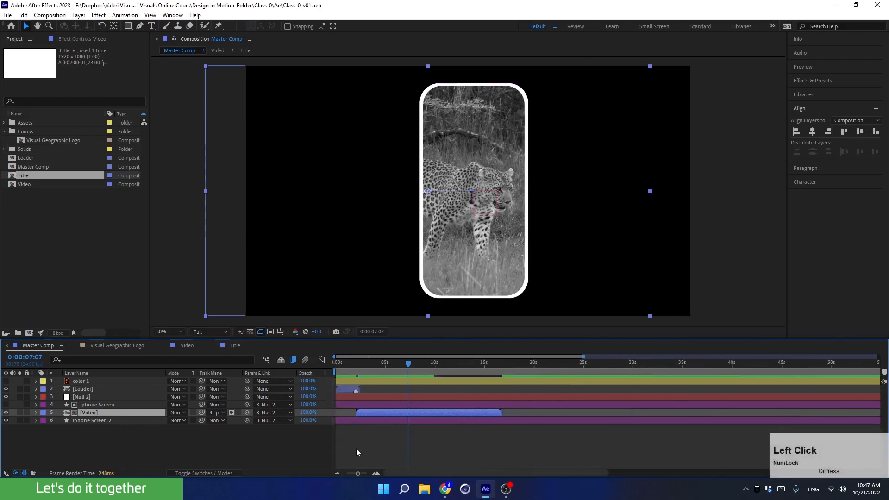
{"action": "left_click", "coordinate": [377, 474]}
{"action": "left_click_drag", "start_coordinate": [430, 446], "coordinate": [623, 442]}
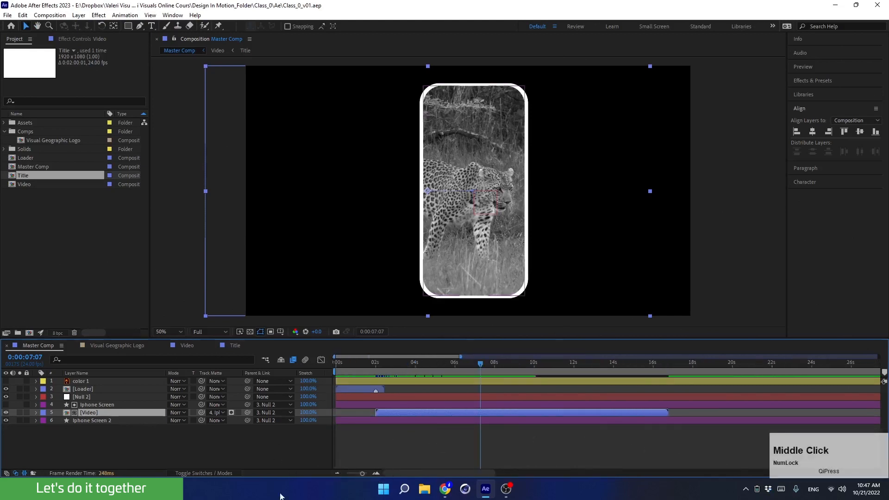
{"action": "left_click", "coordinate": [119, 450]}
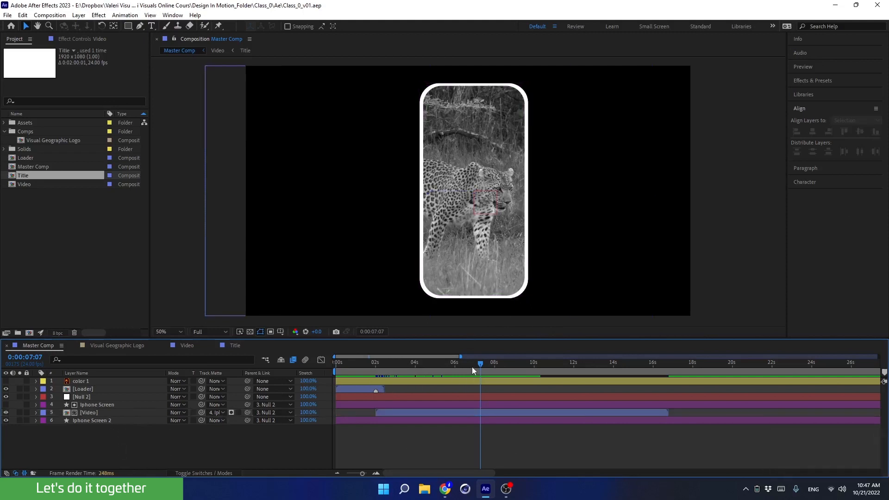
{"action": "left_click", "coordinate": [22, 14]}
{"action": "mouse_move", "coordinate": [153, 226]}
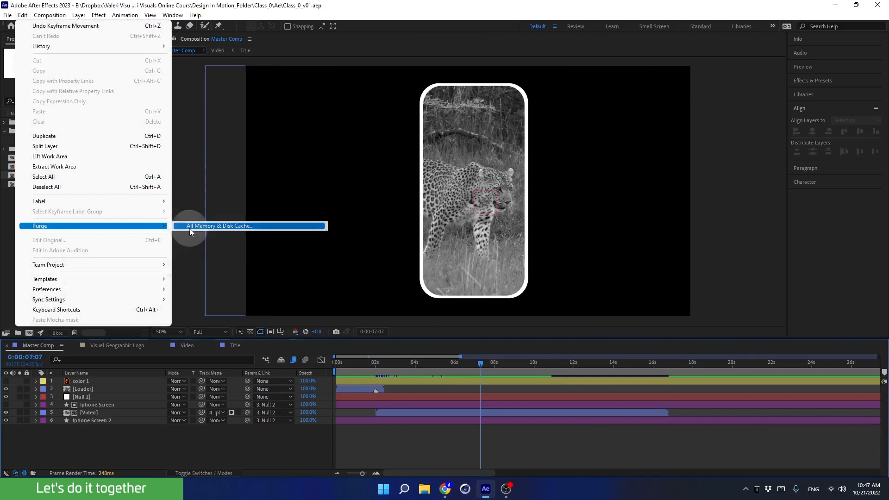
{"action": "left_click", "coordinate": [191, 227]}
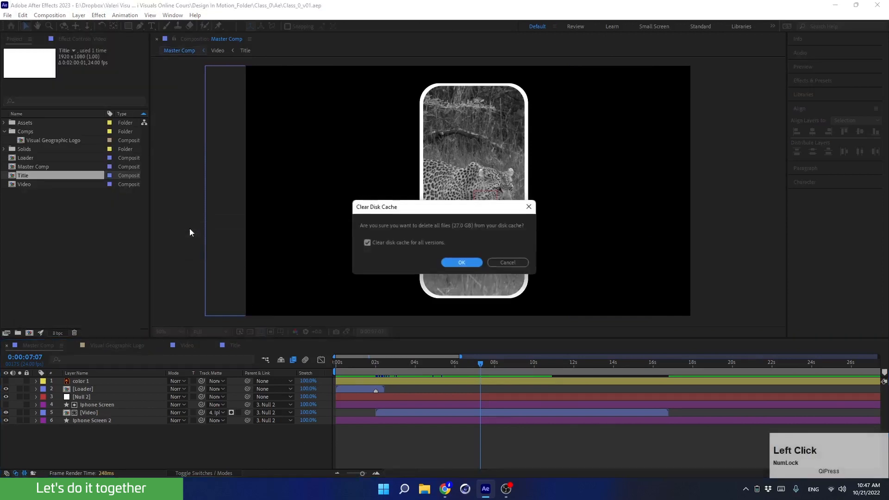
{"action": "left_click", "coordinate": [461, 262]}
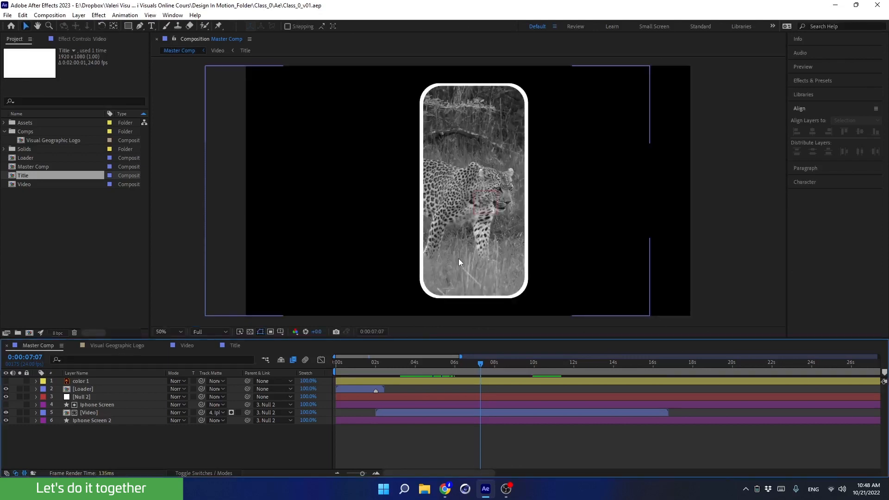
- Trim the start of the Null 2, Iphone Screen and Iphone Screen 2 layers to 0:00:02:00, in line with the Video layer's start
{"action": "left_click", "coordinate": [377, 421]}
{"action": "left_click_drag", "start_coordinate": [407, 363], "coordinate": [425, 372]}
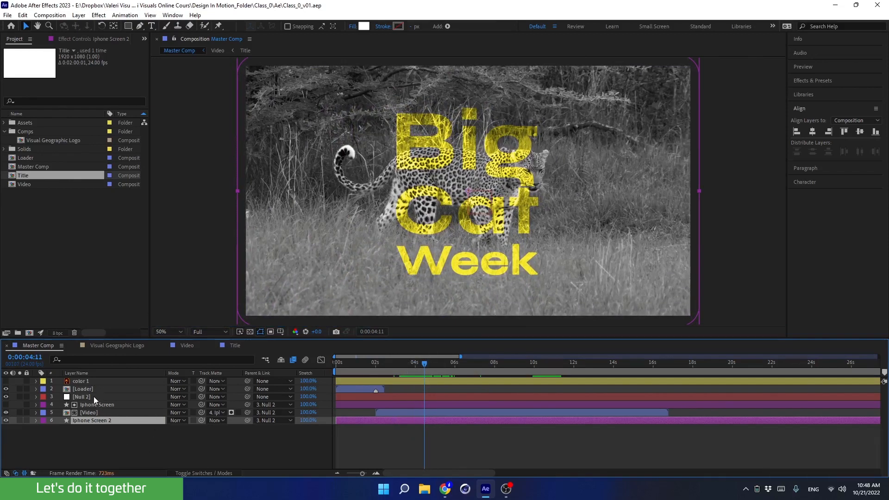
{"action": "left_click", "coordinate": [359, 363]}
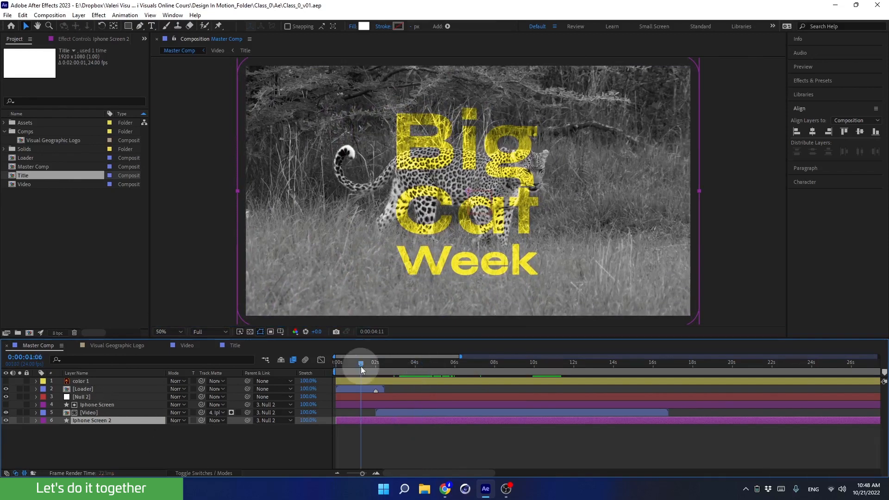
{"action": "left_click", "coordinate": [351, 392]}
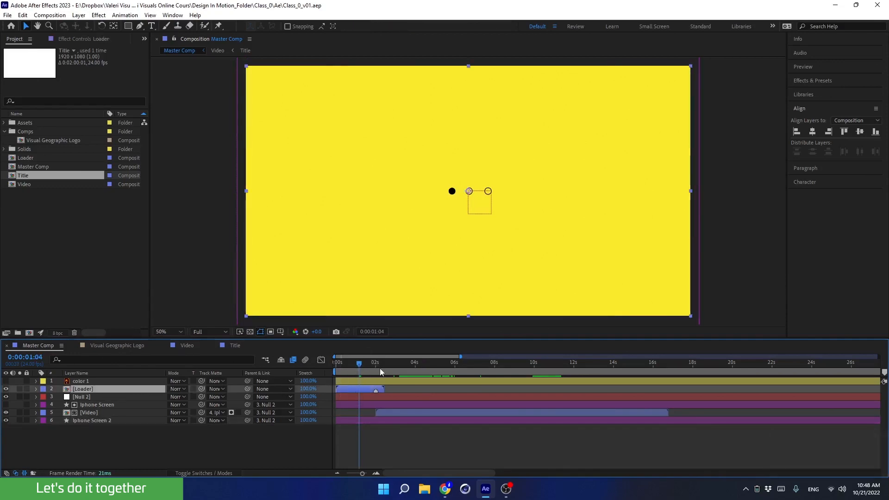
{"action": "mouse_move", "coordinate": [368, 364]}
{"action": "left_mouse_down"}
{"action": "mouse_move", "coordinate": [405, 373]}
{"action": "mouse_move", "coordinate": [375, 373]}
{"action": "left_mouse_up"}
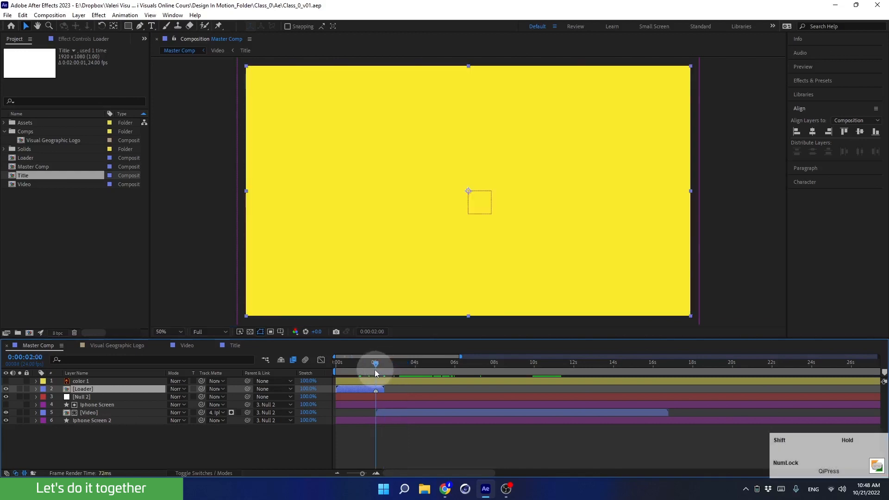
{"action": "left_click", "coordinate": [387, 412]}
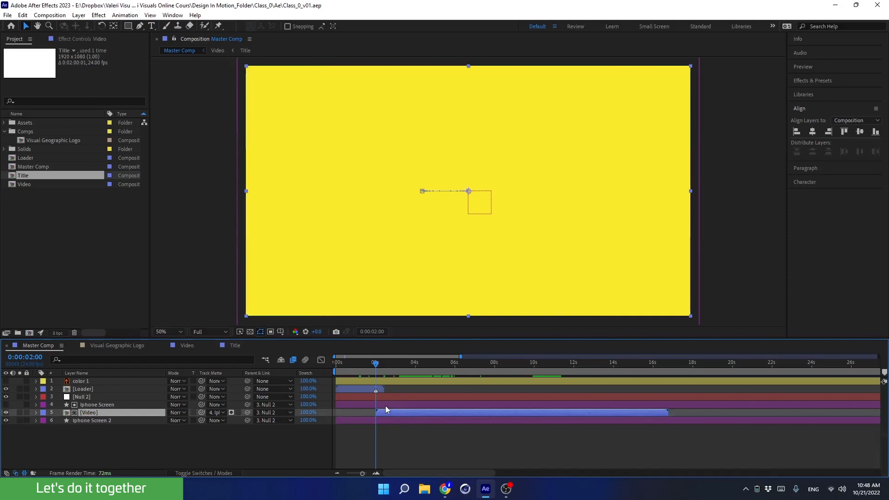
{"action": "left_click", "coordinate": [386, 405]}
{"action": "left_click", "coordinate": [368, 397]}
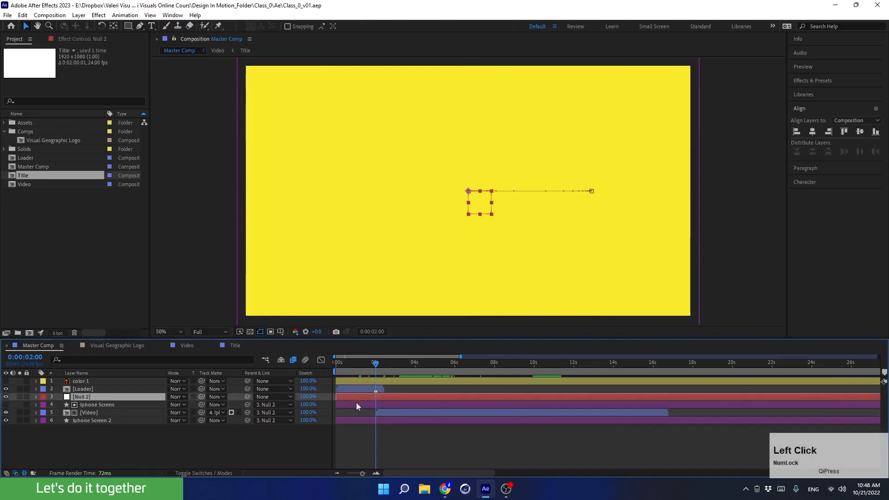
{"action": "left_click", "coordinate": [362, 405], "text": "shift"}
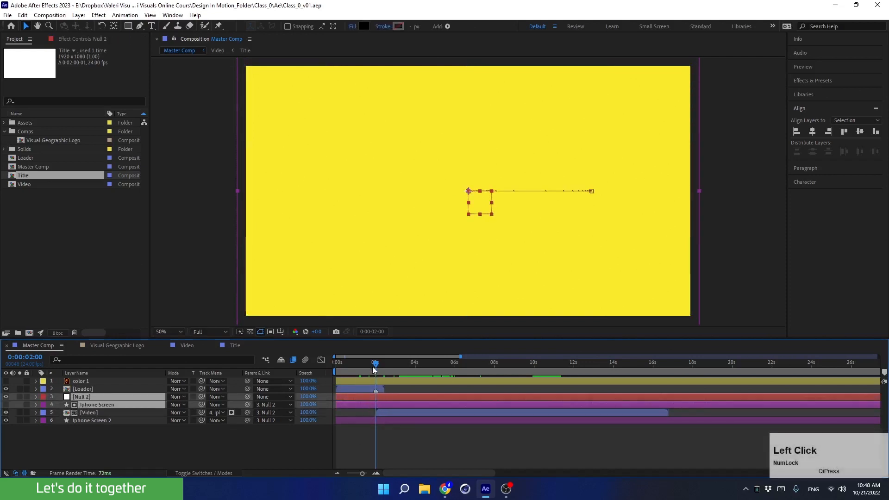
{"action": "left_click", "coordinate": [376, 474]}
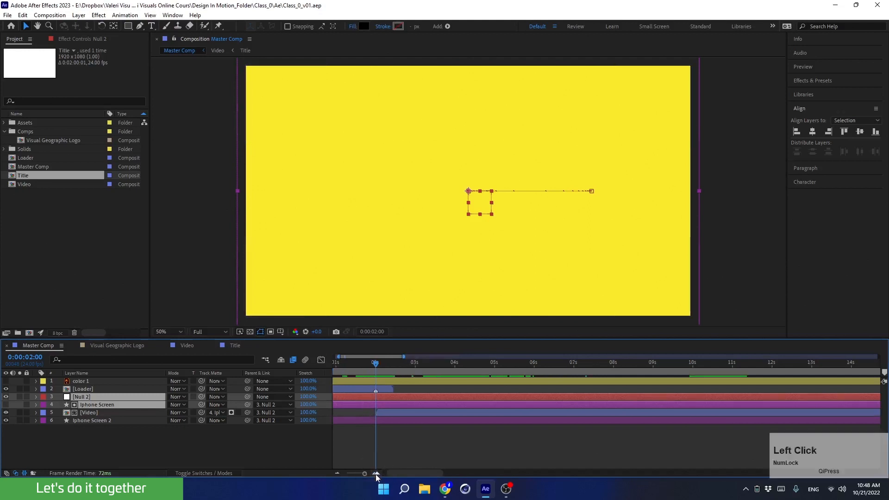
{"action": "left_click_drag", "start_coordinate": [380, 456], "coordinate": [477, 462]}
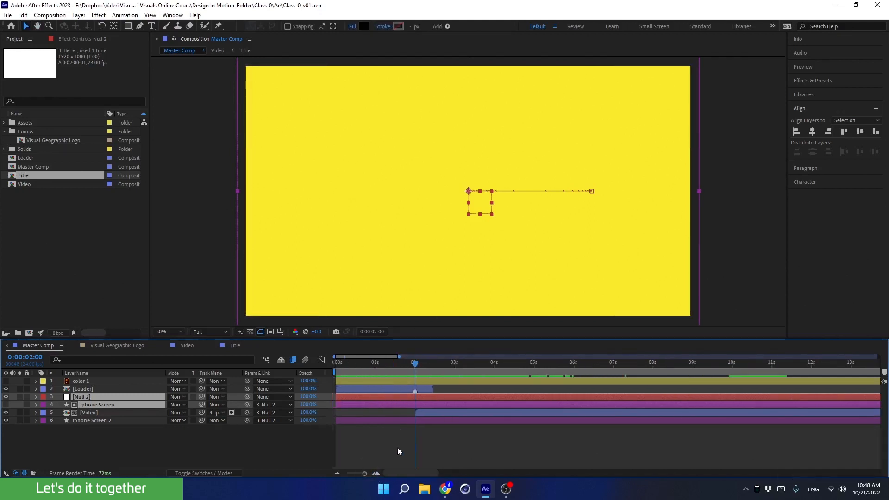
{"action": "key", "text": "alt+bracketleft"}
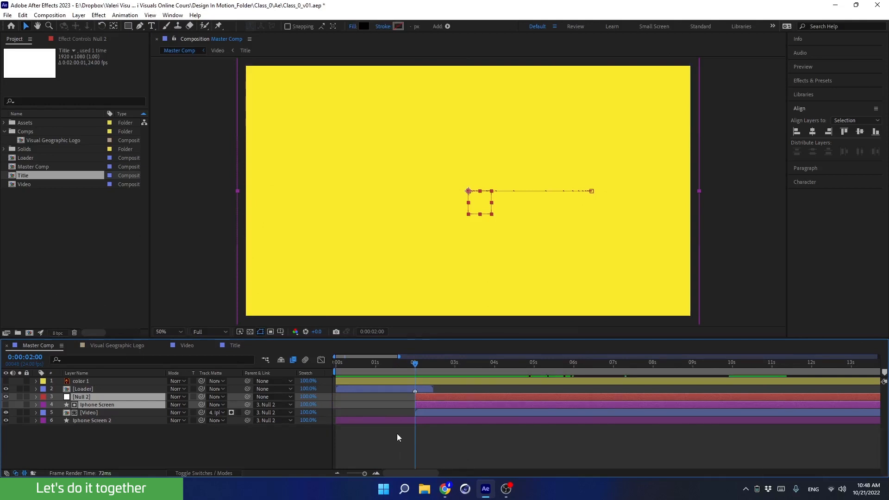
{"action": "left_click", "coordinate": [390, 419]}
{"action": "key", "text": "alt+bracketleft"}
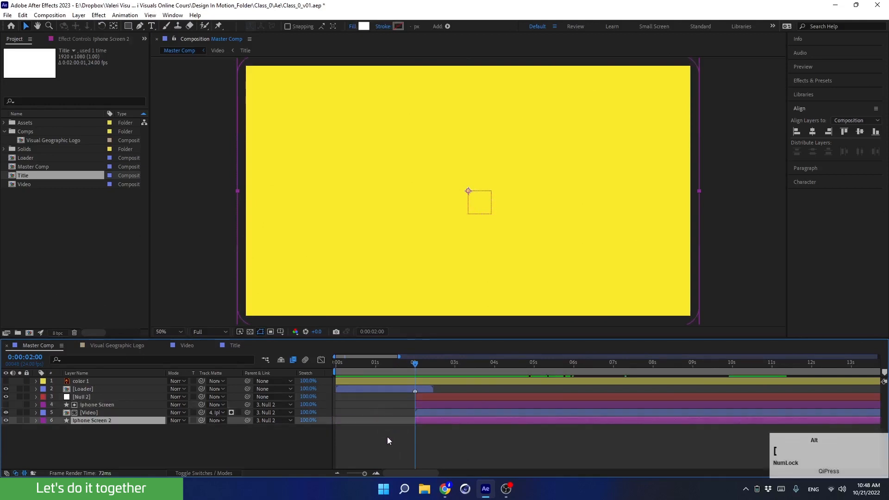
- Pre-compose Null 2, both Iphone Screen layers and Video as Scene_1, moving all attributes and matching the duration to the layers' time span
{"action": "left_click", "coordinate": [337, 472]}
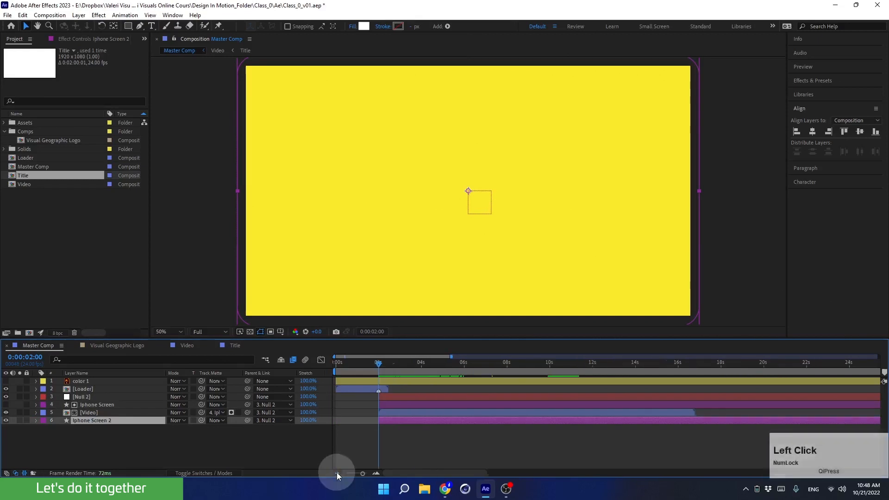
{"action": "left_click", "coordinate": [337, 473]}
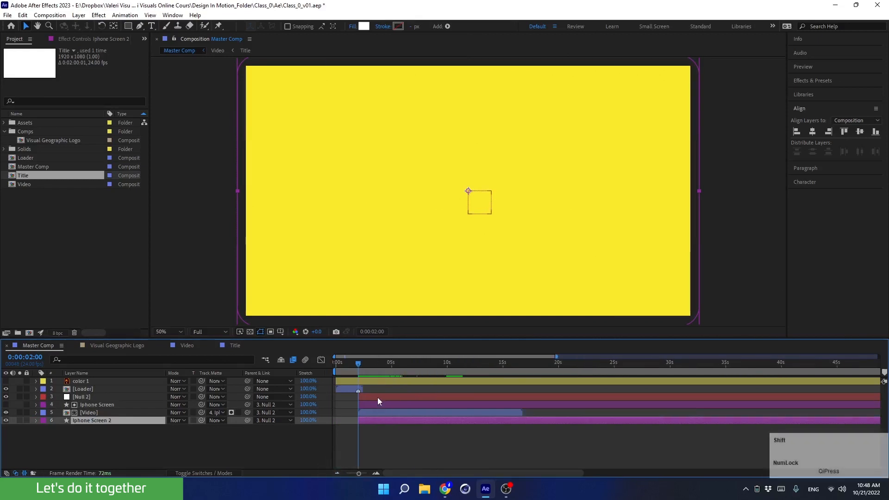
{"action": "left_click", "coordinate": [371, 397]}
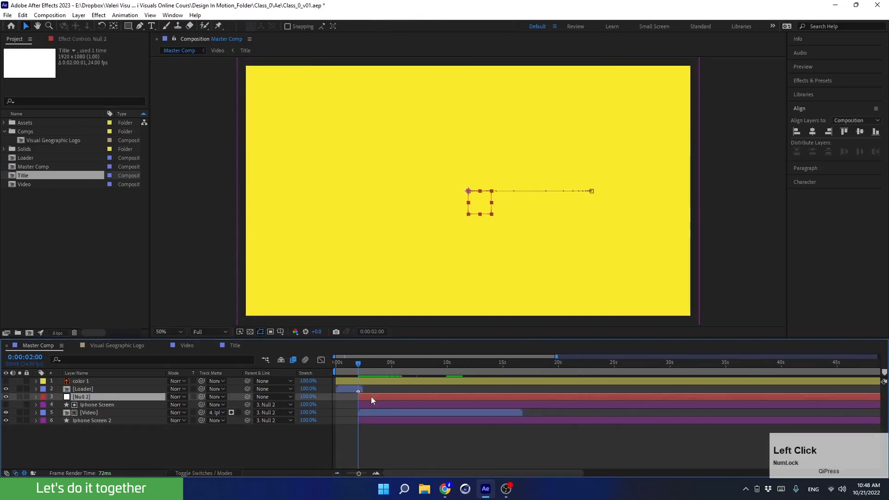
{"action": "left_click", "coordinate": [371, 421], "text": "shift"}
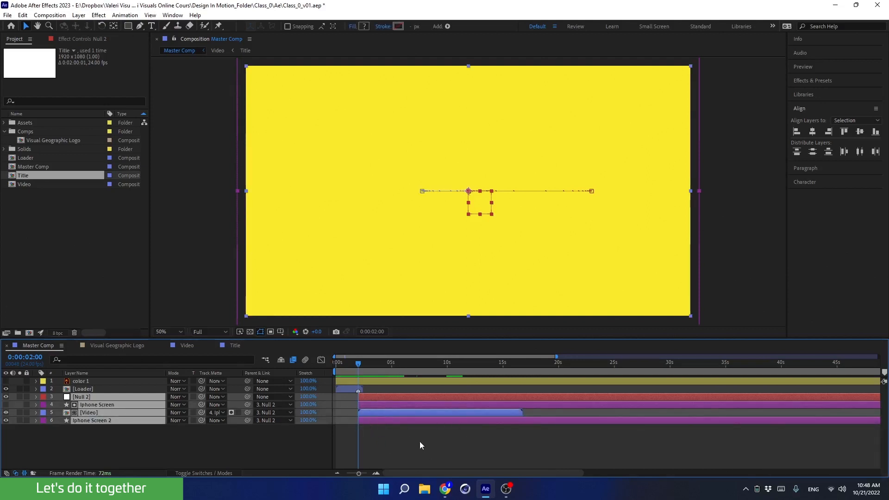
{"action": "key", "text": "ctrl+shift+c"}
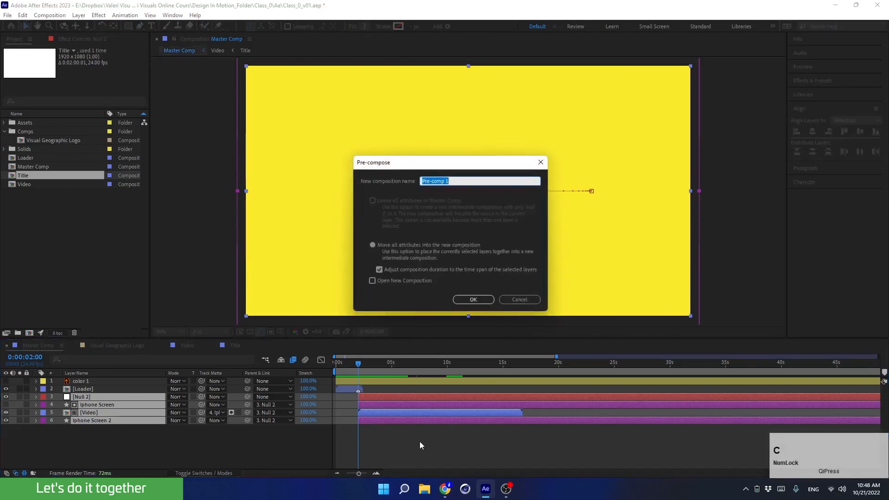
{"action": "type", "text": "S"}
{"action": "key", "text": "Caps_Lock"}
{"action": "type", "text": "cene"}
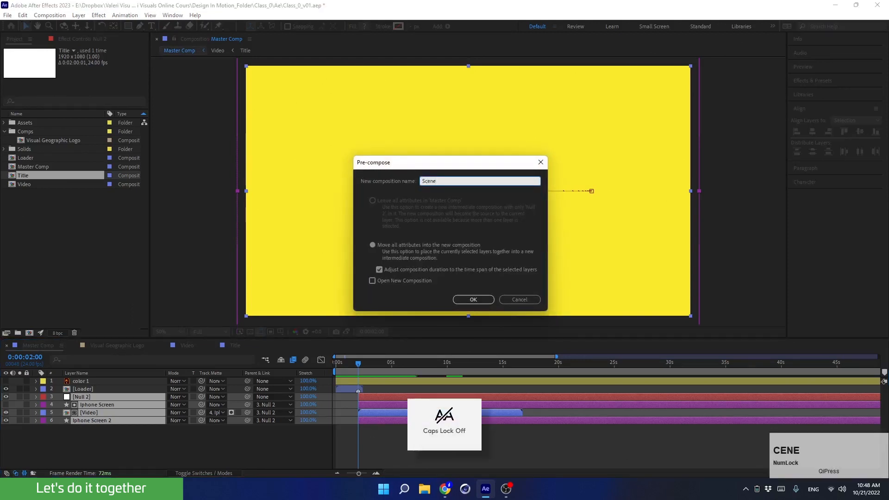
{"action": "type", "text": "_1"}
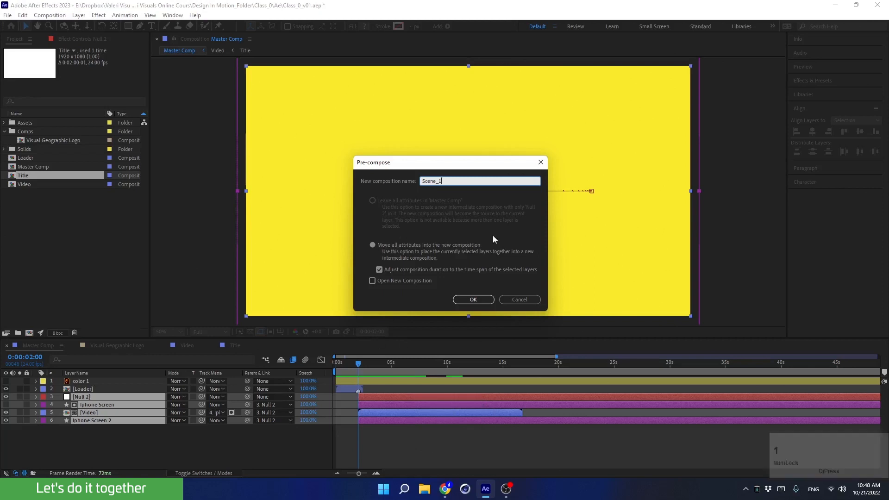
{"action": "left_click", "coordinate": [470, 300]}
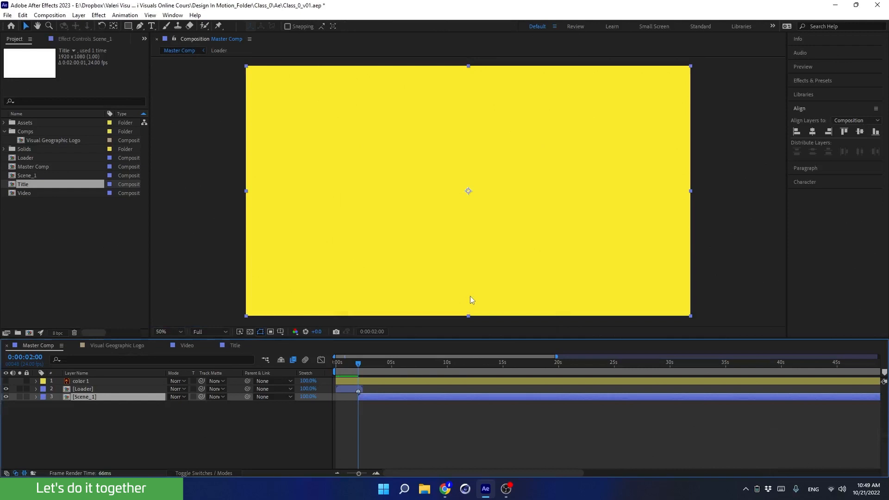
- Inspect the layers inside the Scene_1 composition and return to Master Comp
{"action": "double_click", "coordinate": [368, 398]}
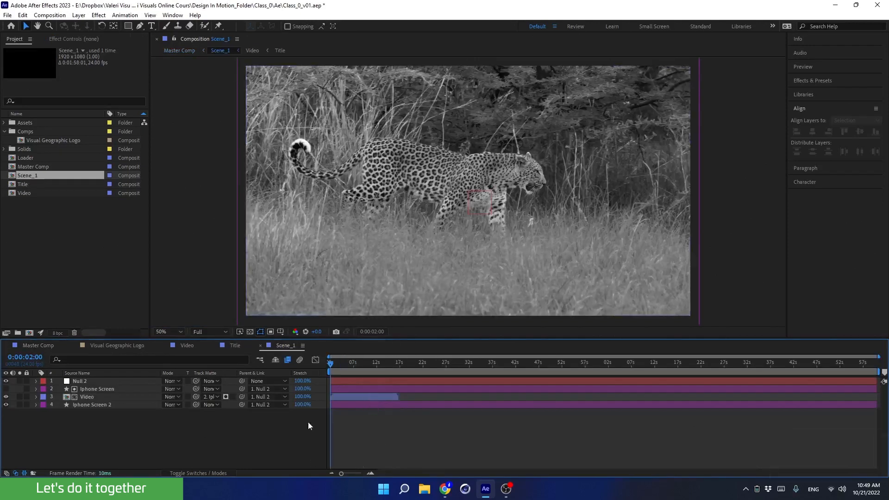
{"action": "left_click", "coordinate": [375, 344]}
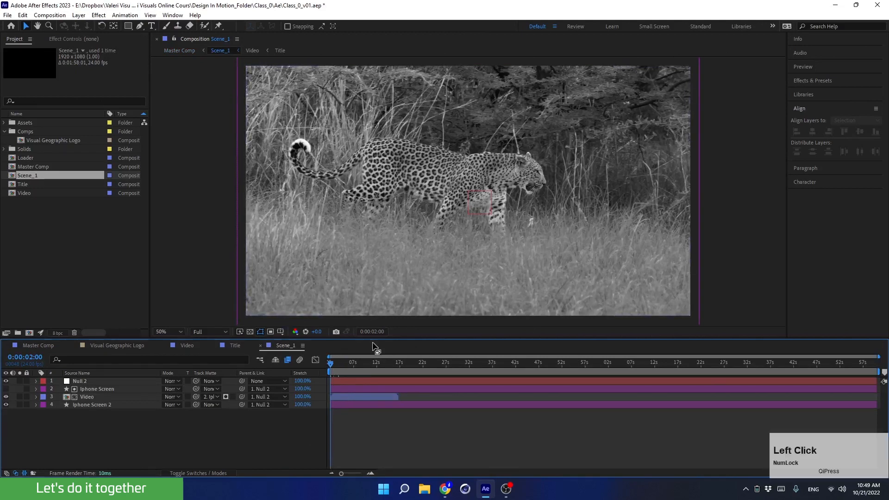
{"action": "left_click", "coordinate": [51, 345]}
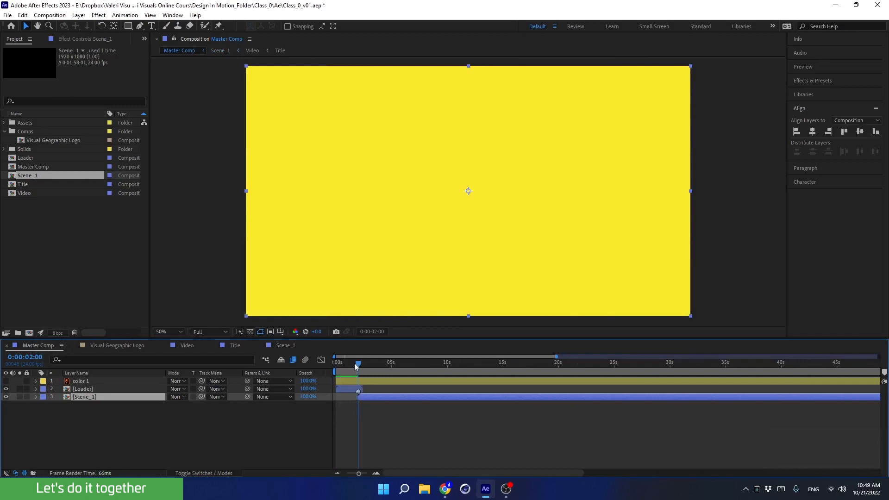
- Open Scene_1 and set its composition start timecode to 0:00:00:00
{"action": "double_click", "coordinate": [365, 396]}
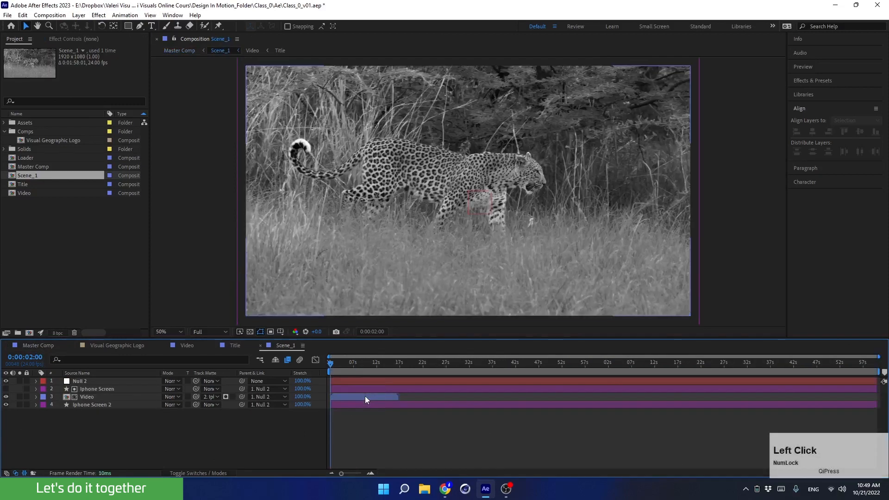
{"action": "left_click", "coordinate": [254, 427]}
{"action": "key", "text": "ctrl+k"}
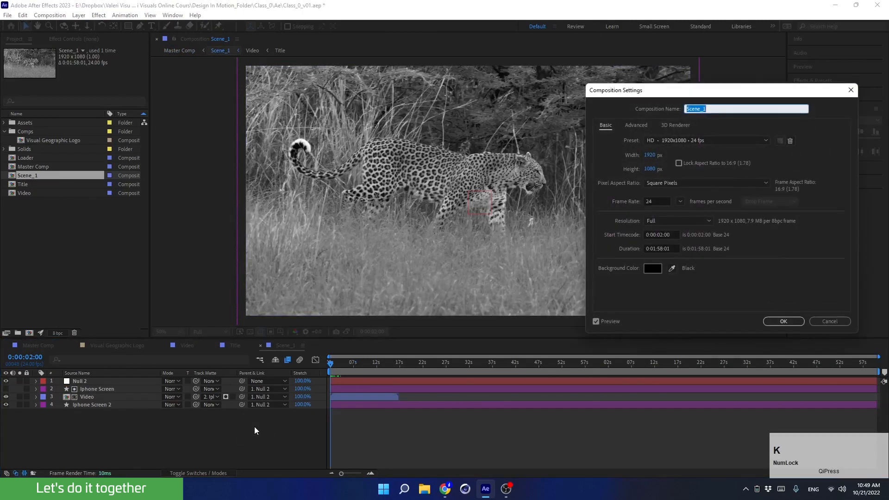
{"action": "left_click_drag", "start_coordinate": [639, 91], "coordinate": [521, 115]}
{"action": "left_click", "coordinate": [544, 260]}
{"action": "key", "text": "BackSpace"}
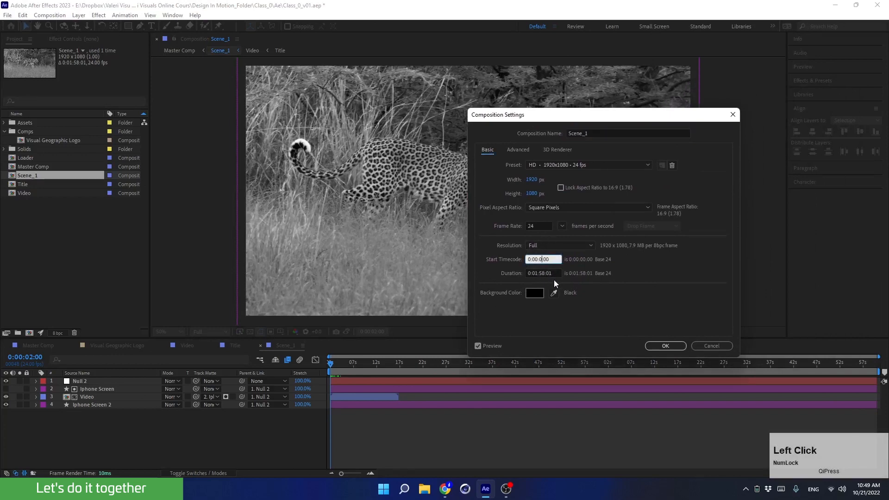
{"action": "type", "text": "0"}
{"action": "key", "text": "Return"}
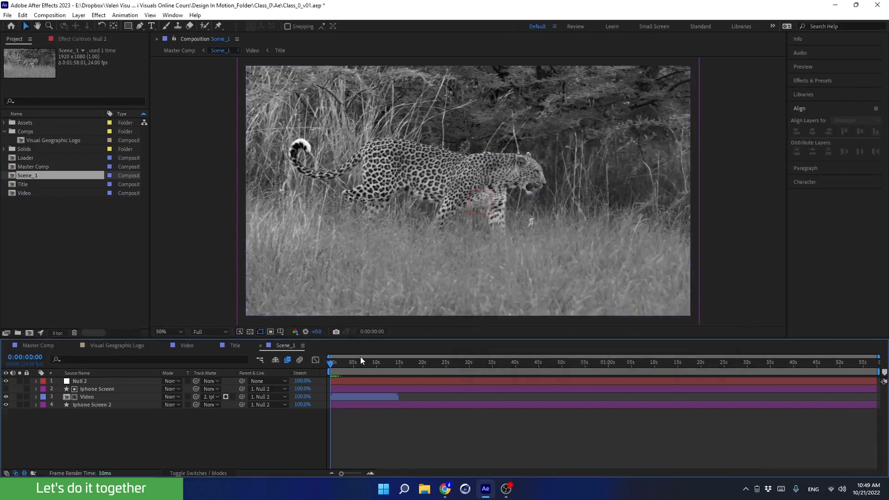
- End Scene_1's work area at 0:00:14:18, at the end of the Video layer
{"action": "left_click_drag", "start_coordinate": [335, 367], "coordinate": [313, 363]}
{"action": "left_click_drag", "start_coordinate": [361, 364], "coordinate": [398, 371]}
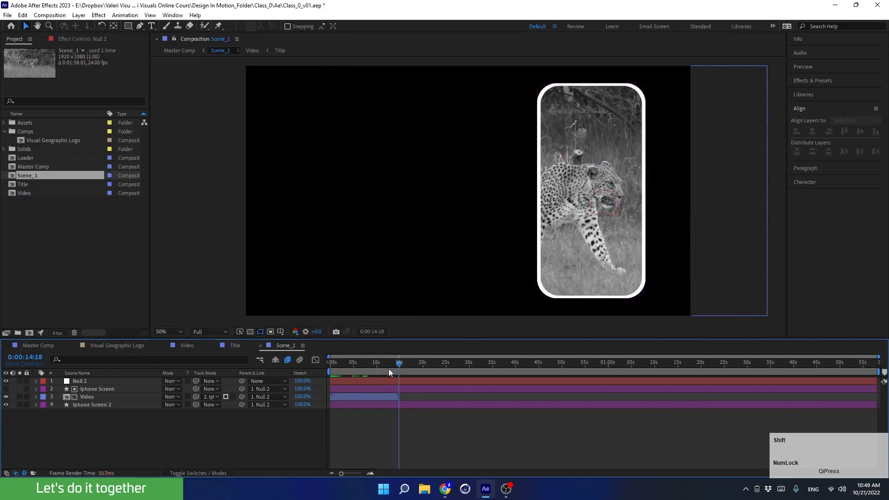
{"action": "left_click", "coordinate": [377, 397]}
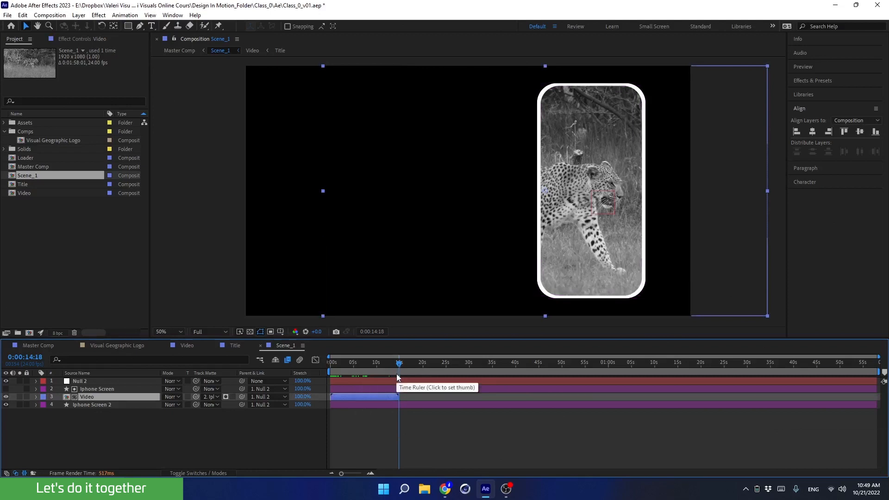
{"action": "key", "text": "n"}
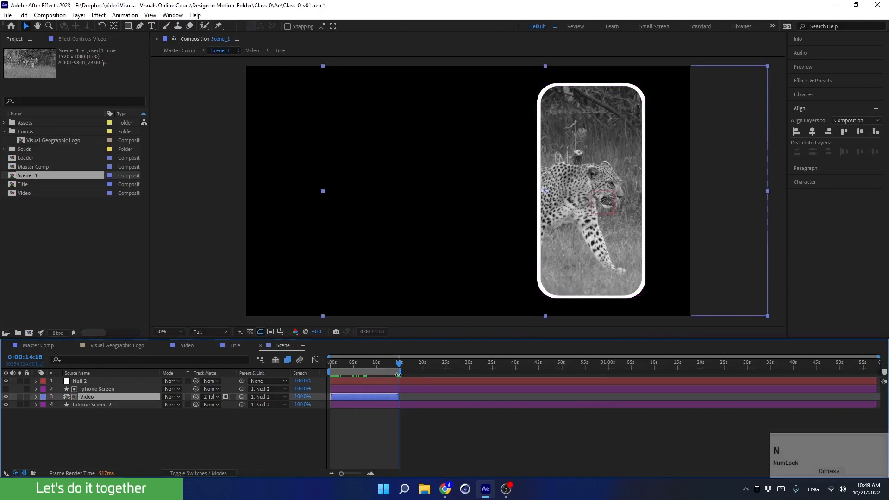
- Trim the Scene_1 composition to its work area and return the playhead to 0:00:00:00
{"action": "right_click", "coordinate": [383, 373]}
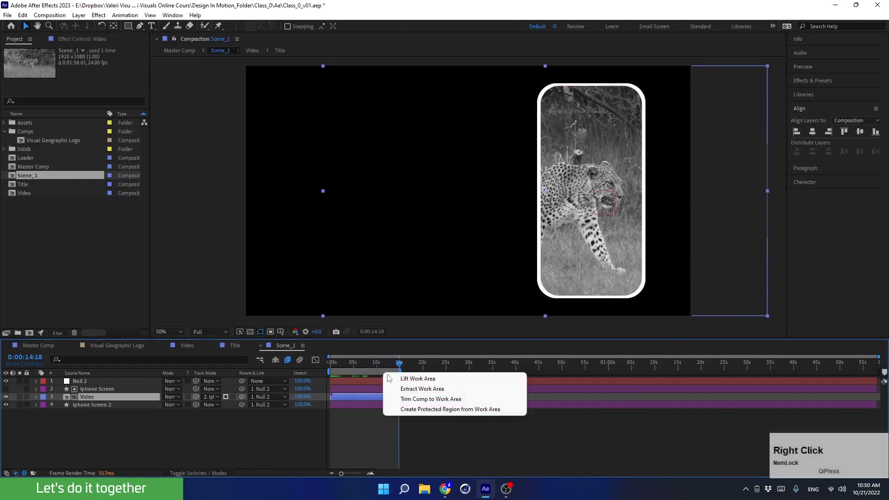
{"action": "left_click", "coordinate": [406, 397]}
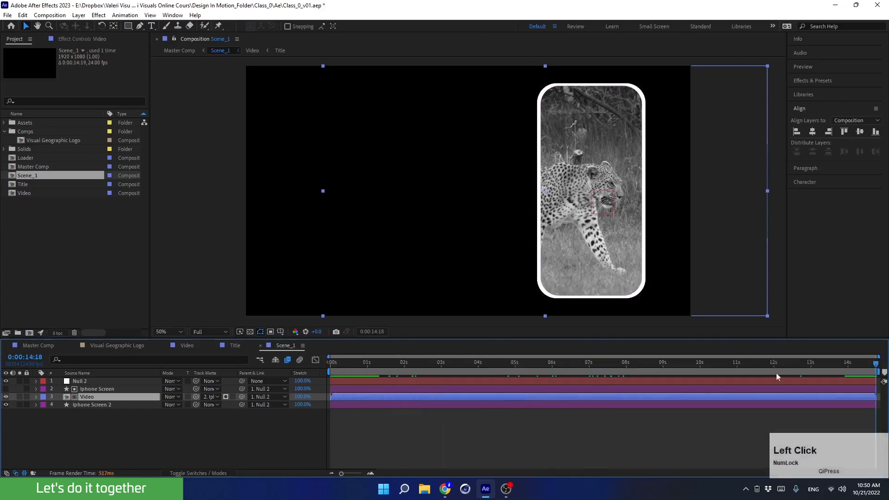
{"action": "left_click_drag", "start_coordinate": [818, 362], "coordinate": [296, 369]}
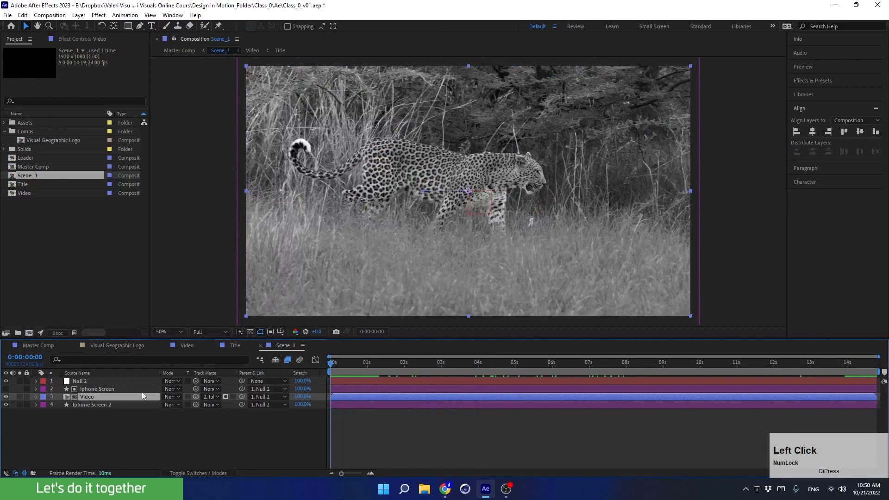
- Close the open Scene_1, Title, Video and Visual Geographic Logo timelines, leaving only Master Comp open
{"action": "left_click", "coordinate": [261, 346]}
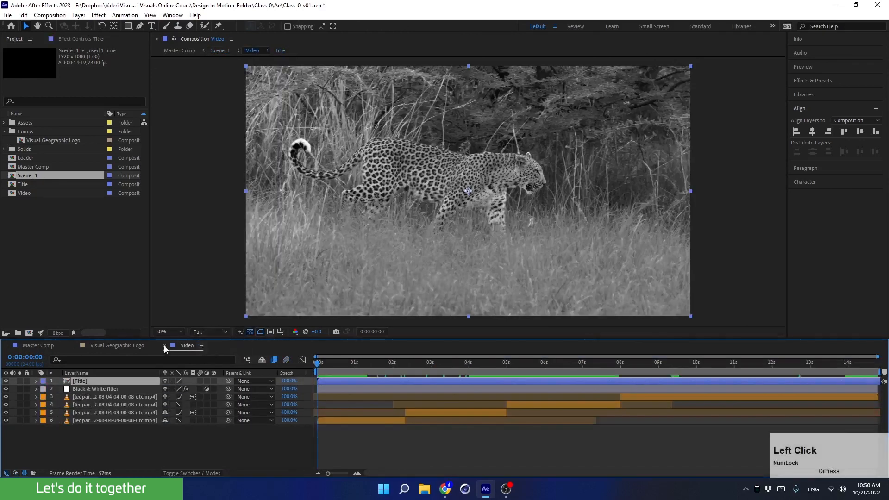
{"action": "left_click", "coordinate": [164, 345]}
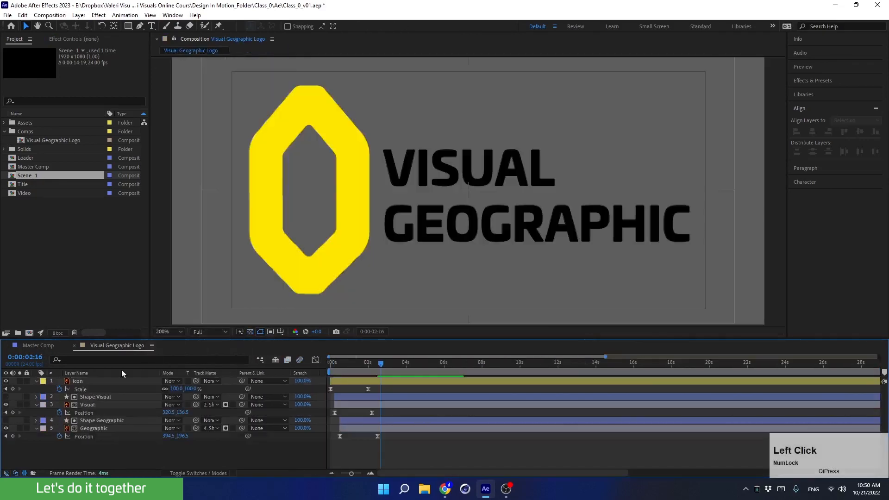
{"action": "left_click", "coordinate": [76, 346]}
{"action": "left_click", "coordinate": [129, 433]}
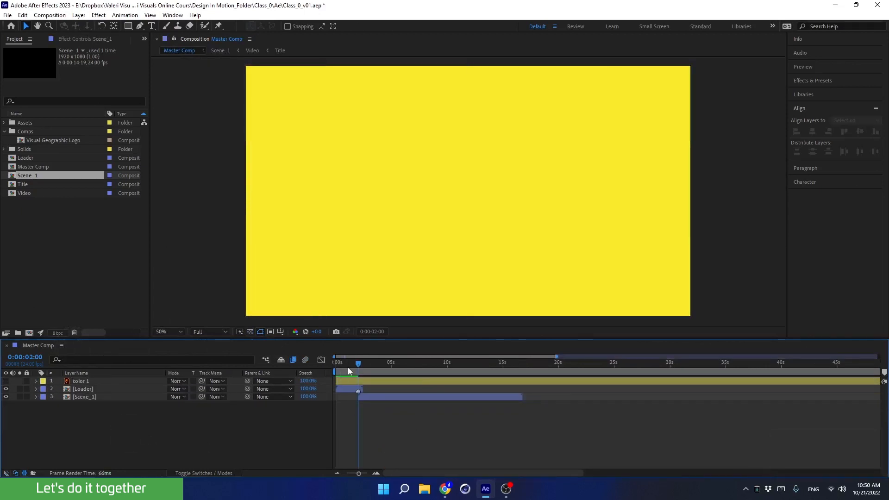
- Play Master Comp from the start and examine the phone scene's background against the transparency grid
{"action": "left_click_drag", "start_coordinate": [348, 368], "coordinate": [313, 368]}
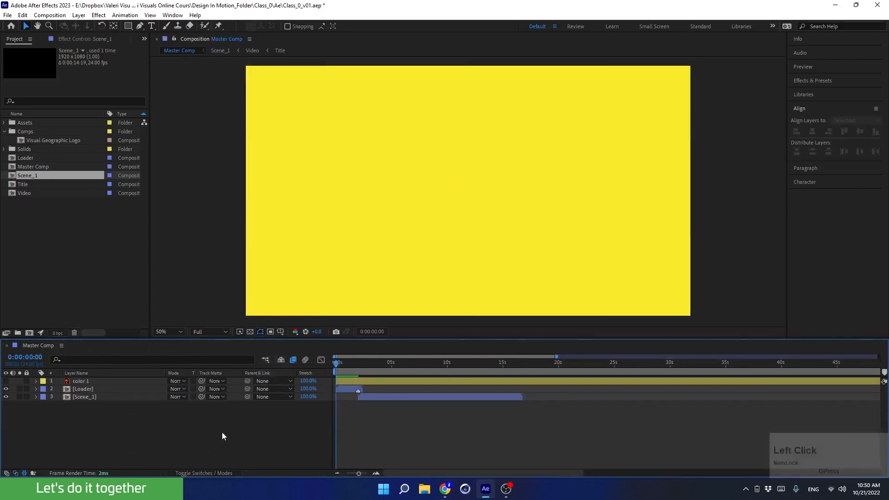
{"action": "key", "text": "space"}
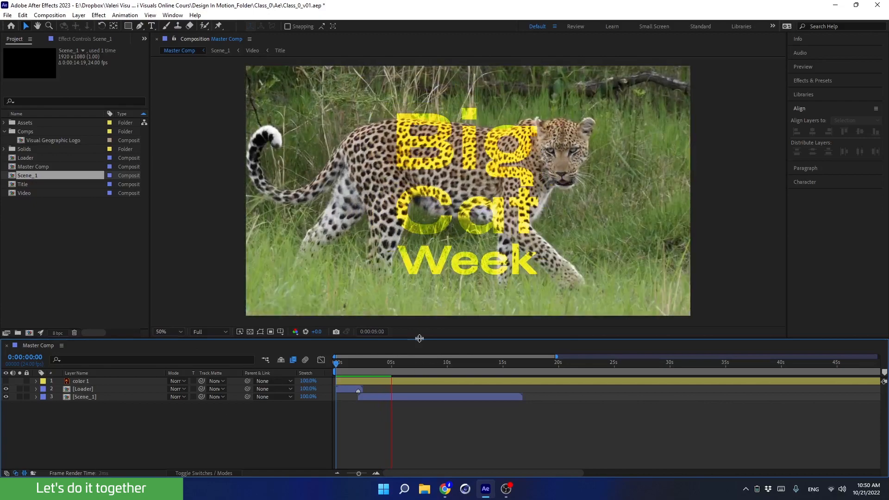
{"action": "left_click_drag", "start_coordinate": [419, 340], "coordinate": [418, 370]}
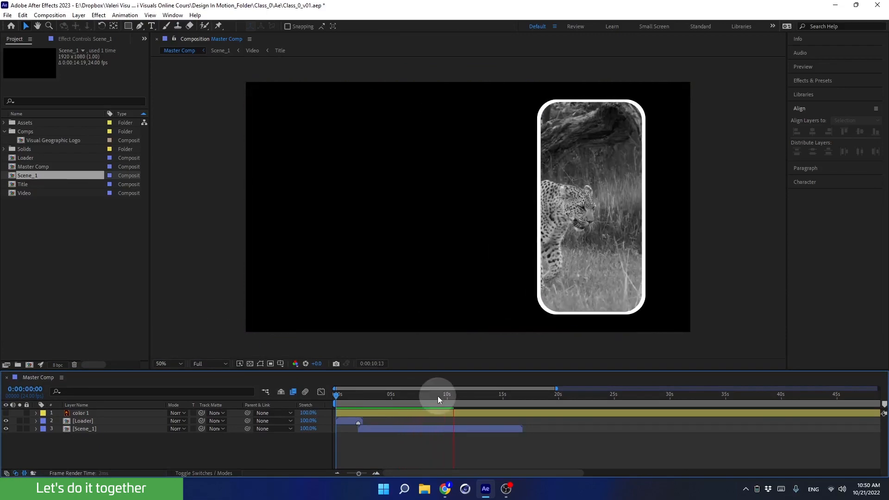
{"action": "left_click_drag", "start_coordinate": [437, 396], "coordinate": [344, 412]}
{"action": "key", "text": "space"}
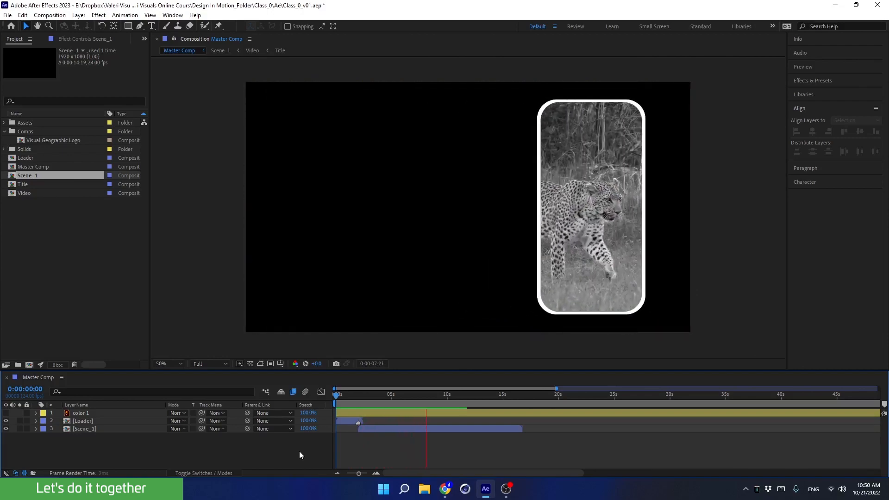
{"action": "key", "text": "space"}
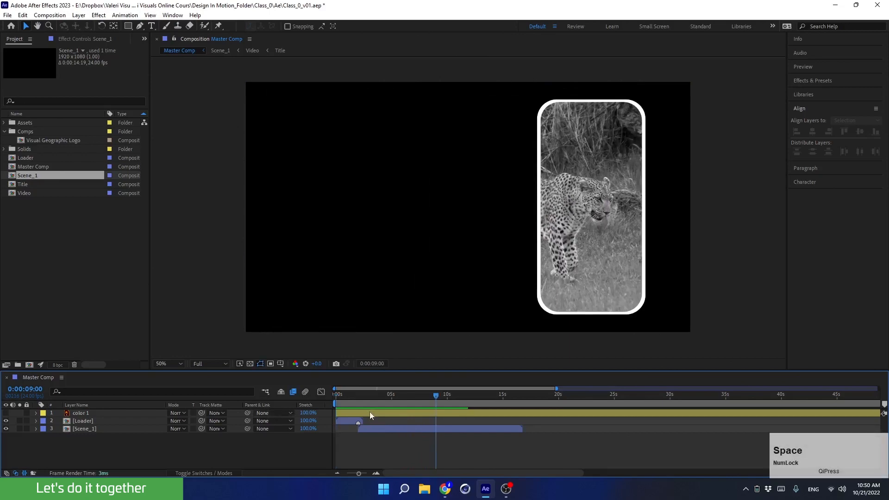
{"action": "left_click_drag", "start_coordinate": [426, 394], "coordinate": [419, 393]}
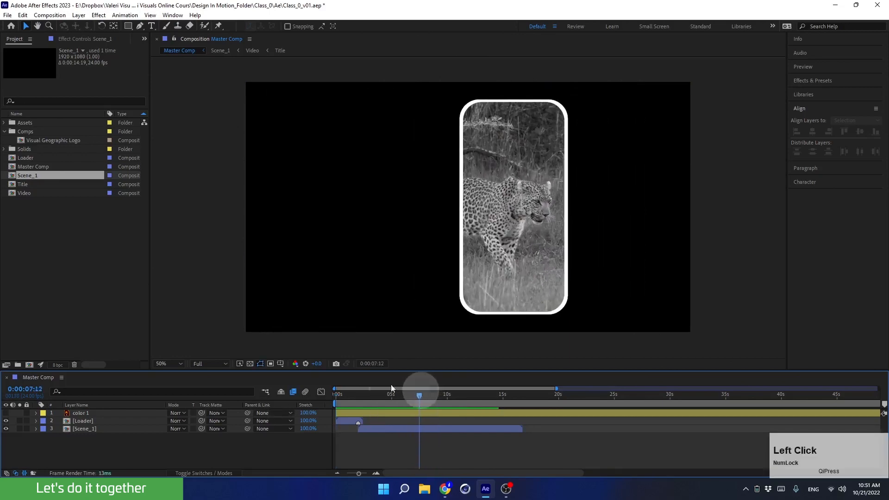
{"action": "left_click", "coordinate": [251, 364]}
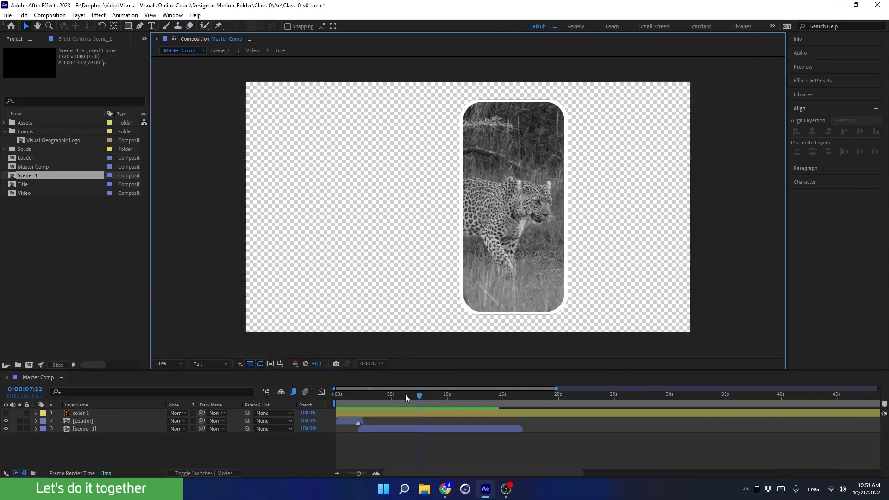
{"action": "left_click_drag", "start_coordinate": [405, 393], "coordinate": [426, 395]}
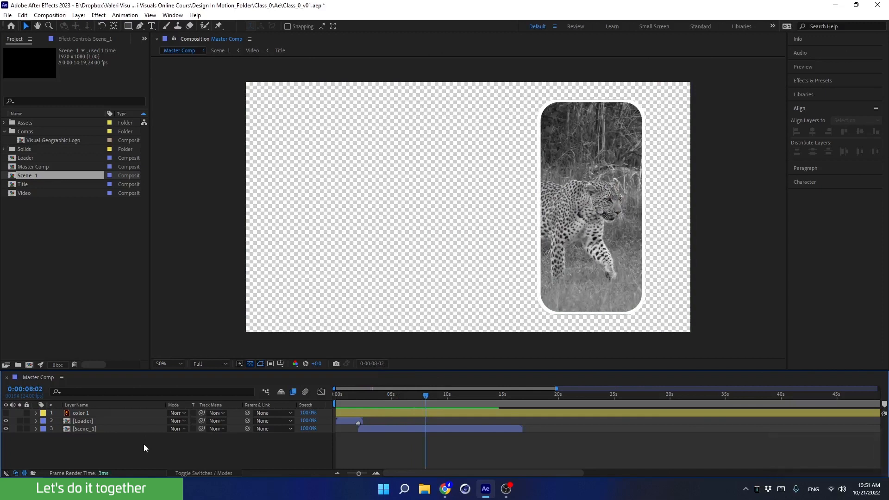
- Add a white 1920 x 1080 px solid named Bg White to Master Comp and place it beneath Scene_1
{"action": "key", "text": "ctrl+y"}
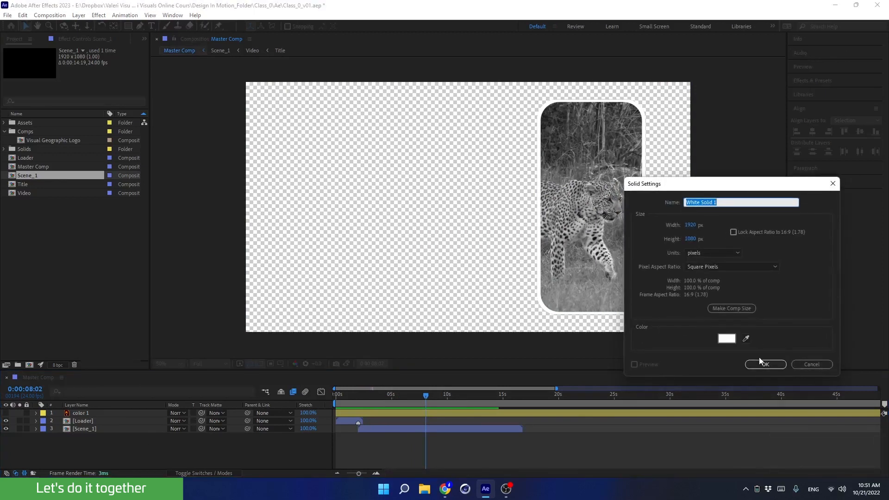
{"action": "left_click", "coordinate": [726, 339]}
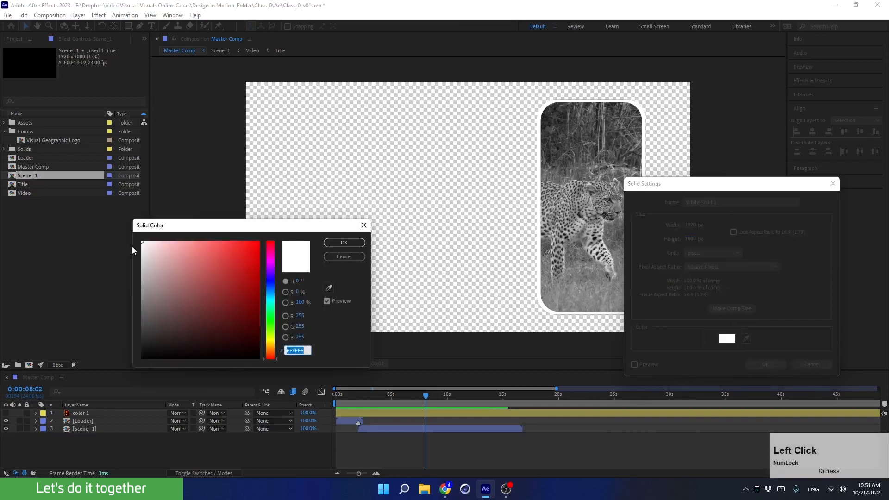
{"action": "left_click_drag", "start_coordinate": [132, 228], "coordinate": [132, 227]}
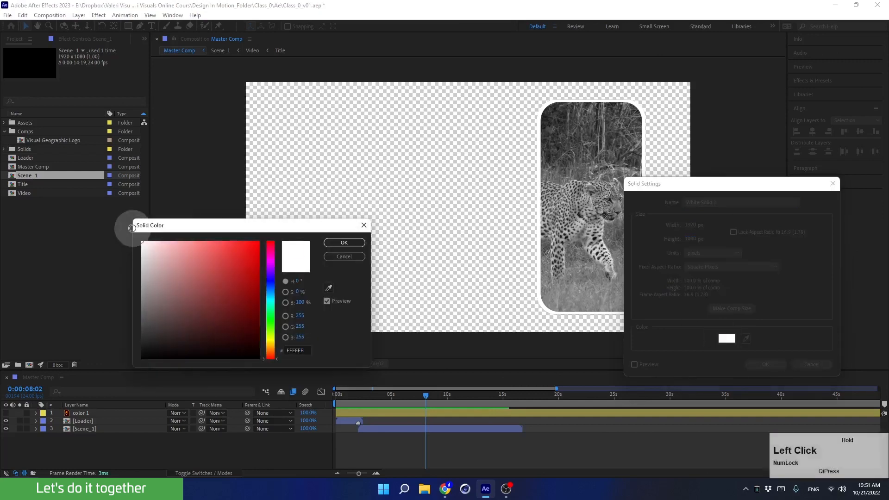
{"action": "left_click", "coordinate": [346, 244]}
{"action": "left_click", "coordinate": [735, 202]}
{"action": "type", "text": "Bg White"}
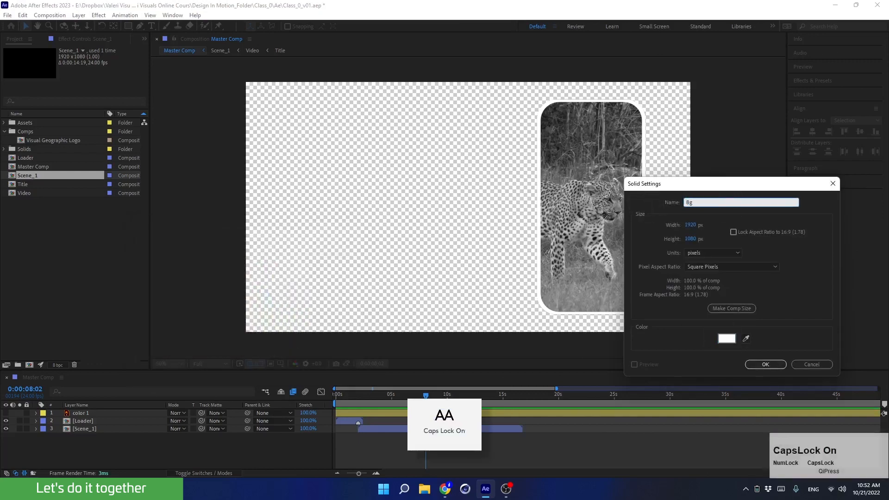
{"action": "left_click", "coordinate": [764, 365]}
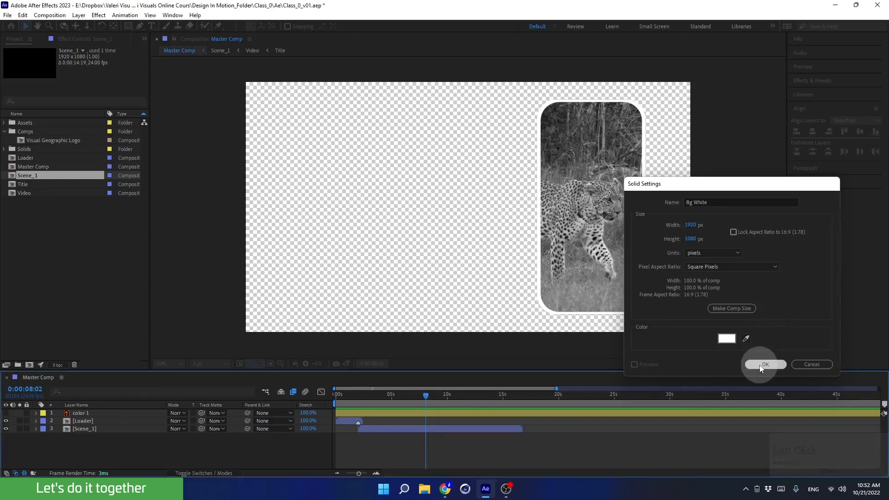
{"action": "left_click_drag", "start_coordinate": [82, 413], "coordinate": [85, 443]}
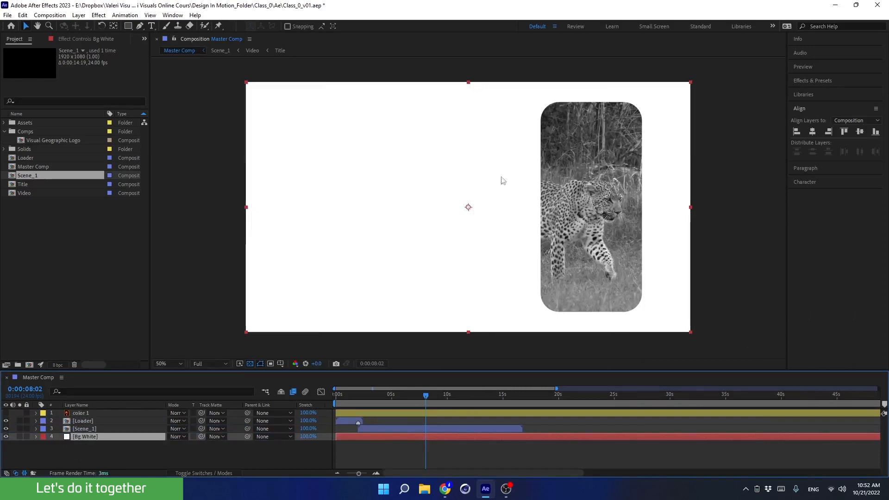
- Apply the Drop Shadow effect to the Scene_1 layer in Master Comp
{"action": "mouse_move", "coordinate": [412, 393]}
{"action": "left_mouse_down"}
{"action": "mouse_move", "coordinate": [402, 395]}
{"action": "mouse_move", "coordinate": [428, 399]}
{"action": "left_mouse_up"}
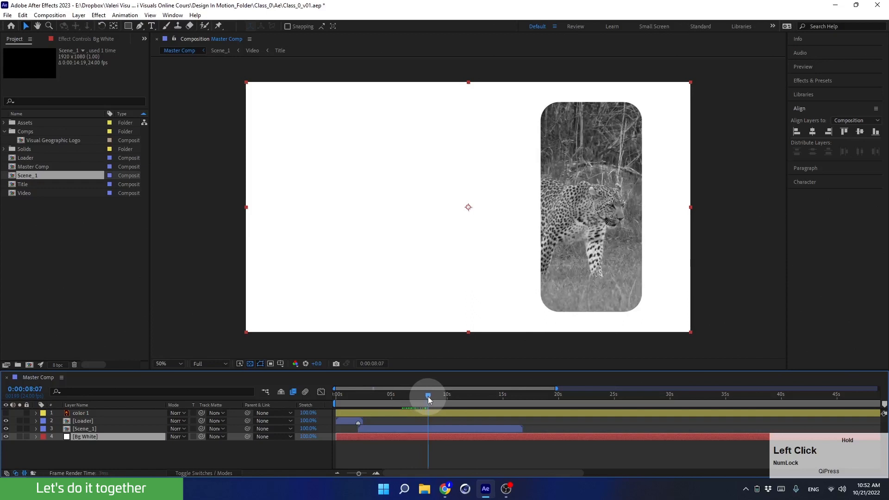
{"action": "left_click", "coordinate": [439, 428]}
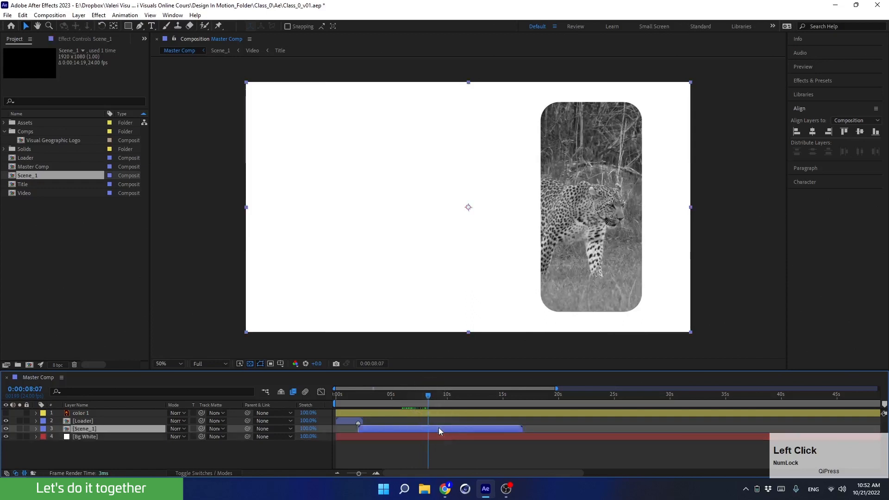
{"action": "left_click", "coordinate": [801, 81]}
{"action": "left_click", "coordinate": [807, 92]}
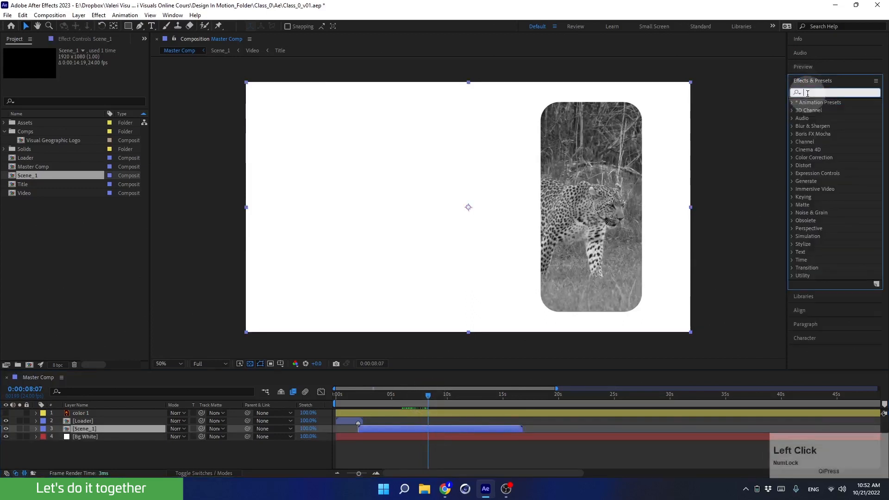
{"action": "type", "text": "drop"}
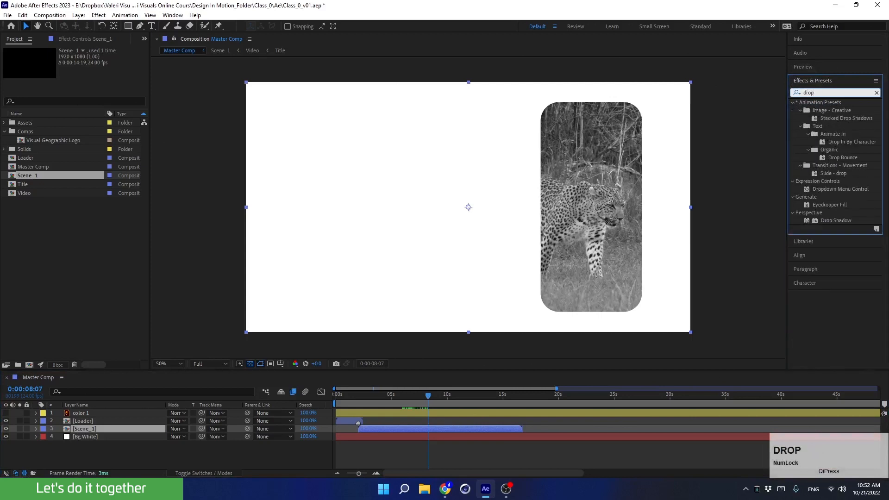
{"action": "left_click_drag", "start_coordinate": [829, 222], "coordinate": [455, 430]}
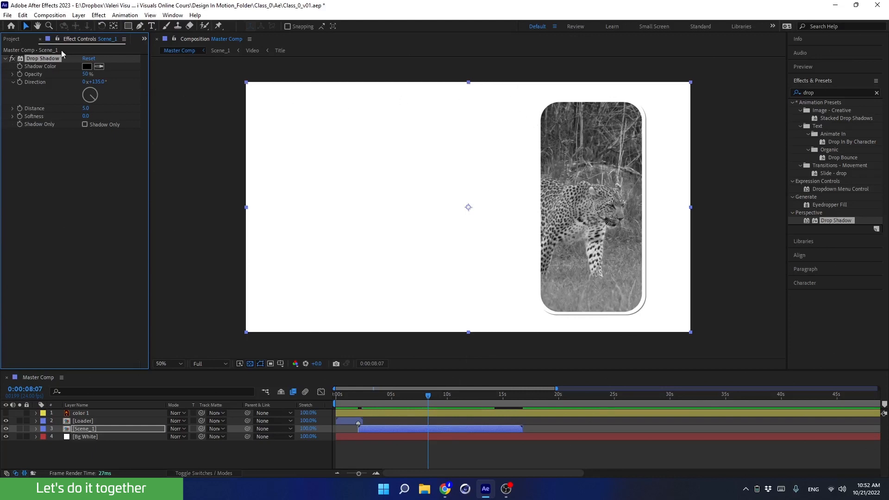
- Set Scene_1's drop shadow to 100% opacity, distance 0 and softness 300
{"action": "left_click_drag", "start_coordinate": [88, 78], "coordinate": [229, 81]}
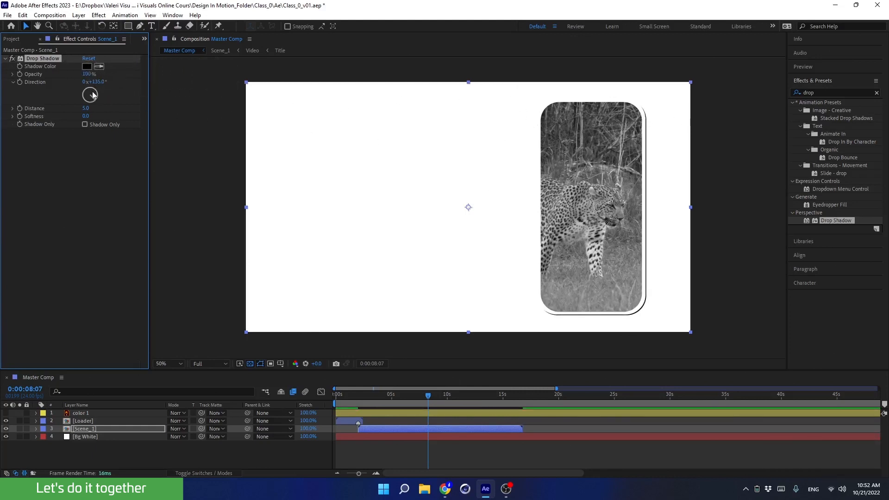
{"action": "mouse_move", "coordinate": [93, 102]}
{"action": "left_mouse_down"}
{"action": "mouse_move", "coordinate": [100, 84]}
{"action": "mouse_move", "coordinate": [57, 69]}
{"action": "mouse_move", "coordinate": [90, 74]}
{"action": "mouse_move", "coordinate": [106, 101]}
{"action": "mouse_move", "coordinate": [96, 97]}
{"action": "left_mouse_up"}
{"action": "key", "text": "ctrl+z"}
{"action": "left_click_drag", "start_coordinate": [85, 111], "coordinate": [158, 135]}
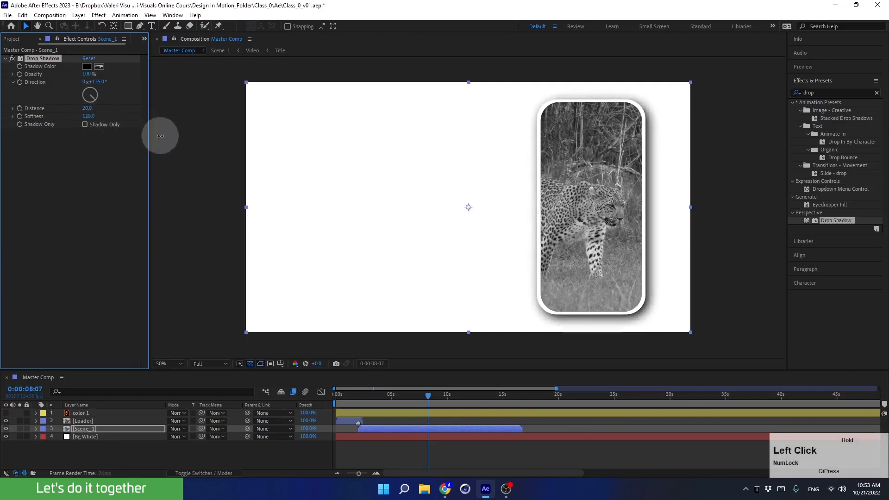
{"action": "left_click", "coordinate": [89, 116]}
{"action": "type", "text": "300"}
{"action": "key", "text": "Return"}
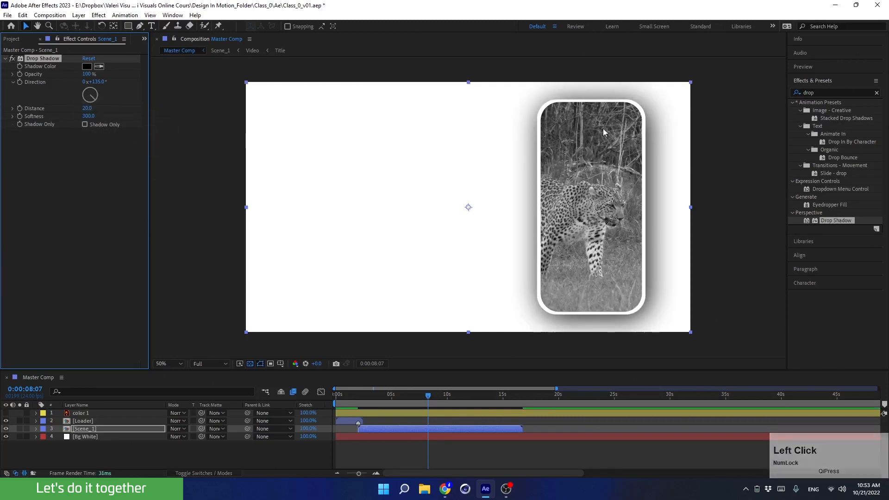
{"action": "left_click_drag", "start_coordinate": [87, 109], "coordinate": [61, 109]}
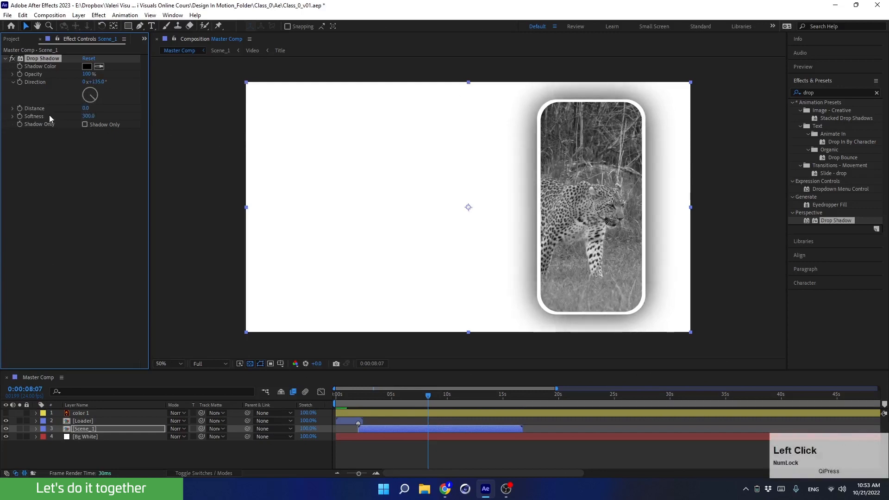
- Change Scene_1's shadow color to a muted blue-violet, about #9596CC, and deselect the layer
{"action": "left_click", "coordinate": [87, 67]}
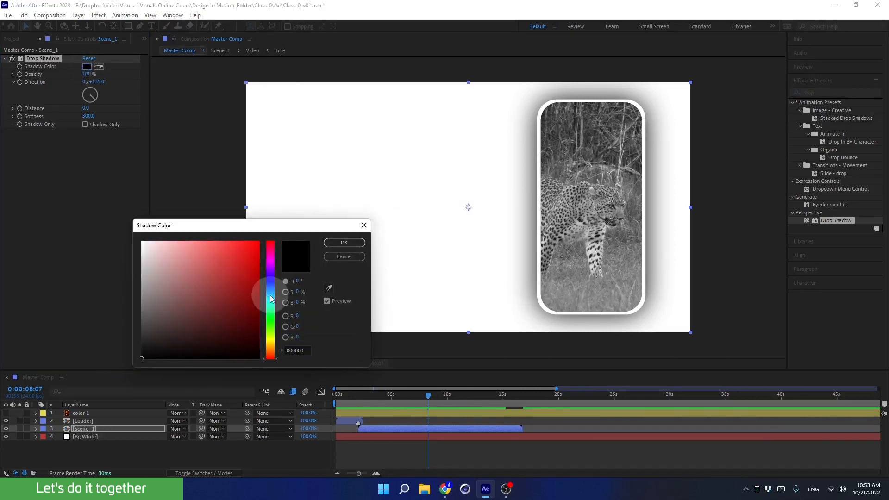
{"action": "left_click", "coordinate": [272, 281]}
{"action": "left_click", "coordinate": [154, 253]}
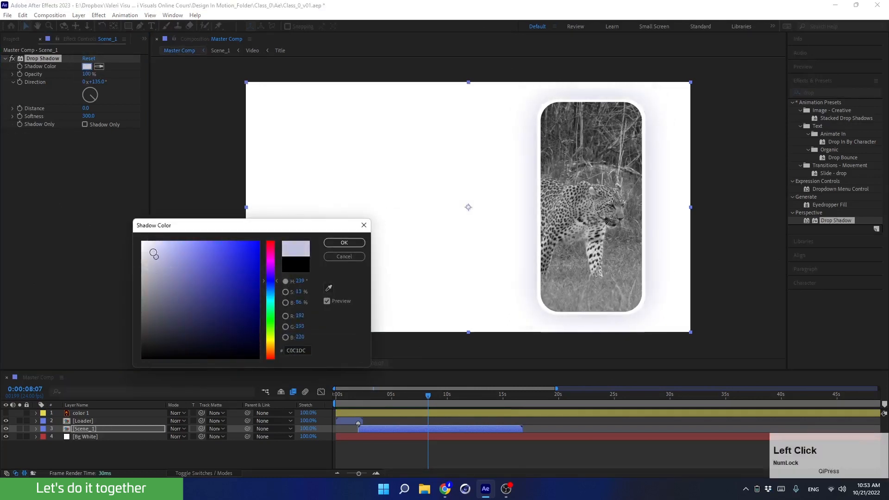
{"action": "left_click", "coordinate": [161, 269]}
{"action": "left_click_drag", "start_coordinate": [165, 274], "coordinate": [159, 270]}
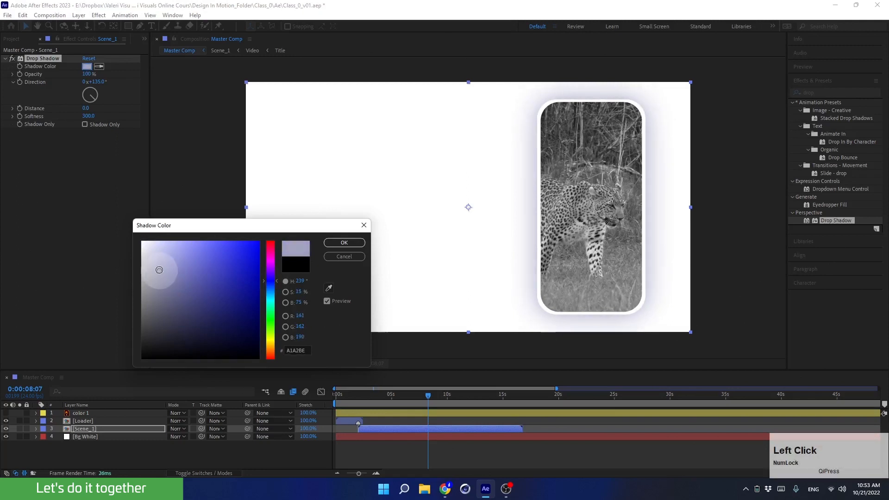
{"action": "left_click", "coordinate": [174, 269]}
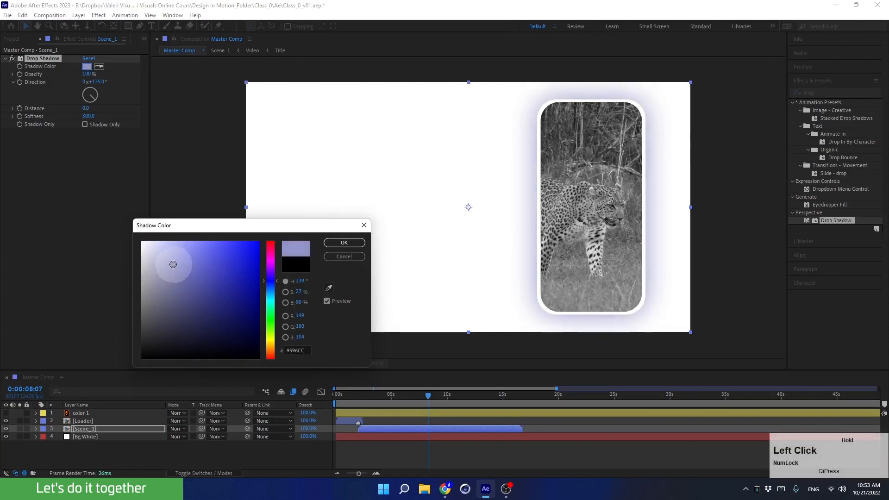
{"action": "left_click", "coordinate": [347, 244]}
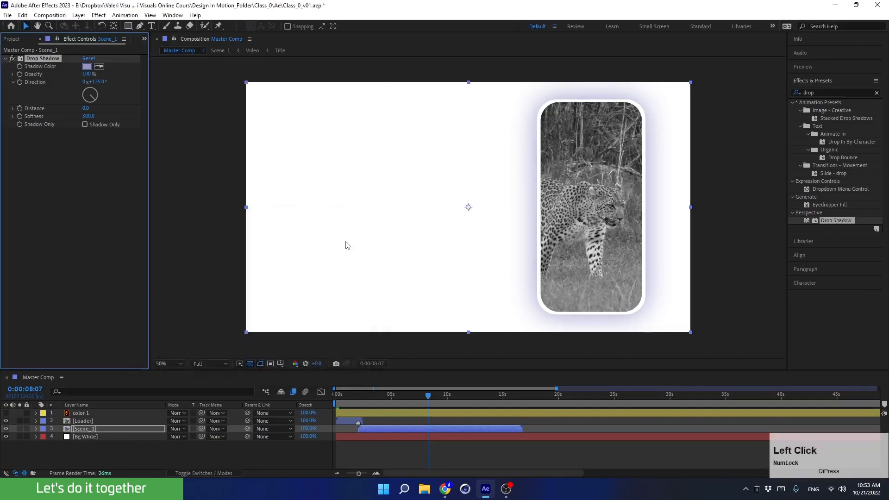
{"action": "left_click", "coordinate": [738, 230]}
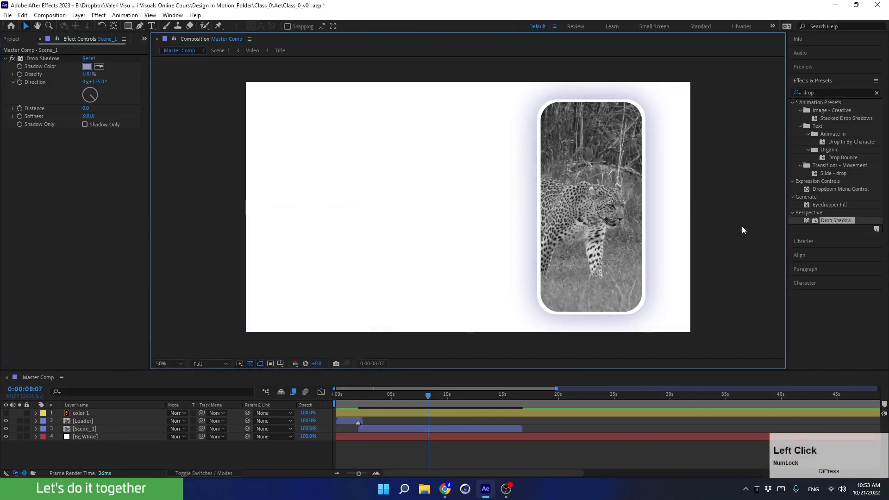
- Add the Visual Geographic Logo comp to Master Comp, placing it in the white area beside the phone
{"action": "mouse_move", "coordinate": [424, 392]}
{"action": "left_mouse_down"}
{"action": "mouse_move", "coordinate": [399, 399]}
{"action": "mouse_move", "coordinate": [429, 392]}
{"action": "left_mouse_up"}
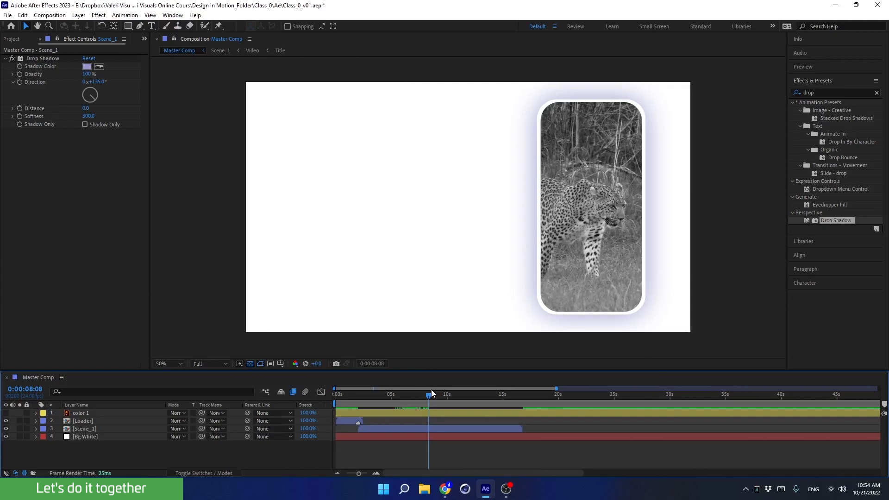
{"action": "left_click_drag", "start_coordinate": [432, 393], "coordinate": [421, 395]}
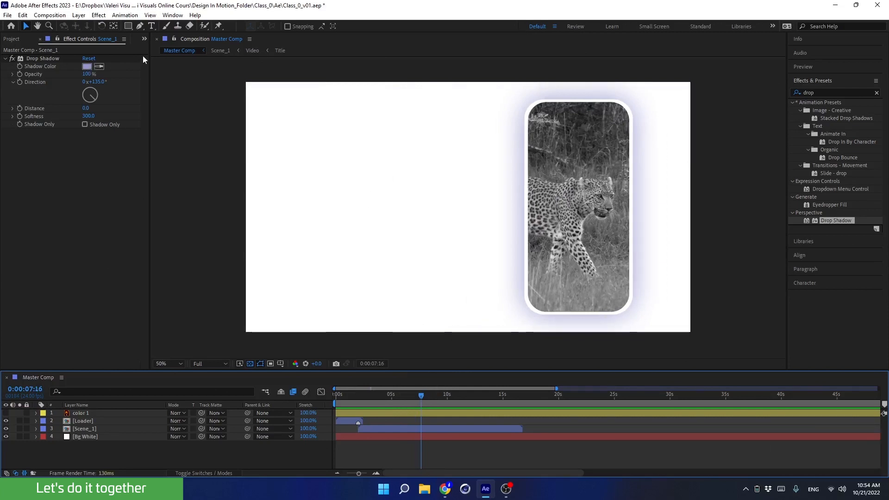
{"action": "left_click", "coordinate": [145, 39]}
{"action": "left_click", "coordinate": [154, 46]}
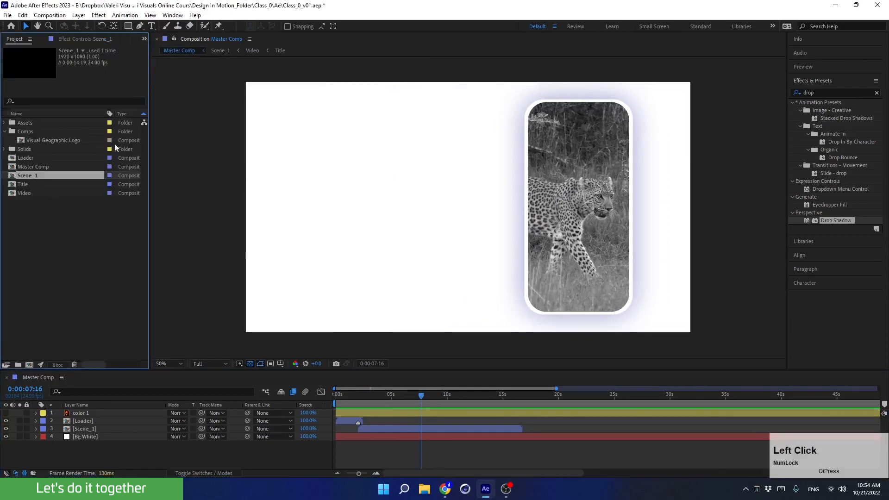
{"action": "left_click", "coordinate": [34, 141]}
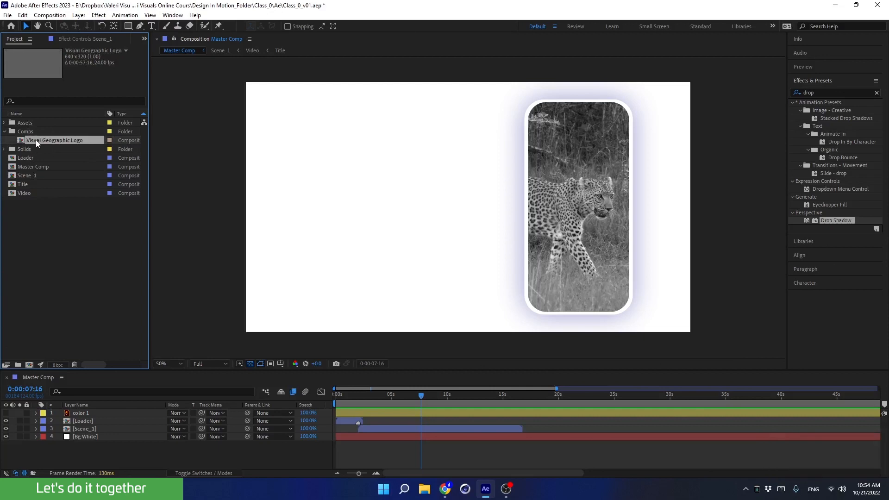
{"action": "left_click_drag", "start_coordinate": [36, 141], "coordinate": [364, 201]}
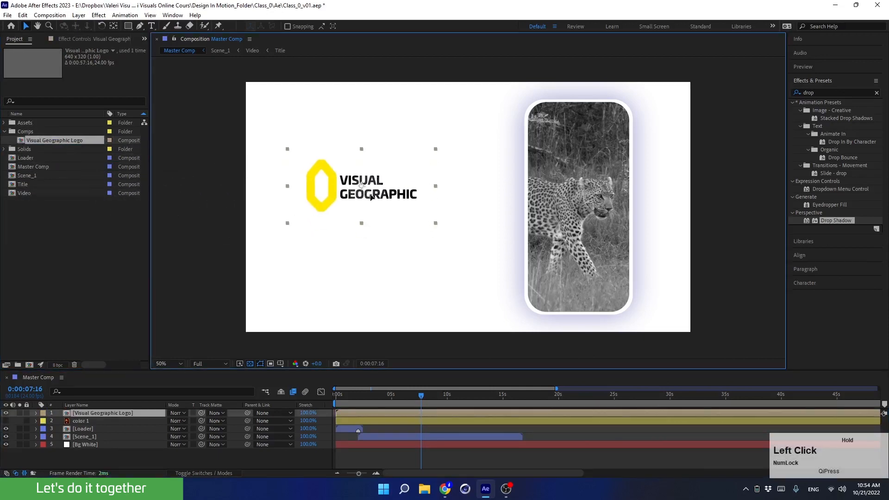
- Place the Visual Geographic Logo layer beneath Loader and start it at about 7 s, previewing its timing against the phone's slide
{"action": "left_click", "coordinate": [368, 411]}
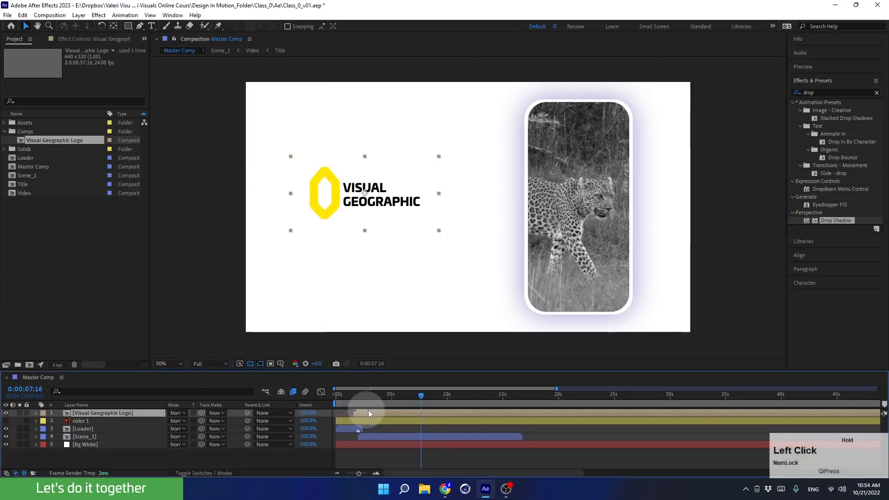
{"action": "left_click_drag", "start_coordinate": [412, 412], "coordinate": [427, 414]}
{"action": "left_click_drag", "start_coordinate": [94, 415], "coordinate": [88, 432]}
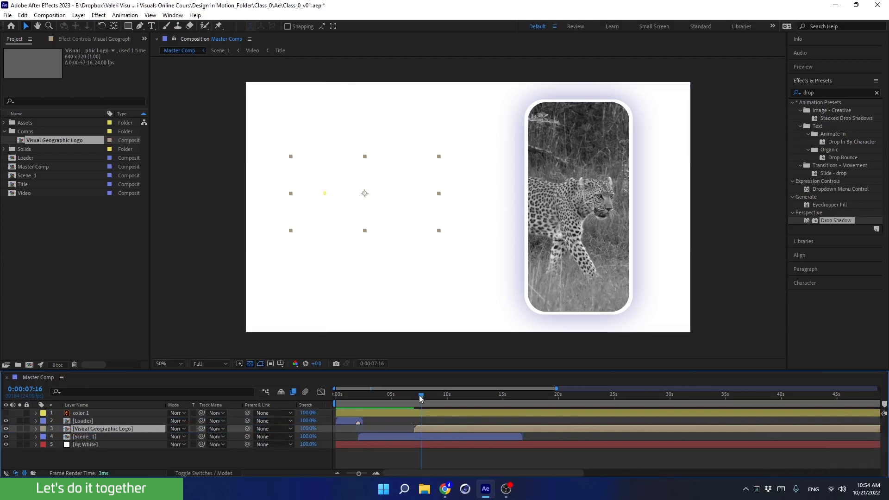
{"action": "left_click_drag", "start_coordinate": [414, 401], "coordinate": [424, 430]}
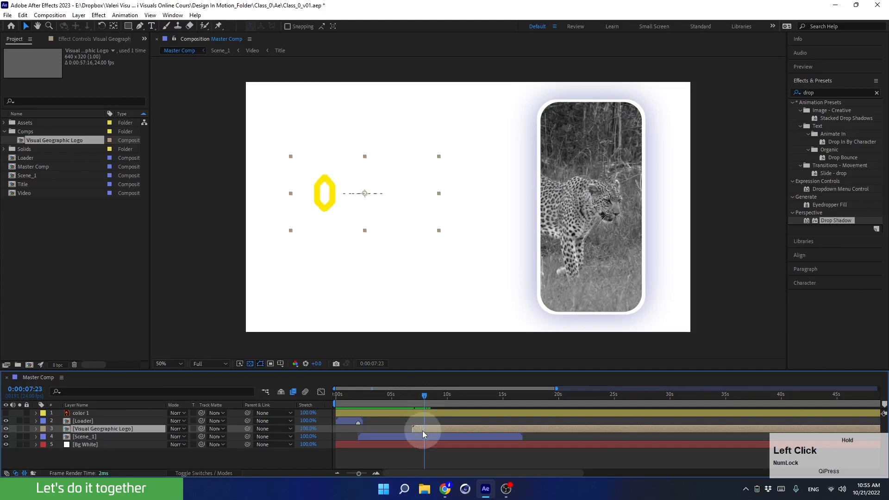
{"action": "left_click", "coordinate": [400, 402]}
{"action": "key", "text": "space"}
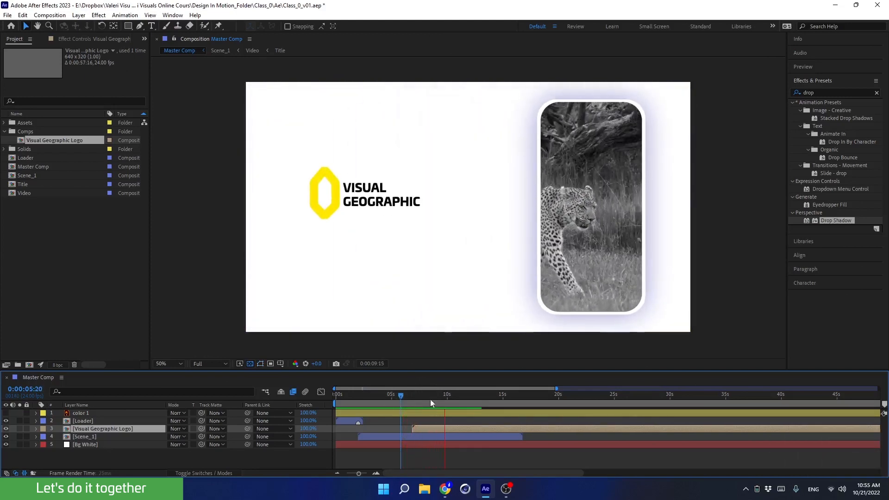
{"action": "left_click", "coordinate": [406, 401]}
{"action": "key", "text": "space"}
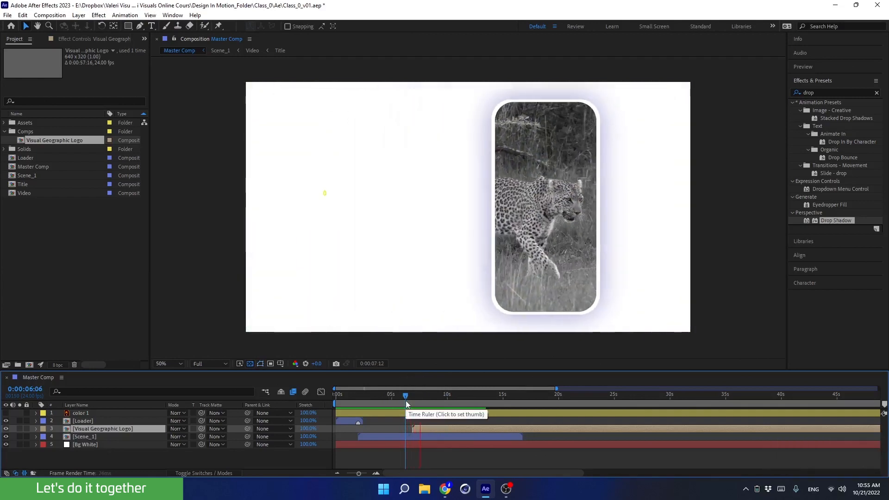
{"action": "key", "text": "space"}
- Center the logo vertically in the composition, shift it outward until its icon meets the title-safe margin, and preview the animation
{"action": "left_click", "coordinate": [335, 203]}
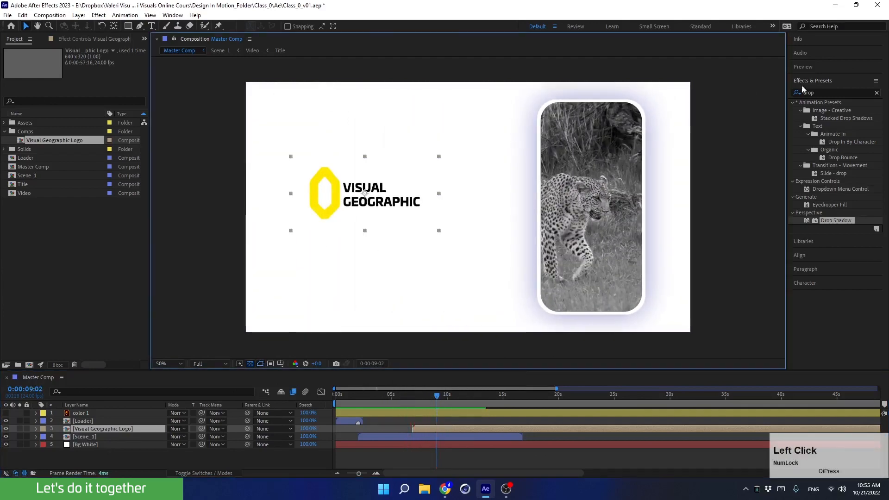
{"action": "left_click", "coordinate": [803, 256]}
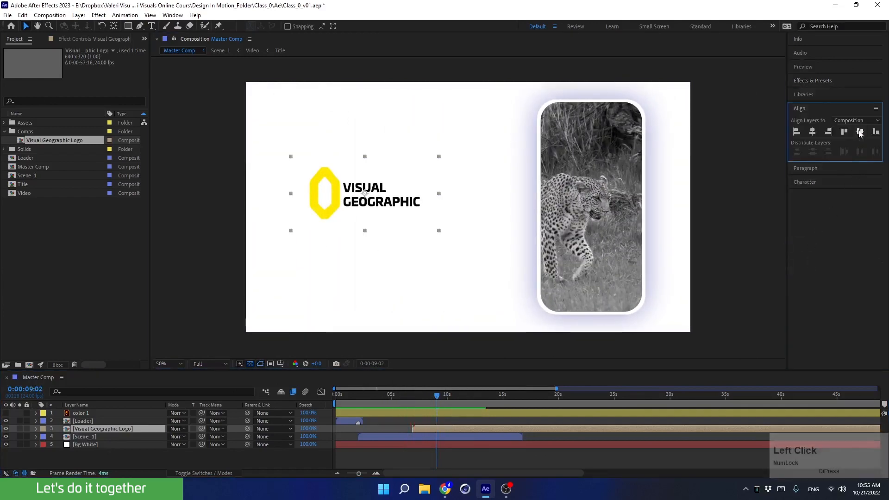
{"action": "left_click", "coordinate": [860, 133]}
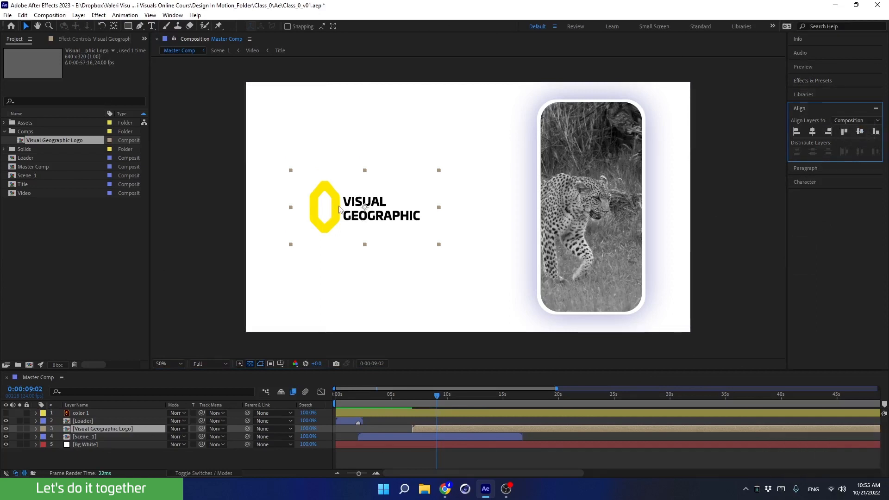
{"action": "left_click_drag", "start_coordinate": [339, 208], "coordinate": [315, 208]}
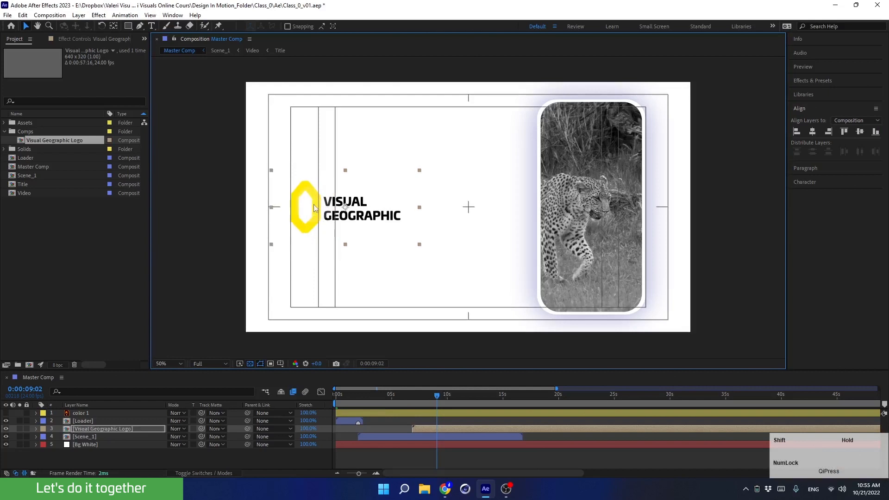
{"action": "left_click", "coordinate": [412, 397]}
{"action": "key", "text": "space"}
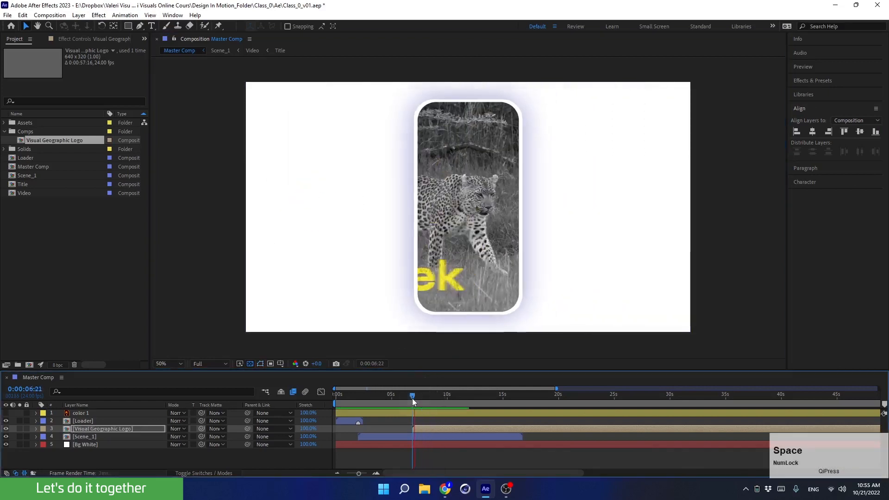
{"action": "key", "text": "space"}
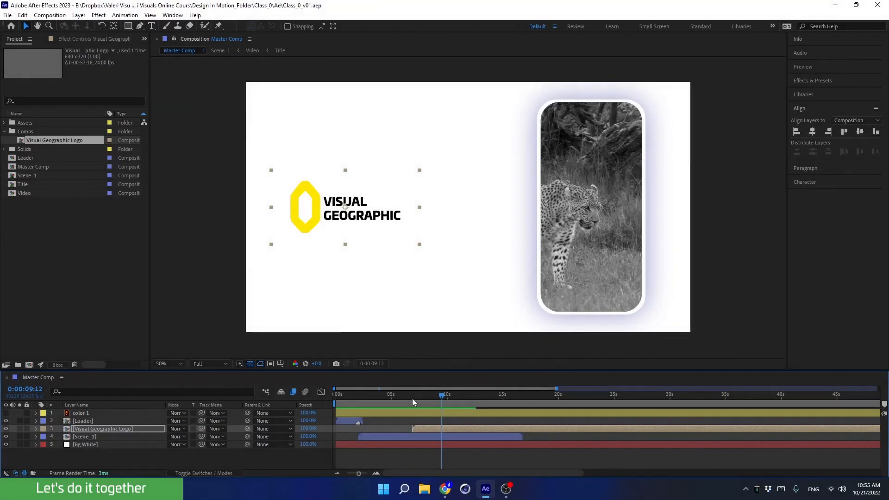
{"action": "left_click_drag", "start_coordinate": [415, 397], "coordinate": [444, 407]}
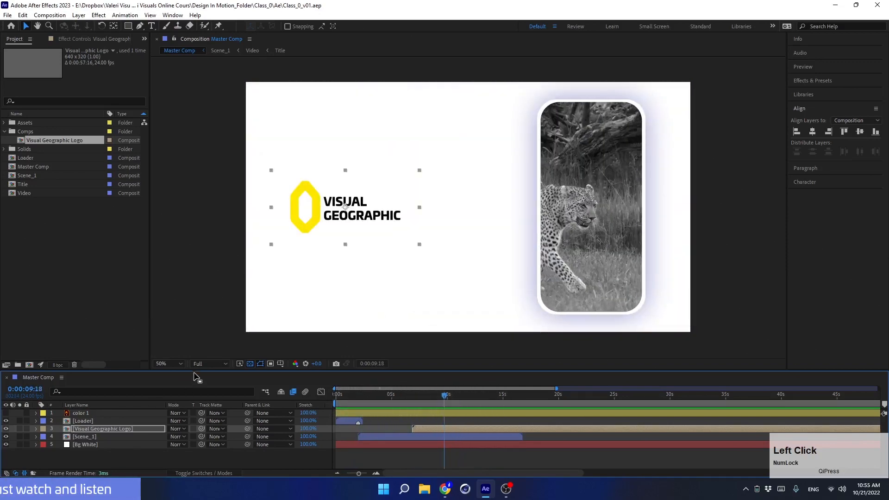
- Enlarge the timeline area and examine the dot animation and Bg loader solid inside the Loader comp before returning to Master Comp
{"action": "left_click_drag", "start_coordinate": [192, 371], "coordinate": [192, 341]}
{"action": "double_click", "coordinate": [339, 394]}
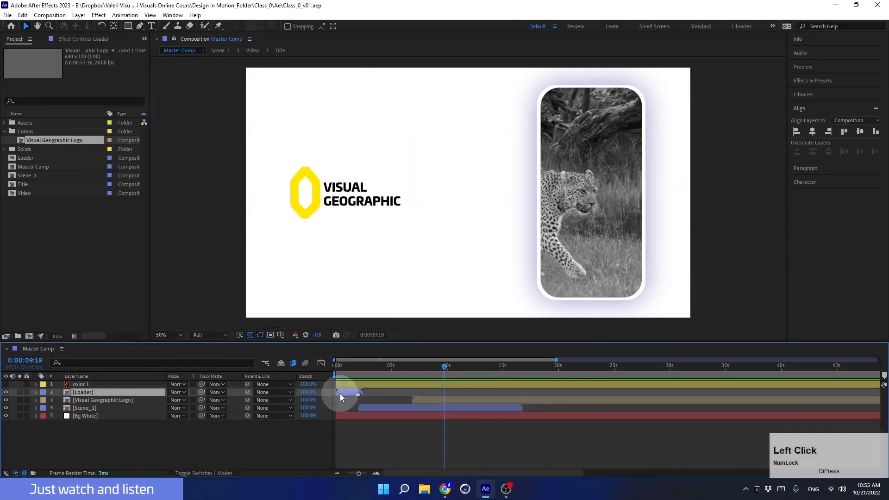
{"action": "left_click_drag", "start_coordinate": [345, 363], "coordinate": [425, 377]}
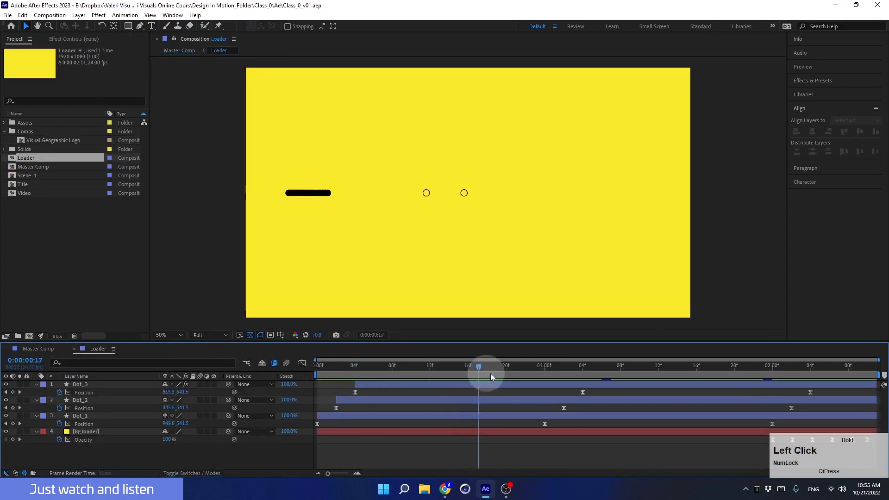
{"action": "left_click_drag", "start_coordinate": [513, 378], "coordinate": [496, 387]}
{"action": "left_click", "coordinate": [334, 432]}
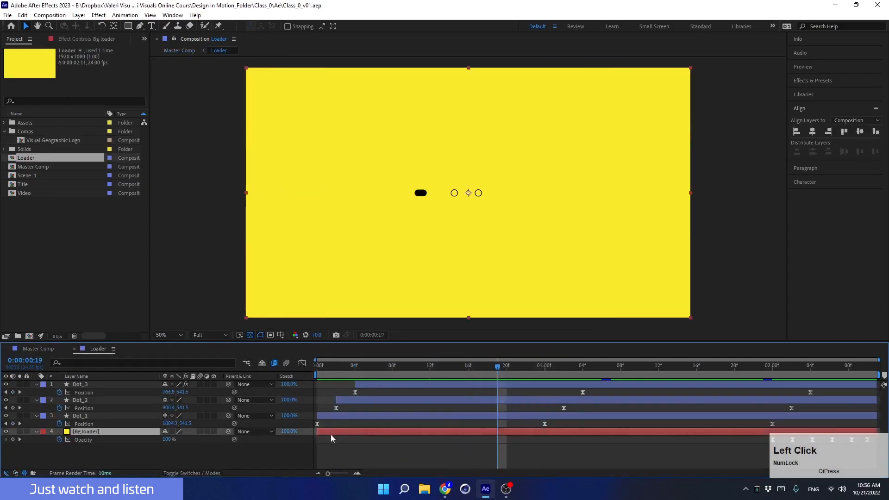
{"action": "left_click", "coordinate": [38, 348]}
{"action": "left_click_drag", "start_coordinate": [361, 369], "coordinate": [438, 376]}
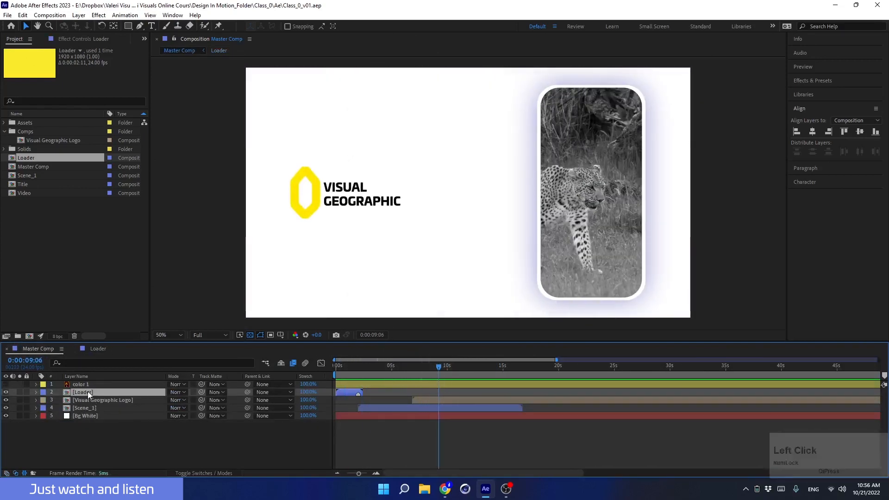
- Try duplicating the Loader layer, moving the copy to about 8 s, and hiding the Bg loader solid inside its comp
{"action": "key", "text": "ctrl+d"}
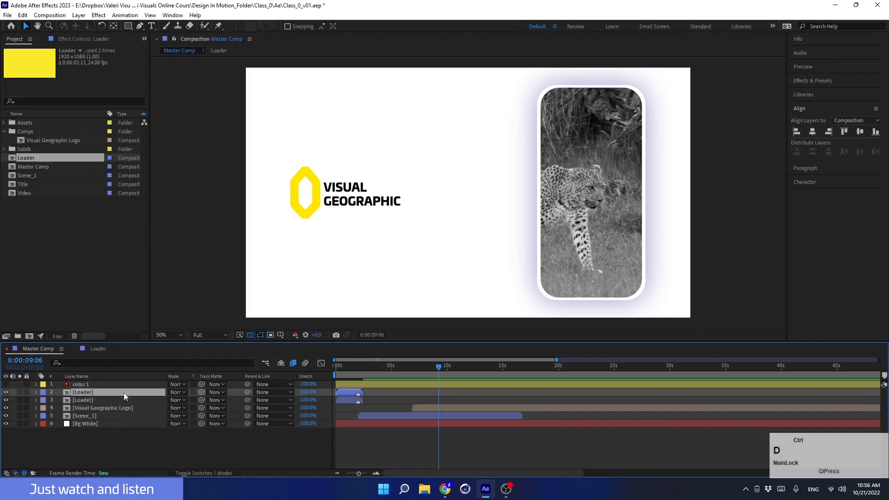
{"action": "left_click_drag", "start_coordinate": [351, 394], "coordinate": [440, 399]}
{"action": "double_click", "coordinate": [441, 399]}
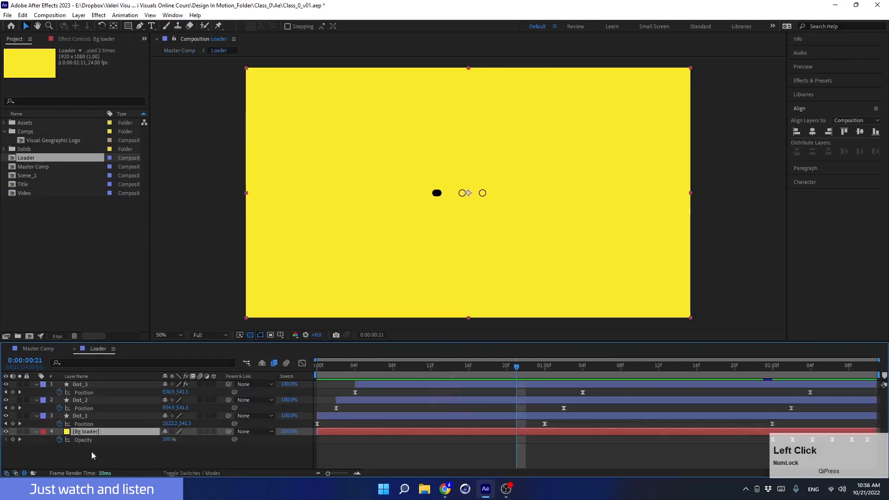
{"action": "left_click", "coordinate": [6, 433]}
{"action": "left_click", "coordinate": [36, 350]}
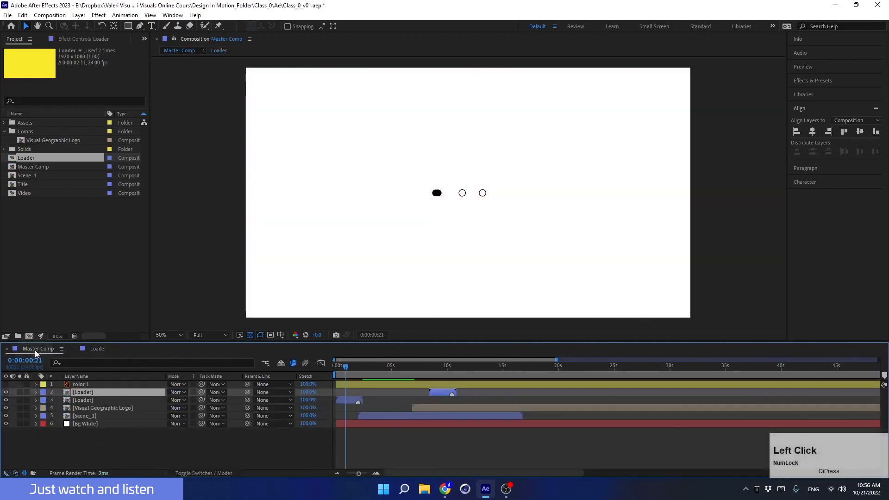
- Compare both Loader layers in Master Comp and delete the duplicate
{"action": "mouse_move", "coordinate": [447, 368]}
{"action": "left_mouse_down"}
{"action": "mouse_move", "coordinate": [433, 371]}
{"action": "mouse_move", "coordinate": [451, 371]}
{"action": "mouse_move", "coordinate": [440, 372]}
{"action": "left_mouse_up"}
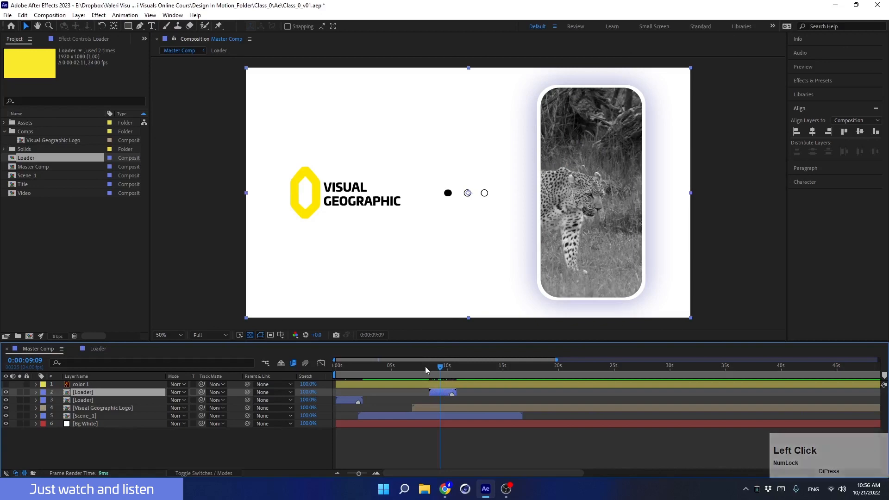
{"action": "left_click_drag", "start_coordinate": [440, 393], "coordinate": [345, 390]}
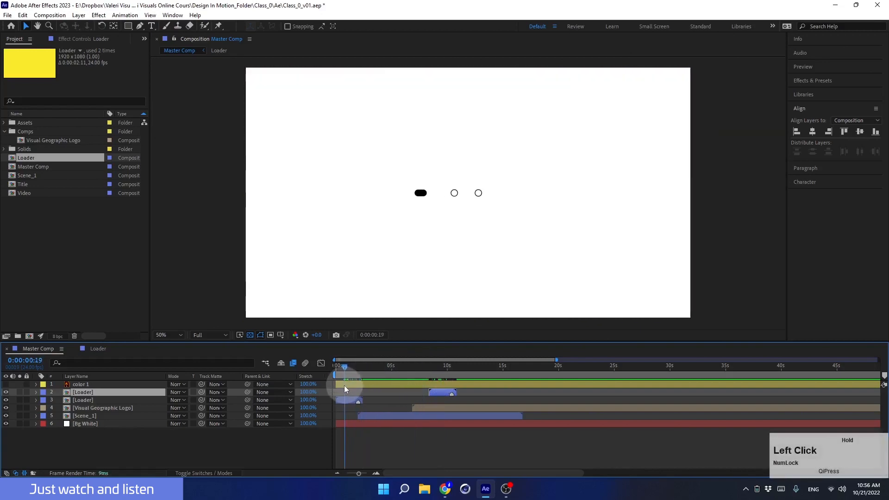
{"action": "left_click", "coordinate": [348, 403]}
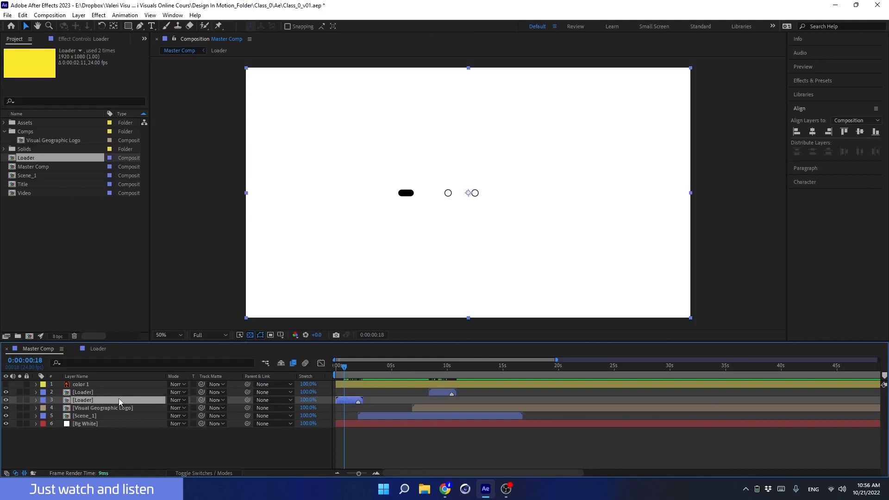
{"action": "left_click", "coordinate": [85, 393]}
{"action": "key", "text": "Delete"}
- Reveal the Loader layer's source in the project and duplicate that comp as Loader 2
{"action": "left_click", "coordinate": [82, 391]}
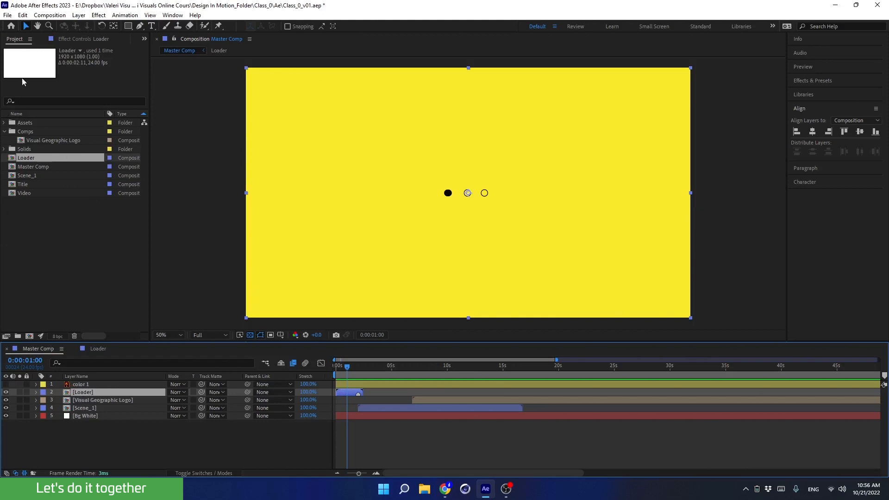
{"action": "right_click", "coordinate": [80, 396]}
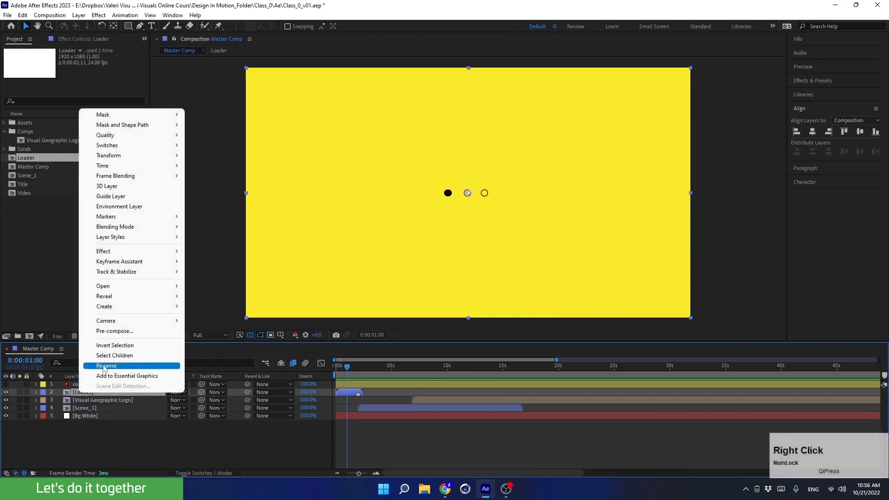
{"action": "mouse_move", "coordinate": [139, 296]}
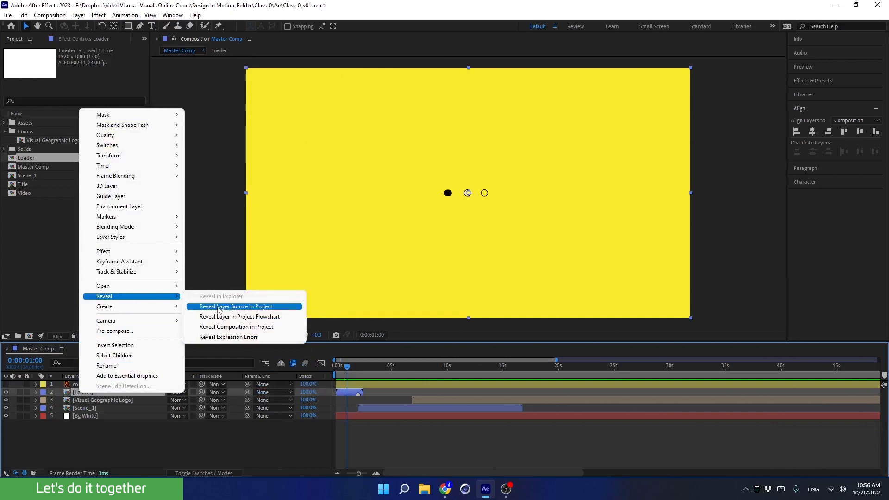
{"action": "left_click", "coordinate": [220, 307]}
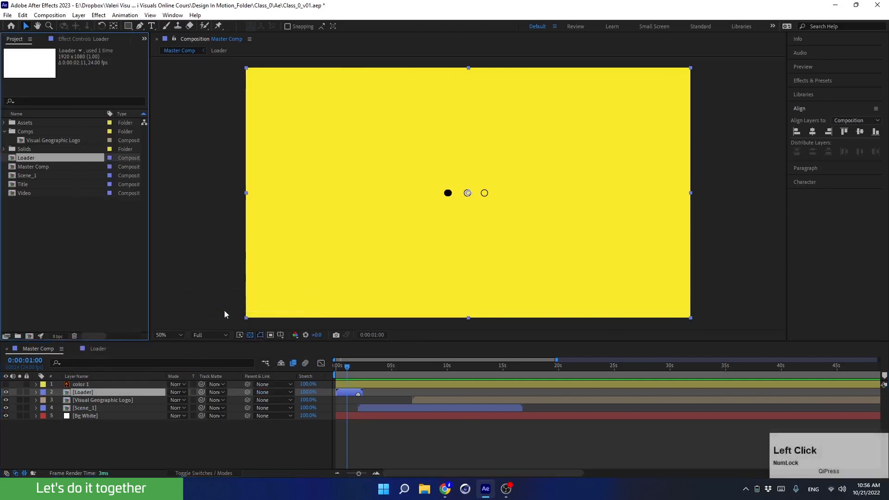
{"action": "left_click", "coordinate": [22, 159]}
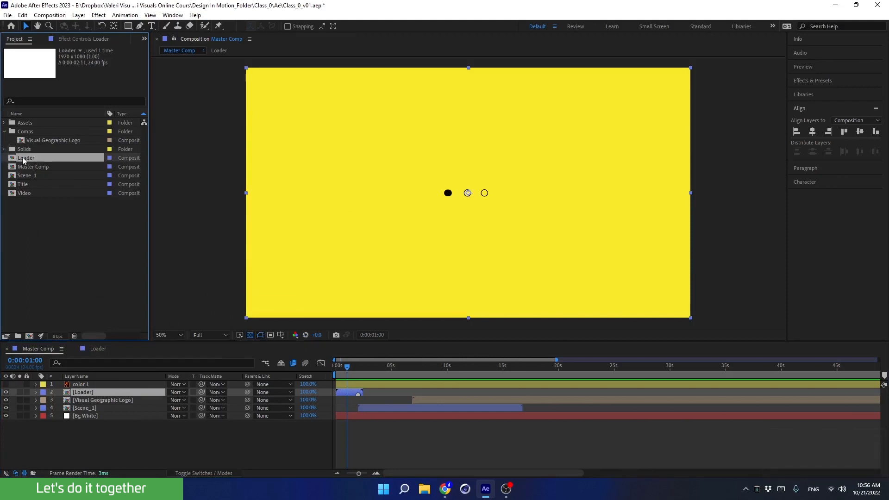
{"action": "key", "text": "ctrl+d"}
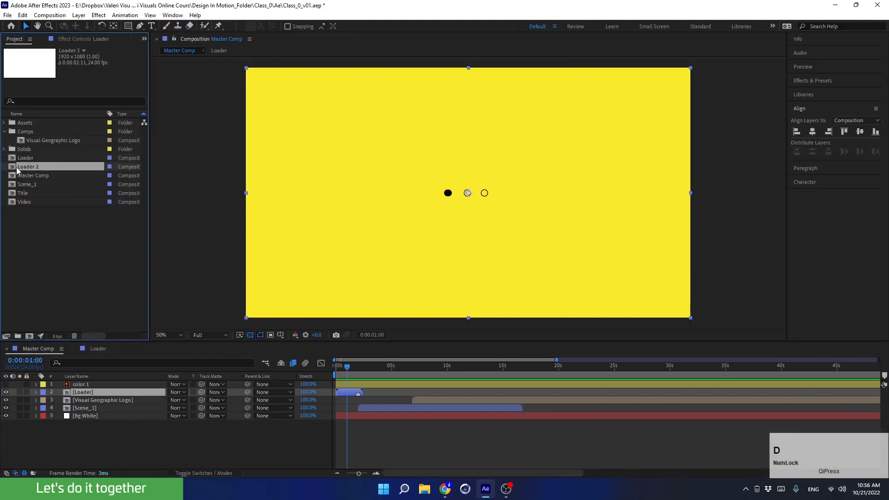
- Add Loader 2 to Master Comp directly beneath Loader, starting at about 8 s, and open the comp
{"action": "left_click_drag", "start_coordinate": [17, 170], "coordinate": [451, 397]}
{"action": "left_click_drag", "start_coordinate": [423, 369], "coordinate": [428, 370]}
{"action": "left_click_drag", "start_coordinate": [454, 399], "coordinate": [429, 402]}
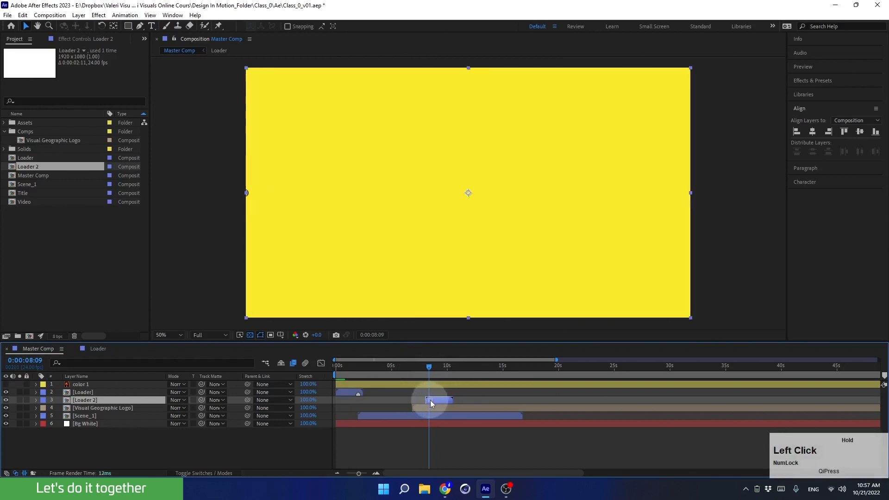
{"action": "double_click", "coordinate": [438, 400]}
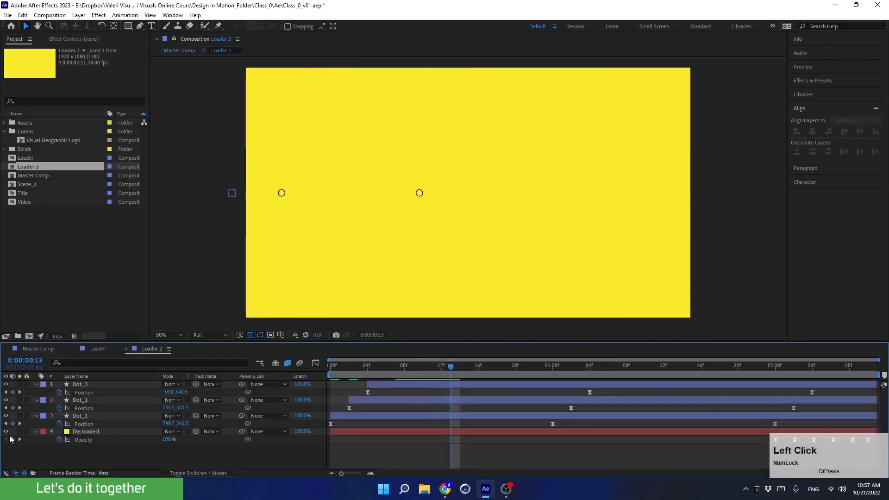
- Hide the Bg loader solid inside Loader 2 and flip the Loader 2 layer horizontally in Master Comp
{"action": "left_click", "coordinate": [6, 431]}
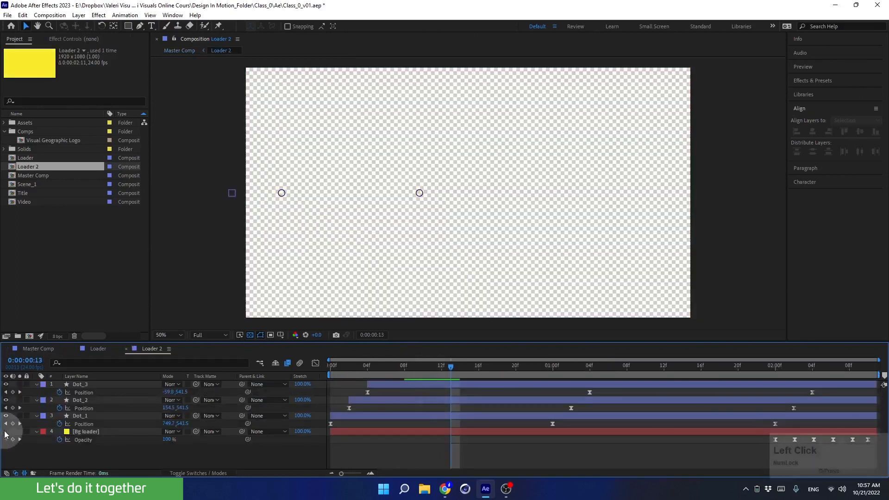
{"action": "left_click", "coordinate": [38, 348]}
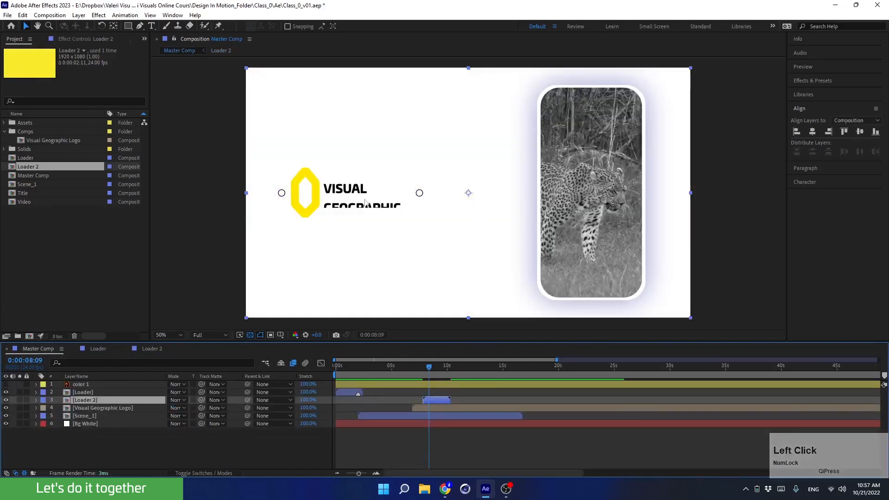
{"action": "right_click", "coordinate": [439, 404]}
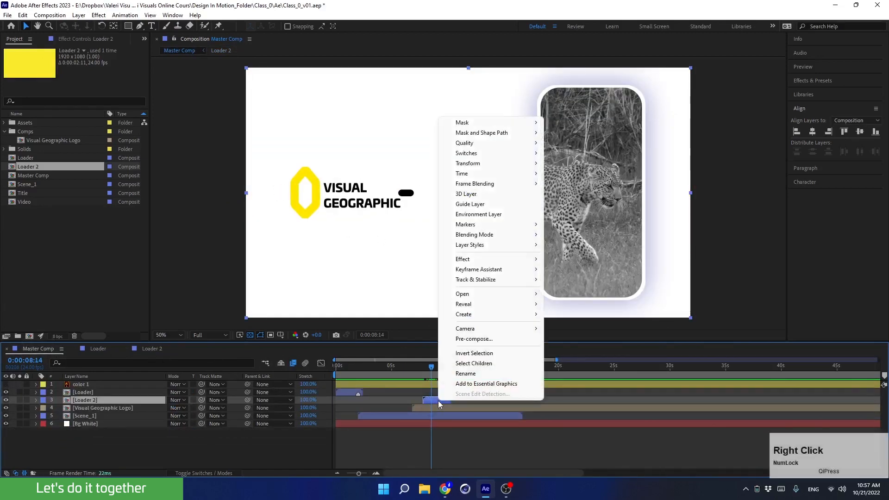
{"action": "mouse_move", "coordinate": [482, 166]}
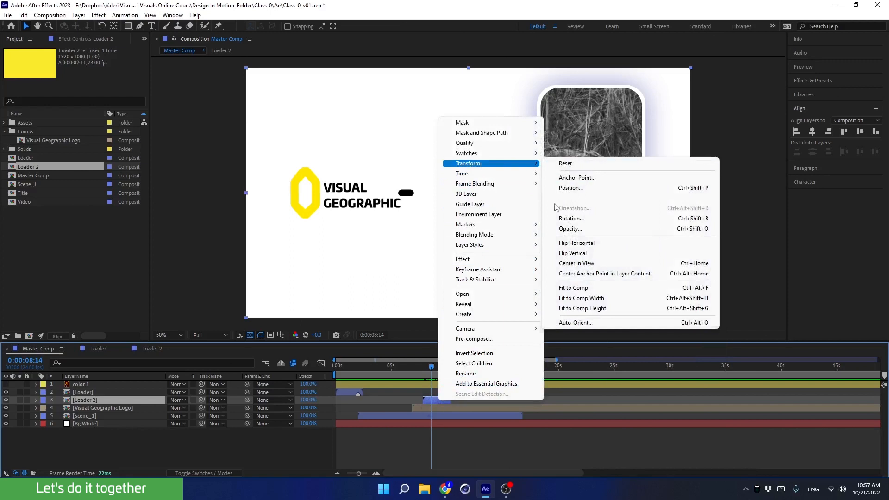
{"action": "left_click", "coordinate": [560, 246]}
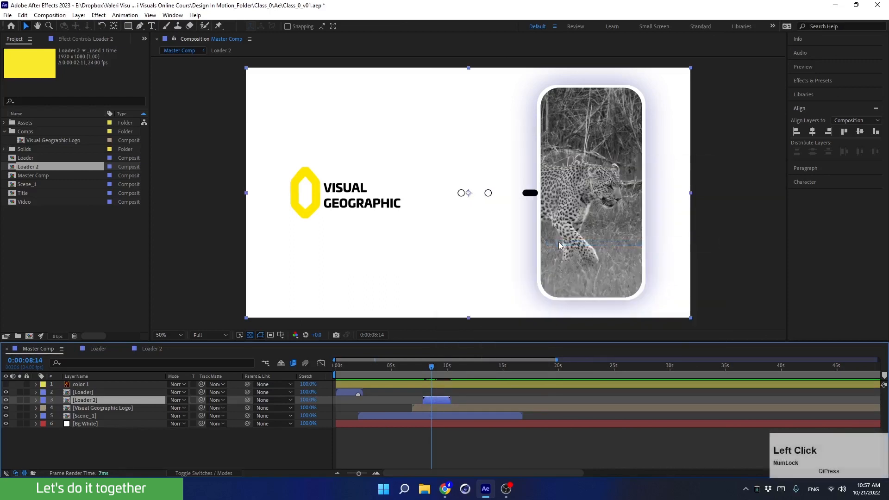
- Try starting the Loader 2 layer at about 7.5 s in Master Comp and preview the transition
{"action": "left_click_drag", "start_coordinate": [428, 368], "coordinate": [401, 379]}
{"action": "key", "text": "space"}
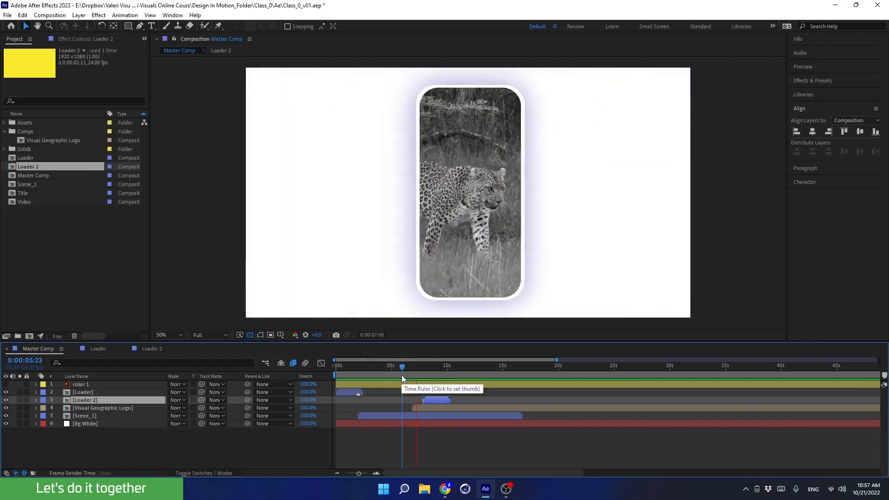
{"action": "key", "text": "space"}
{"action": "left_click_drag", "start_coordinate": [435, 401], "coordinate": [430, 401]}
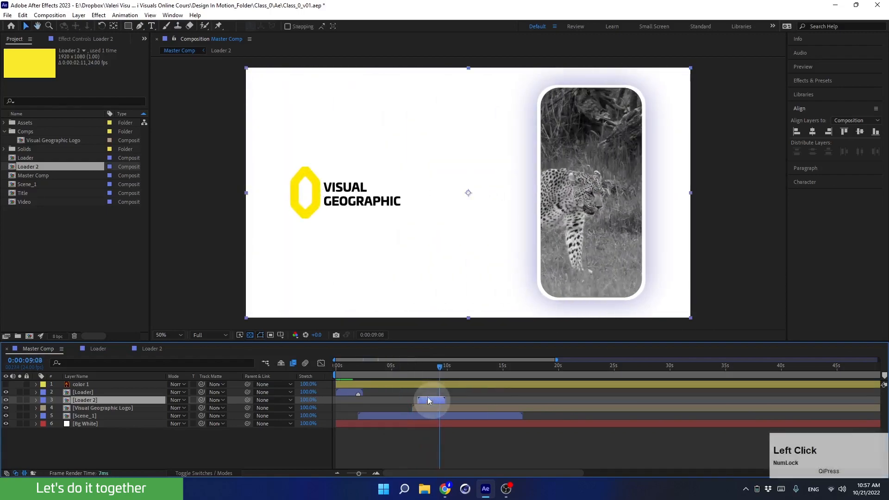
{"action": "left_click_drag", "start_coordinate": [424, 369], "coordinate": [415, 376]}
{"action": "key", "text": "space"}
{"action": "key", "text": "space"}
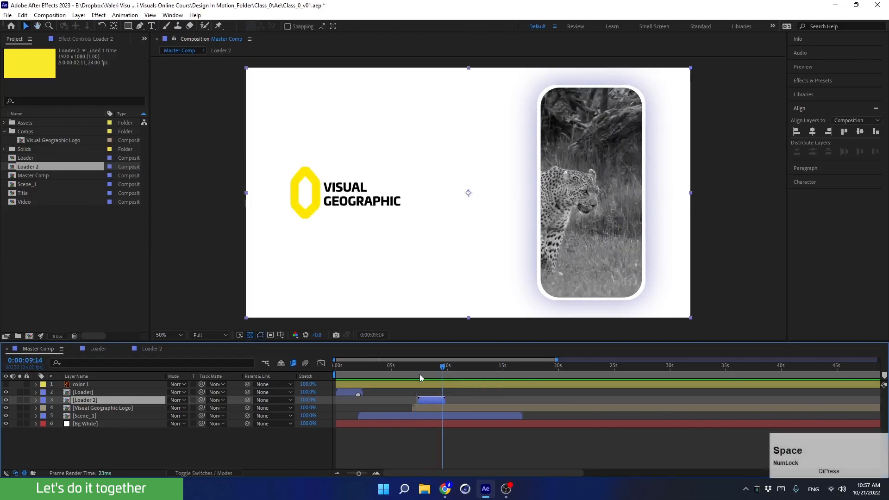
{"action": "left_click", "coordinate": [433, 374]}
{"action": "key", "text": "space"}
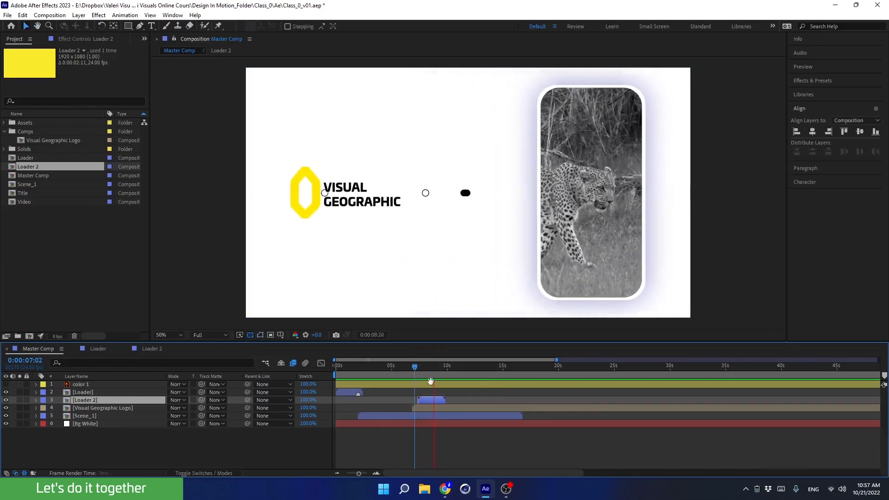
{"action": "key", "text": "space"}
- Move the Loader 2 layer earlier to start at about 6.7 s and preview it against the phone movement
{"action": "left_click_drag", "start_coordinate": [427, 400], "coordinate": [421, 400]}
{"action": "mouse_move", "coordinate": [417, 369]}
{"action": "left_mouse_down"}
{"action": "mouse_move", "coordinate": [416, 402]}
{"action": "mouse_move", "coordinate": [418, 368]}
{"action": "mouse_move", "coordinate": [406, 381]}
{"action": "left_mouse_up"}
{"action": "key", "text": "space"}
{"action": "left_click", "coordinate": [417, 401]}
{"action": "left_click", "coordinate": [407, 368]}
{"action": "key", "text": "space"}
{"action": "key", "text": "space"}
{"action": "key", "text": "space"}
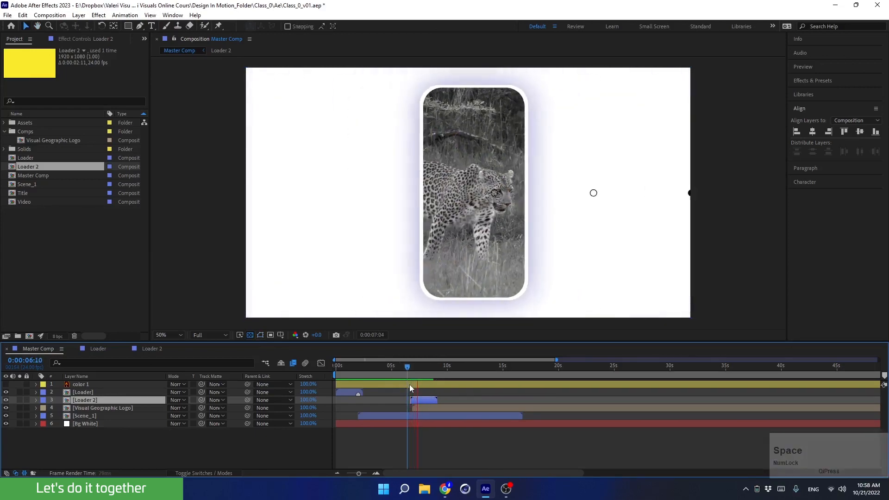
{"action": "key", "text": "space"}
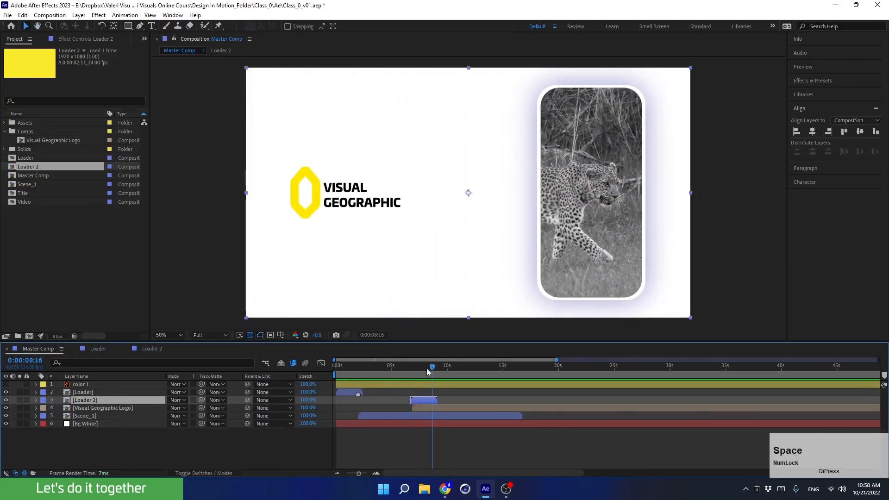
- Examine where the loader dots gather around 8 s in Master Comp and around 1 s inside Loader 2
{"action": "left_click", "coordinate": [424, 373]}
{"action": "left_click_drag", "start_coordinate": [424, 373], "coordinate": [426, 373]}
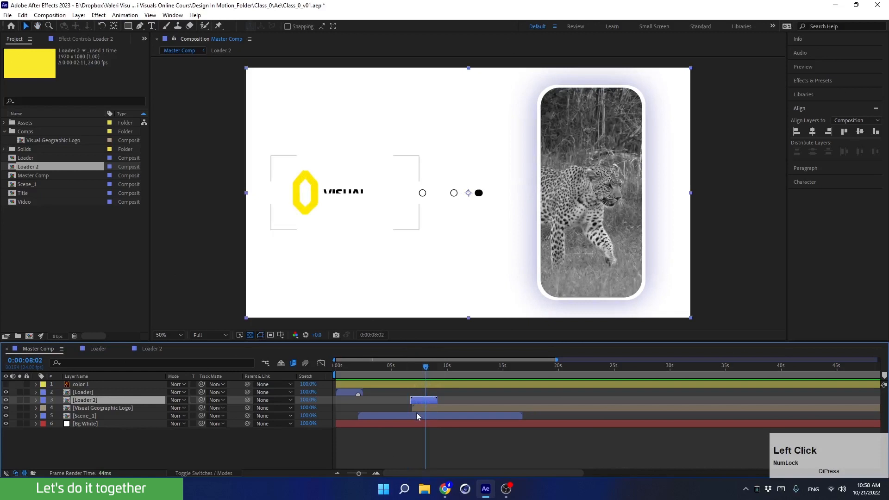
{"action": "left_click", "coordinate": [376, 473]}
{"action": "middle_click", "coordinate": [417, 443]}
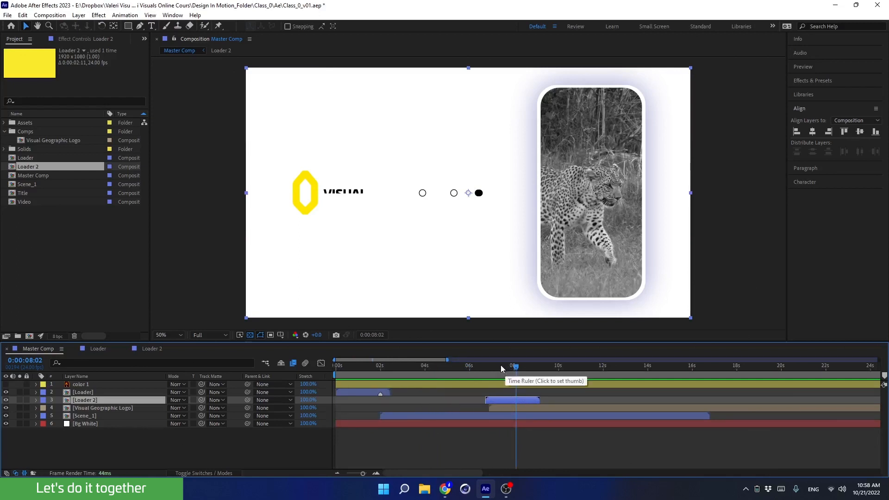
{"action": "left_click_drag", "start_coordinate": [502, 367], "coordinate": [515, 369]}
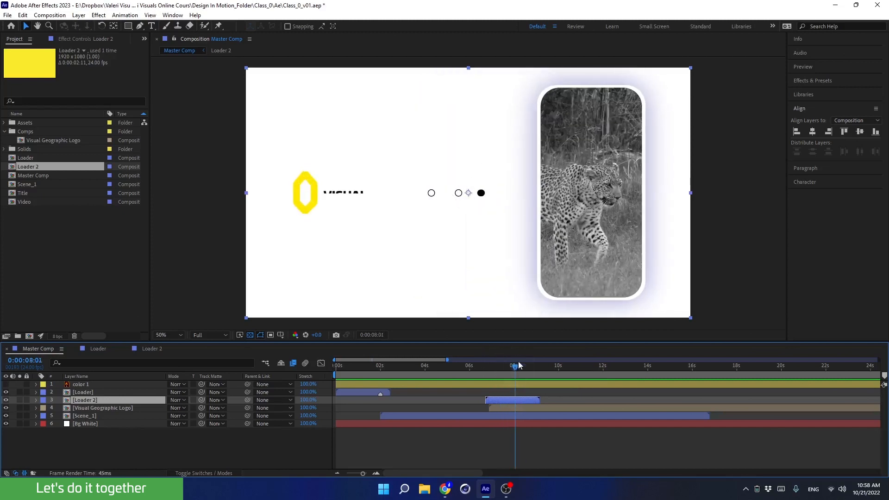
{"action": "mouse_move", "coordinate": [513, 369]}
{"action": "left_mouse_down"}
{"action": "mouse_move", "coordinate": [524, 368]}
{"action": "mouse_move", "coordinate": [502, 370]}
{"action": "mouse_move", "coordinate": [512, 371]}
{"action": "left_mouse_up"}
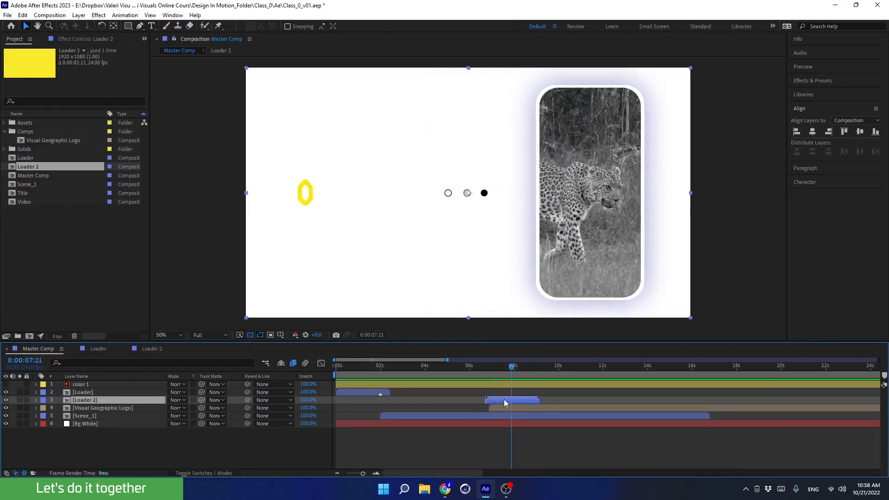
{"action": "double_click", "coordinate": [503, 400]}
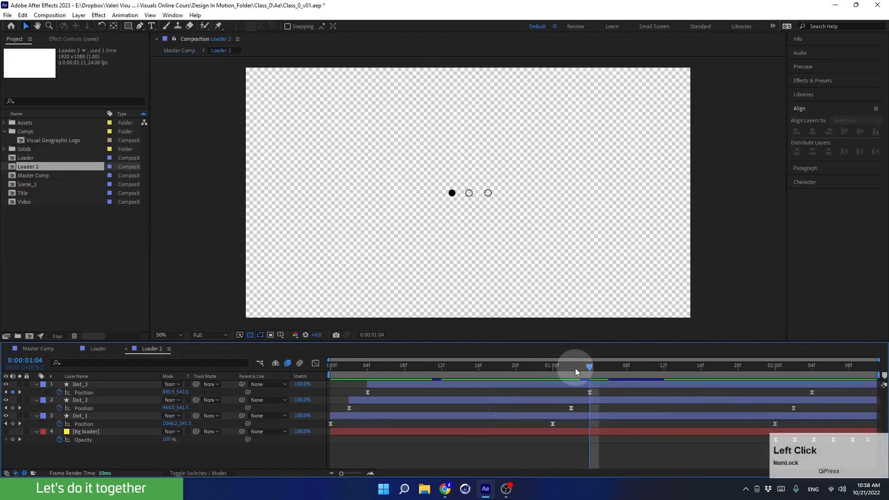
{"action": "mouse_move", "coordinate": [575, 368]}
{"action": "left_mouse_down"}
{"action": "mouse_move", "coordinate": [546, 372]}
{"action": "mouse_move", "coordinate": [622, 372]}
{"action": "mouse_move", "coordinate": [580, 373]}
{"action": "left_mouse_up"}
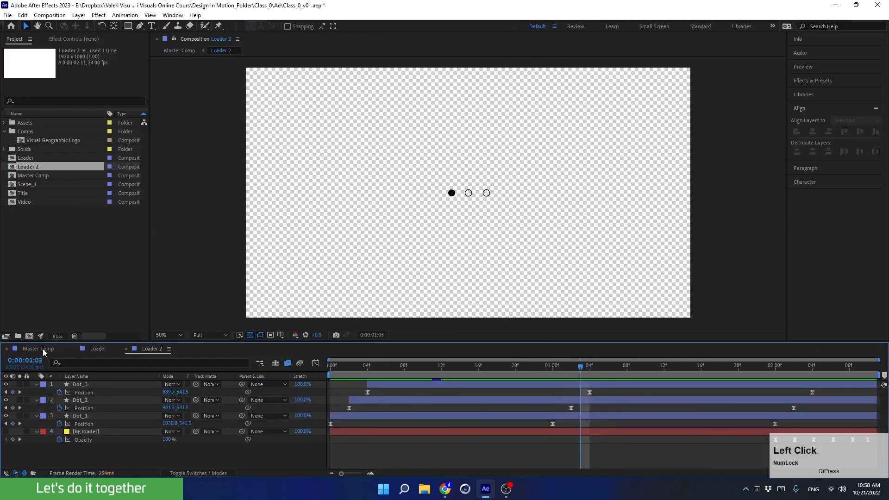
{"action": "left_click", "coordinate": [74, 348]}
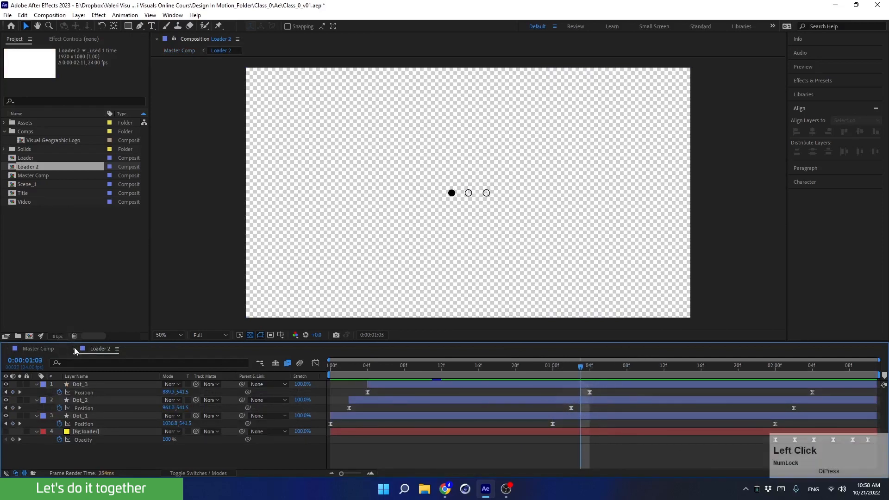
{"action": "left_click", "coordinate": [40, 352]}
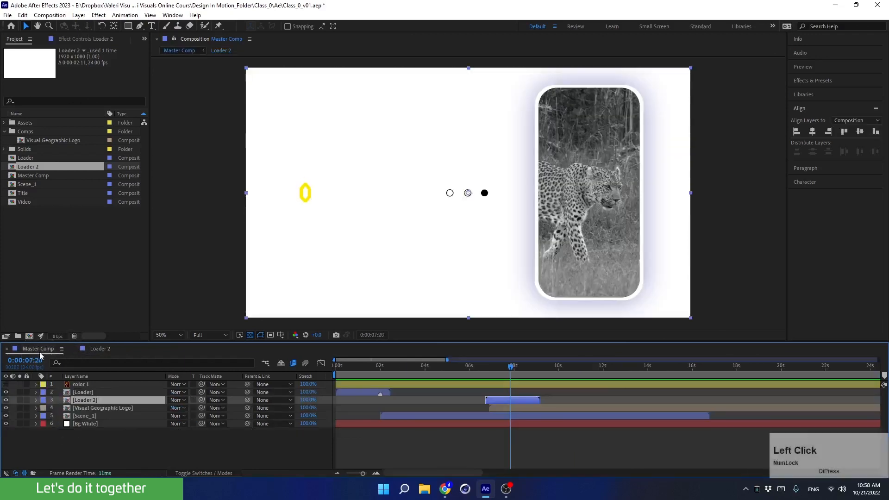
{"action": "left_click_drag", "start_coordinate": [508, 368], "coordinate": [518, 377]}
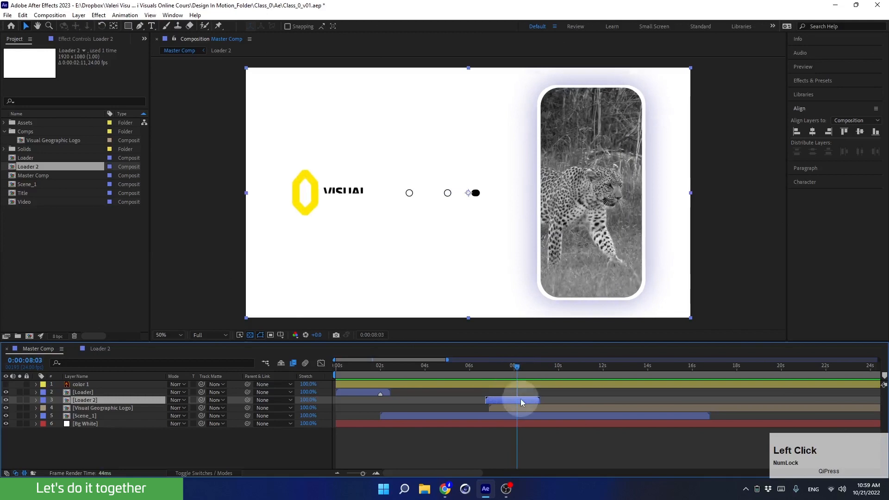
- Open Loader 2, check Dot_3's middle Position keyframe, and delete the Bg loader layer
{"action": "double_click", "coordinate": [521, 399]}
{"action": "left_click_drag", "start_coordinate": [573, 371], "coordinate": [591, 386]}
{"action": "left_click", "coordinate": [589, 393]}
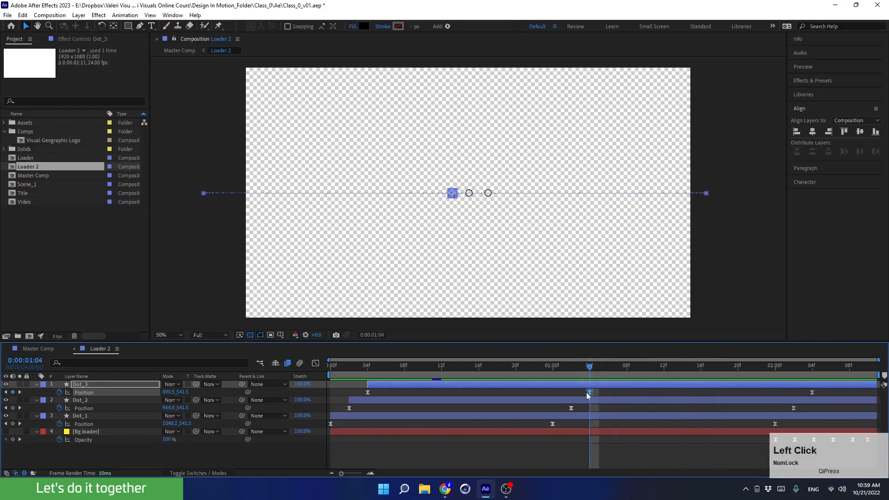
{"action": "mouse_move", "coordinate": [590, 396]}
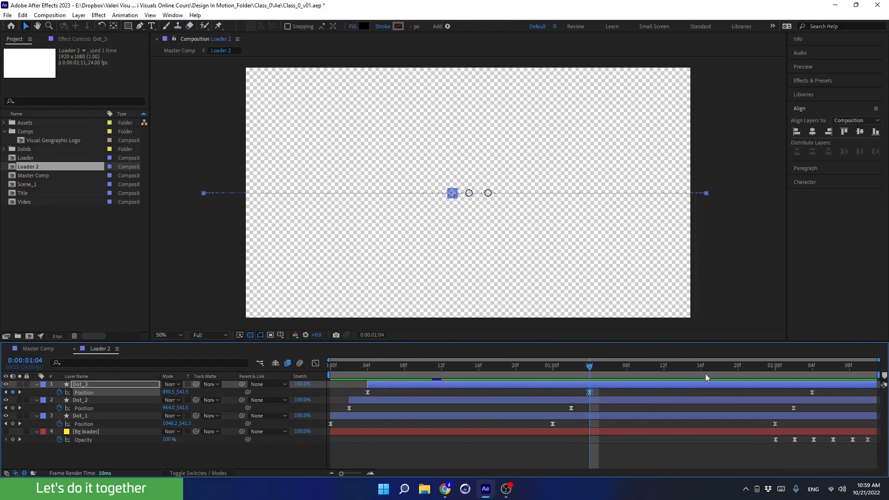
{"action": "left_click", "coordinate": [637, 430]}
{"action": "key", "text": "Delete"}
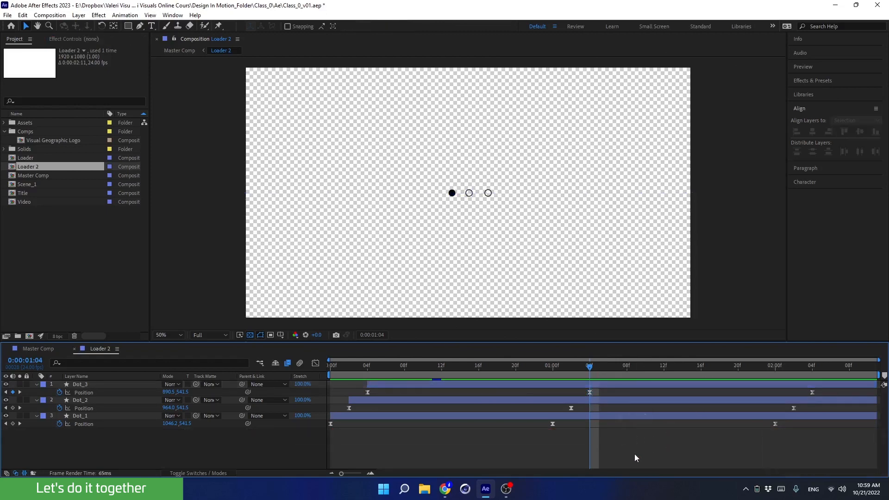
{"action": "left_click", "coordinate": [639, 454]}
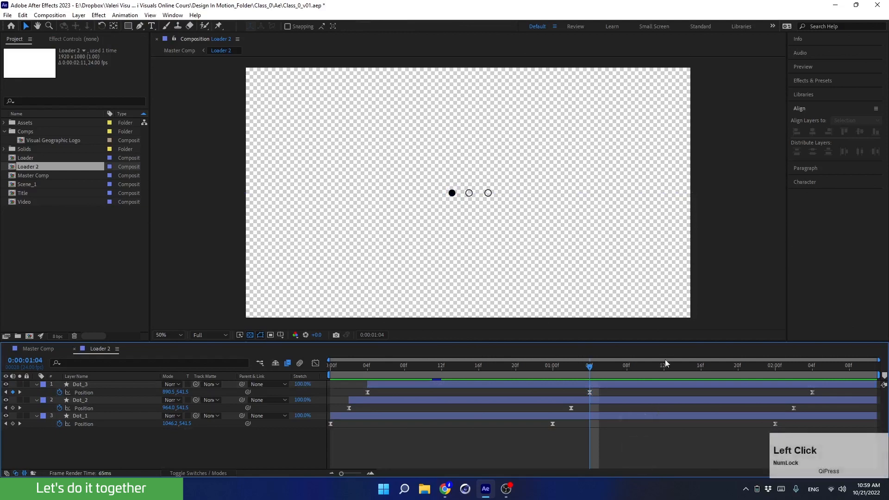
- Set the Loader 2 composition's duration to 0:00:12:11
{"action": "left_click_drag", "start_coordinate": [670, 369], "coordinate": [510, 411]}
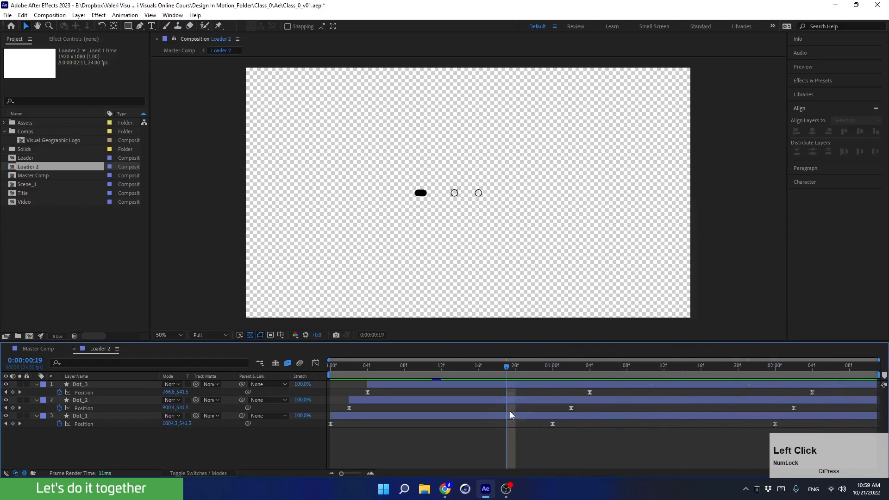
{"action": "key", "text": "ctrl+k"}
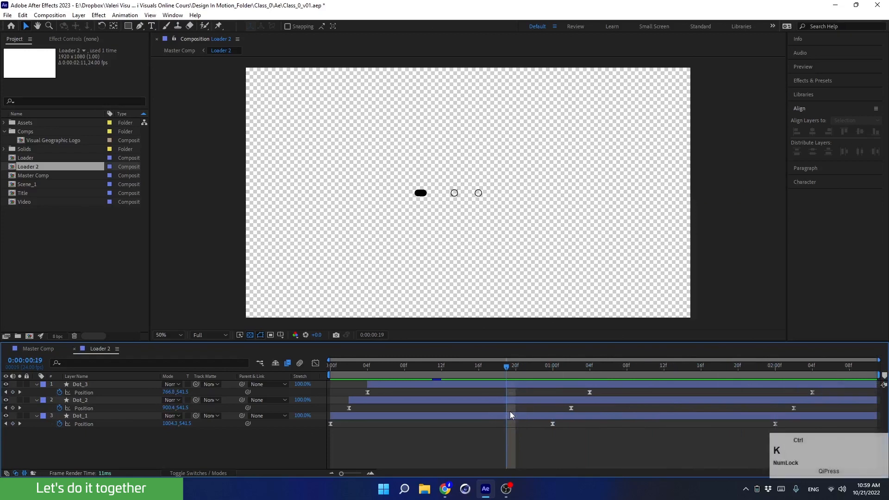
{"action": "left_click", "coordinate": [541, 273]}
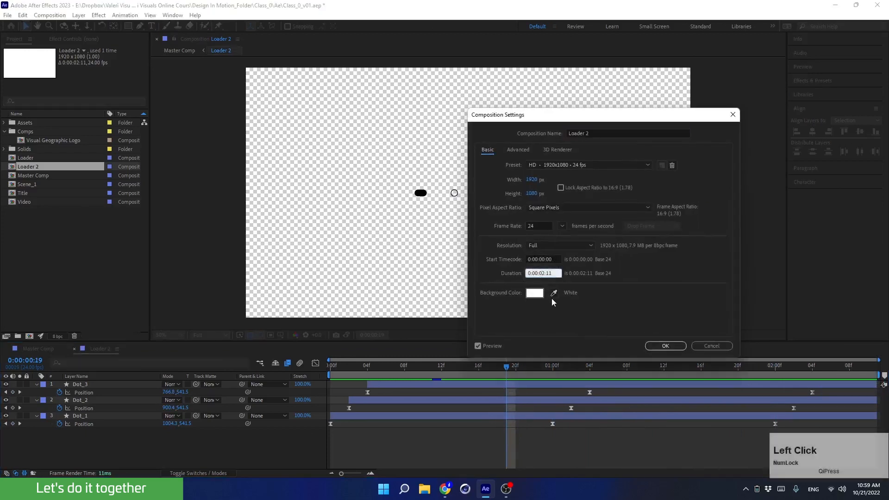
{"action": "type", "text": "1"}
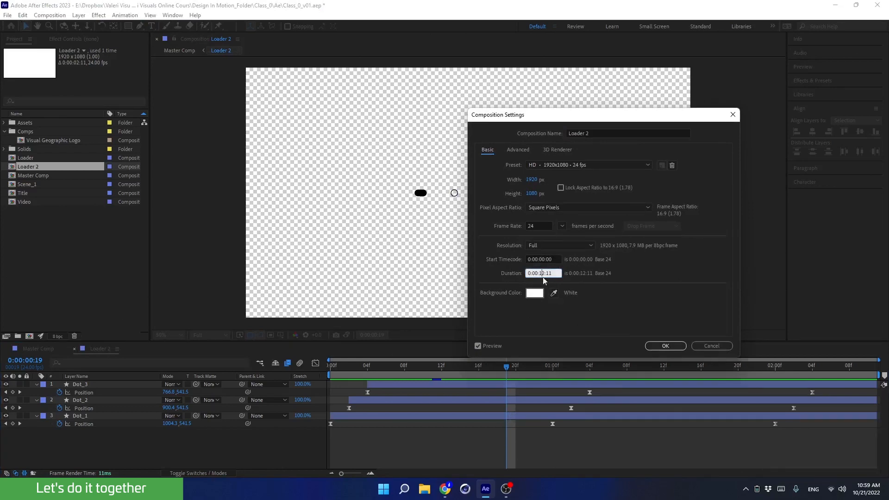
{"action": "left_click", "coordinate": [585, 305]}
{"action": "left_click", "coordinate": [663, 346]}
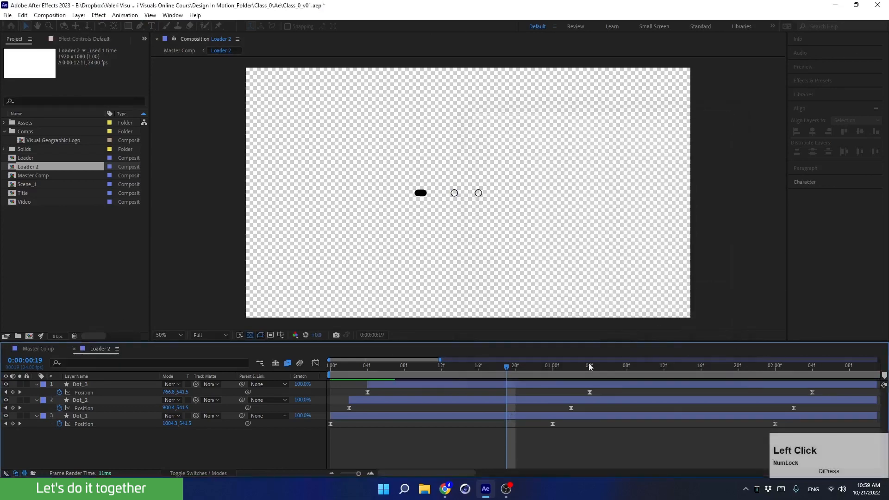
- Extend the Dot_1, Dot_2 and Dot_3 layers to the end of the Loader 2 composition
{"action": "left_click", "coordinate": [333, 472]}
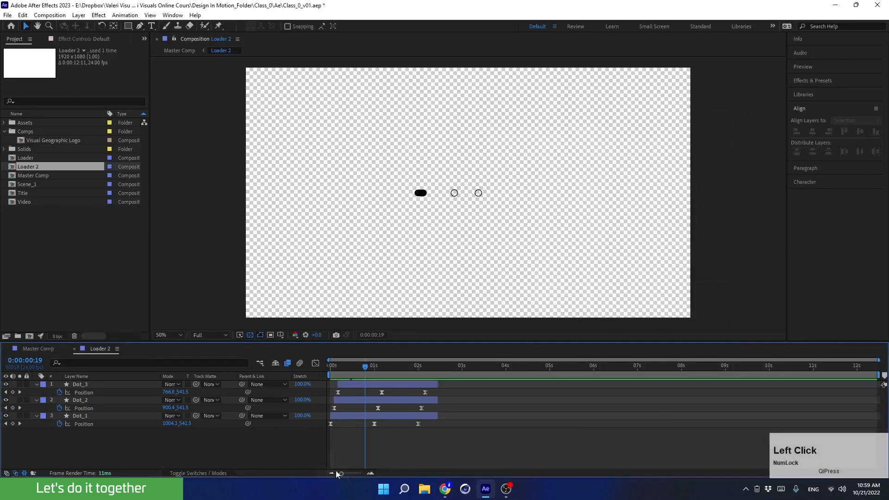
{"action": "left_click", "coordinate": [392, 385]}
{"action": "left_click", "coordinate": [401, 416], "text": "shift"}
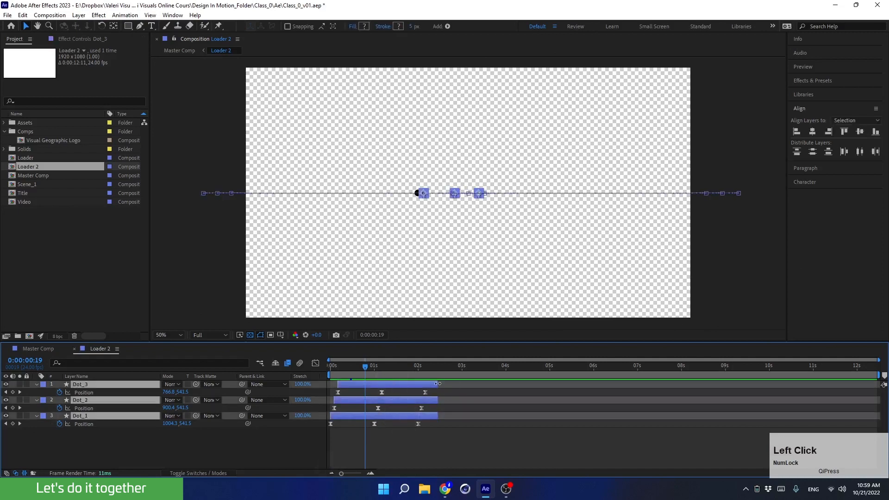
{"action": "left_click_drag", "start_coordinate": [438, 384], "coordinate": [880, 384]}
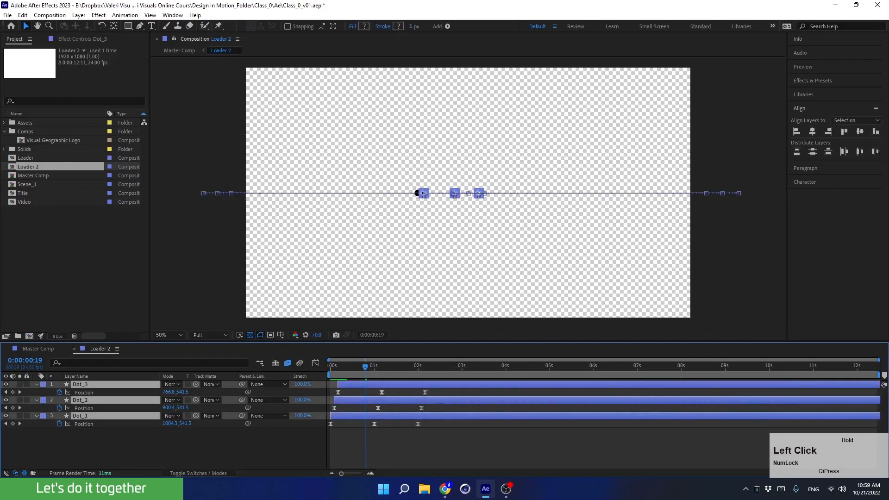
- Move the last Position keyframes of Dot_1, Dot_2 and Dot_3 together to around 5 s in Loader 2
{"action": "left_click", "coordinate": [371, 473]}
{"action": "key", "text": "space"}
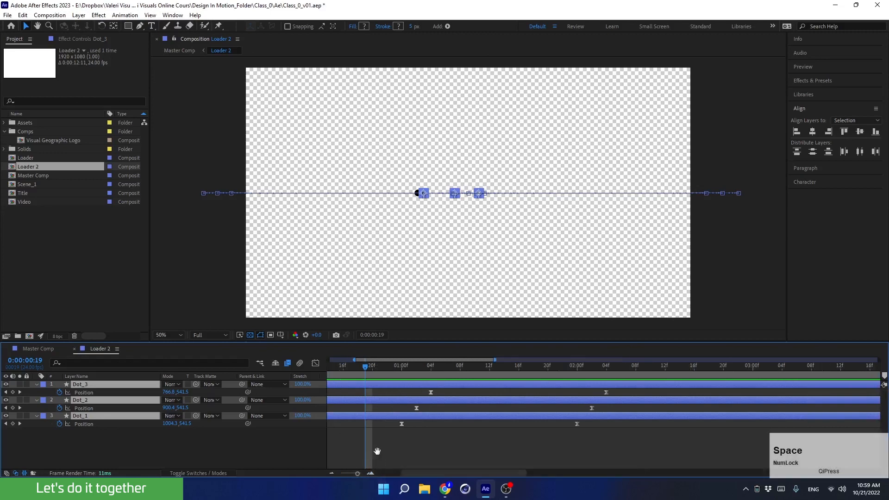
{"action": "left_click_drag", "start_coordinate": [520, 367], "coordinate": [527, 396]}
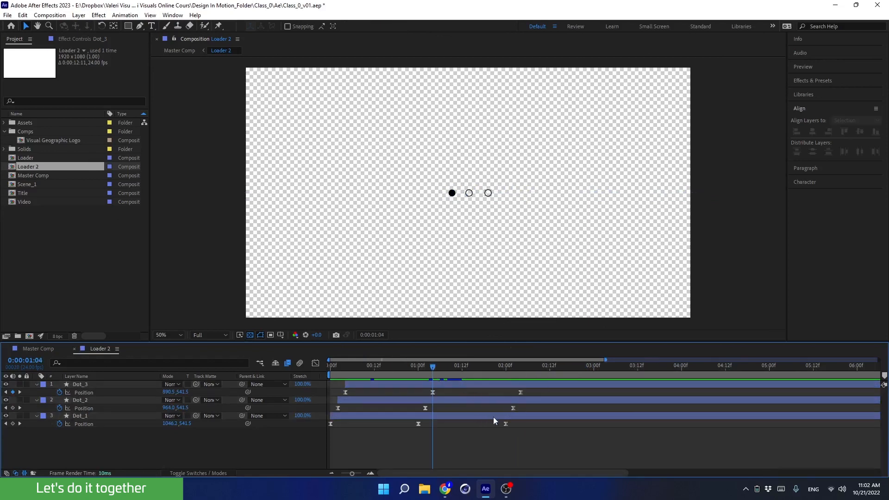
{"action": "left_click_drag", "start_coordinate": [485, 394], "coordinate": [559, 431]}
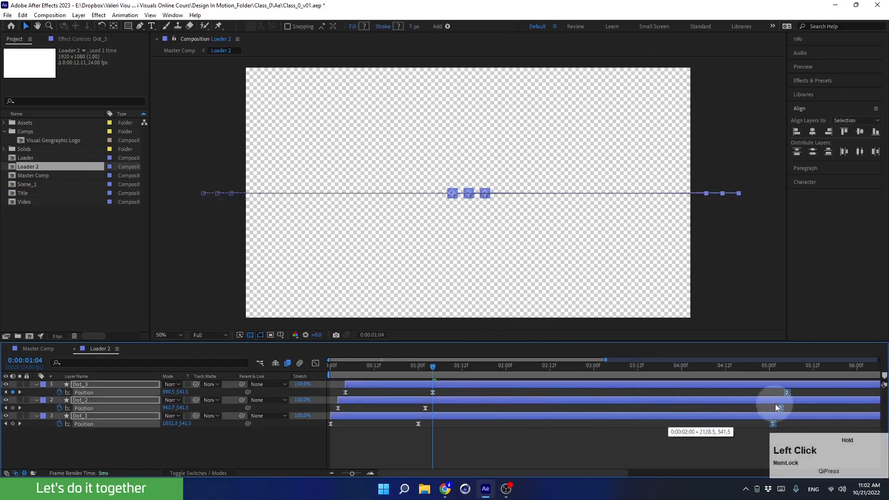
{"action": "left_click_drag", "start_coordinate": [777, 406], "coordinate": [758, 403]}
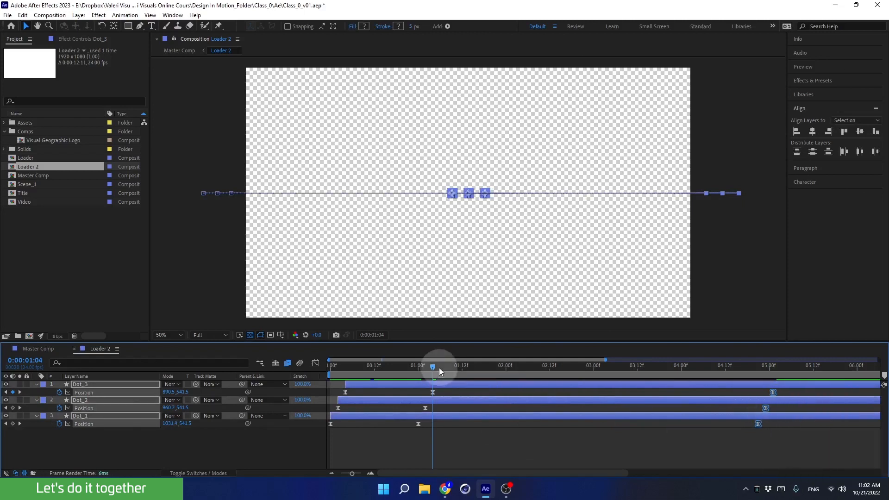
- Copy Dot_3's middle Position keyframe to 0:00:03:04 so the dot holds in place
{"action": "left_click_drag", "start_coordinate": [439, 368], "coordinate": [610, 373]}
{"action": "left_click", "coordinate": [433, 393]}
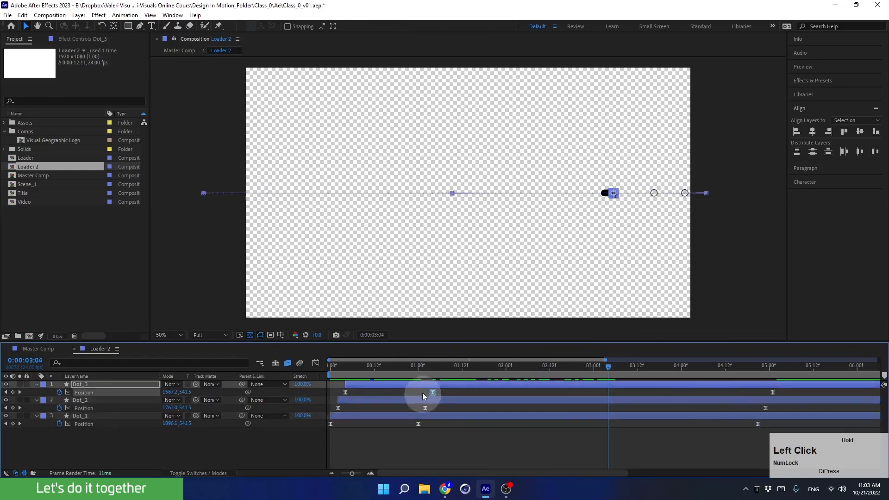
{"action": "key", "text": "ctrl+c"}
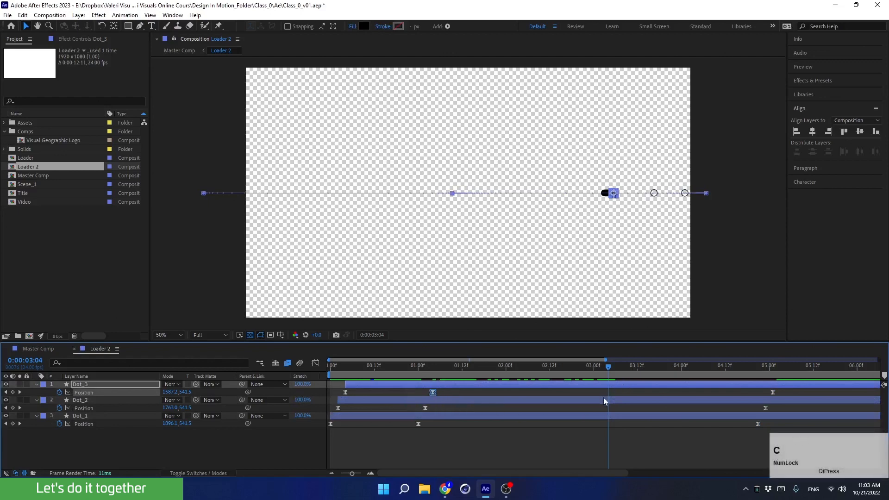
{"action": "key", "text": "ctrl+v"}
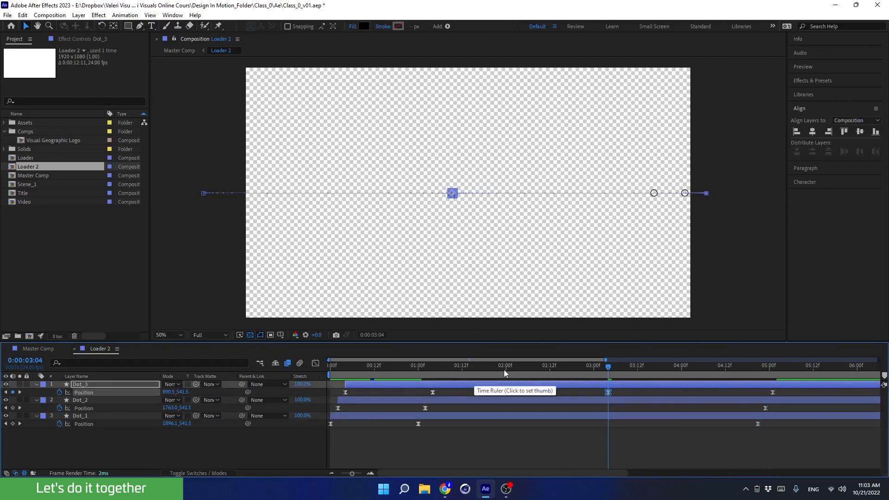
- Duplicate the middle Position keyframes of Dot_2 and Dot_1 at 0:00:03:04
{"action": "left_click", "coordinate": [426, 408]}
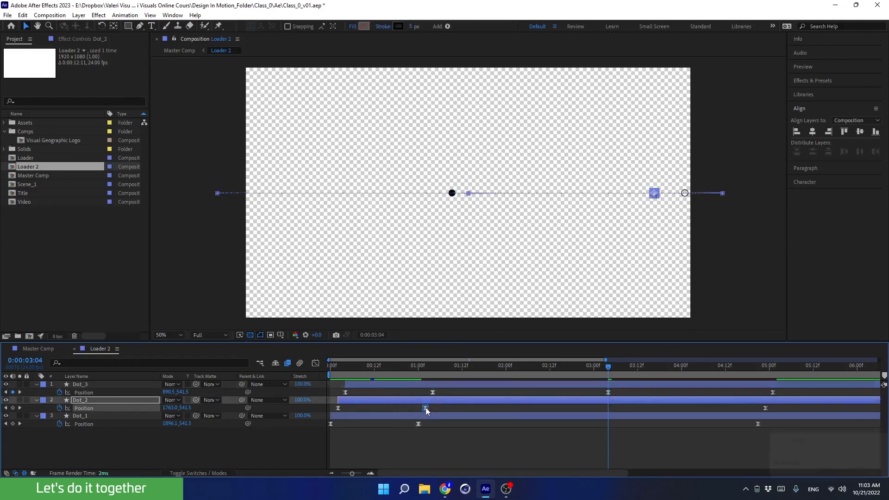
{"action": "key", "text": "c"}
{"action": "key", "text": "ctrl+v"}
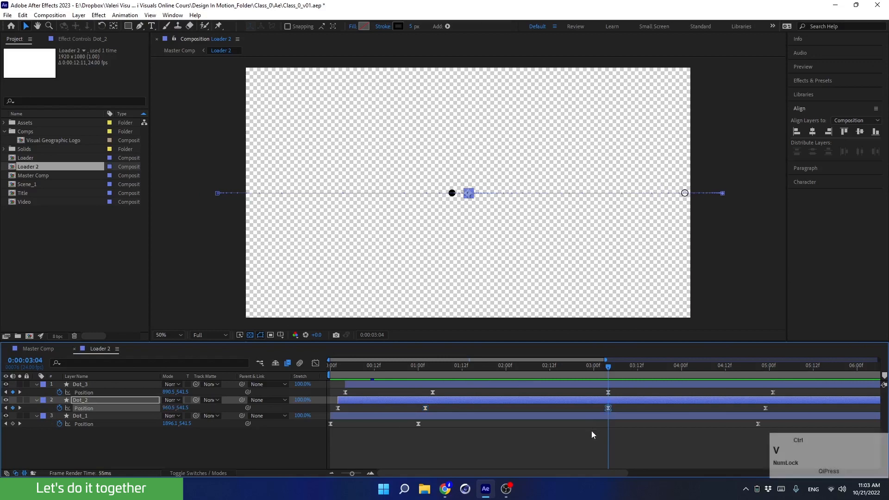
{"action": "left_click", "coordinate": [409, 428]}
{"action": "left_click", "coordinate": [417, 424]}
{"action": "key", "text": "ctrl+c"}
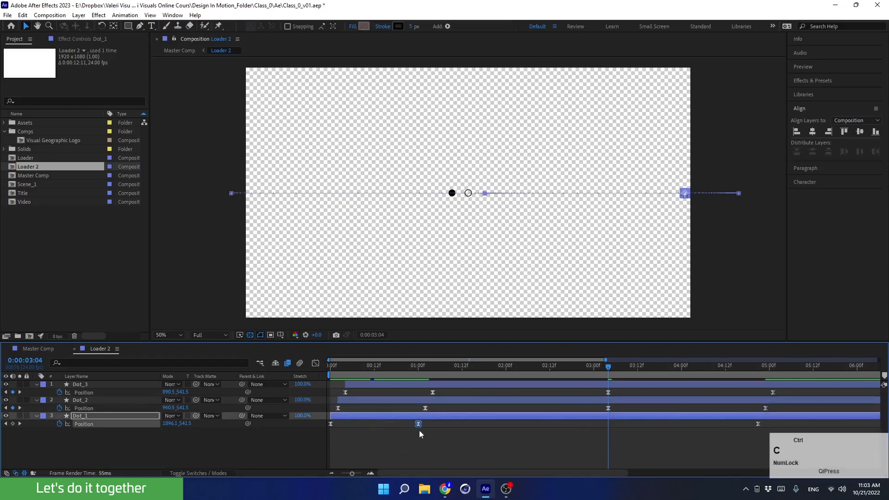
{"action": "key", "text": "ctrl+v"}
- Stagger the pasted hold keyframes by two frames, with Dot_1's at 0:00:03:00 and Dot_2's at 0:00:03:02
{"action": "left_click_drag", "start_coordinate": [591, 366], "coordinate": [601, 402]}
{"action": "left_click_drag", "start_coordinate": [601, 370], "coordinate": [605, 372]}
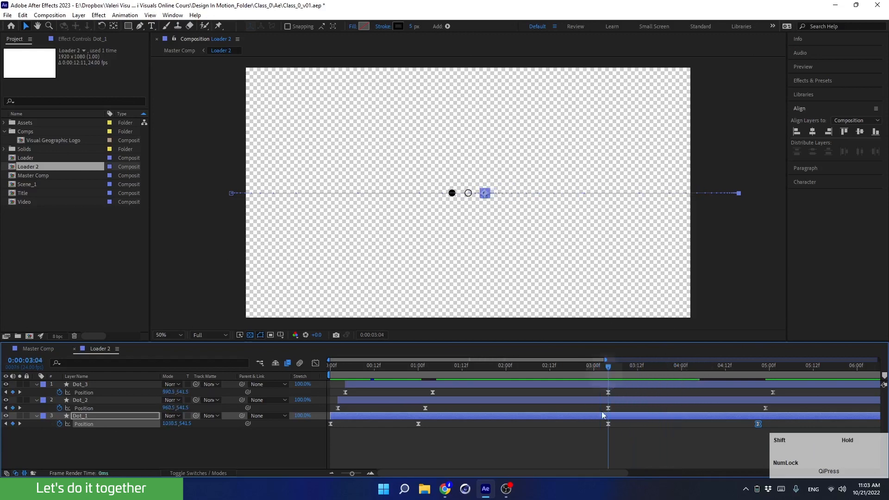
{"action": "left_click", "coordinate": [602, 423]}
{"action": "mouse_move", "coordinate": [608, 423]}
{"action": "left_mouse_down"}
{"action": "mouse_move", "coordinate": [598, 425]}
{"action": "mouse_move", "coordinate": [604, 409]}
{"action": "mouse_move", "coordinate": [593, 424]}
{"action": "mouse_move", "coordinate": [601, 408]}
{"action": "left_mouse_up"}
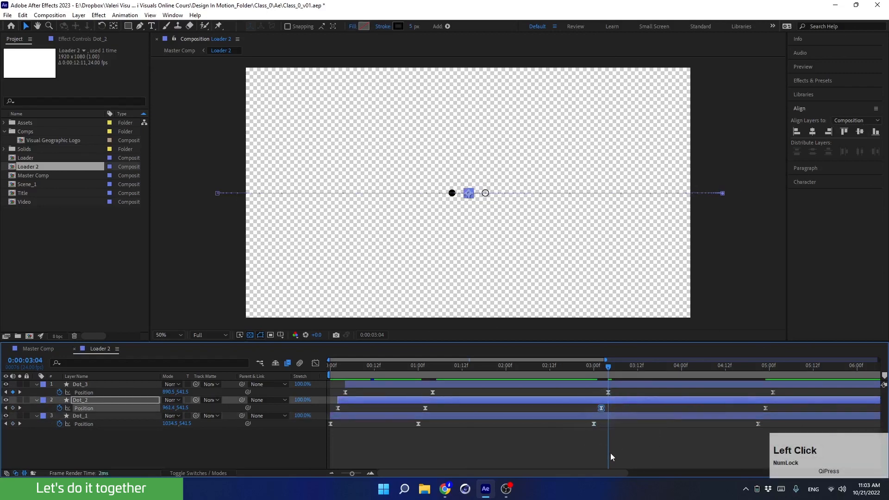
{"action": "left_click", "coordinate": [609, 456]}
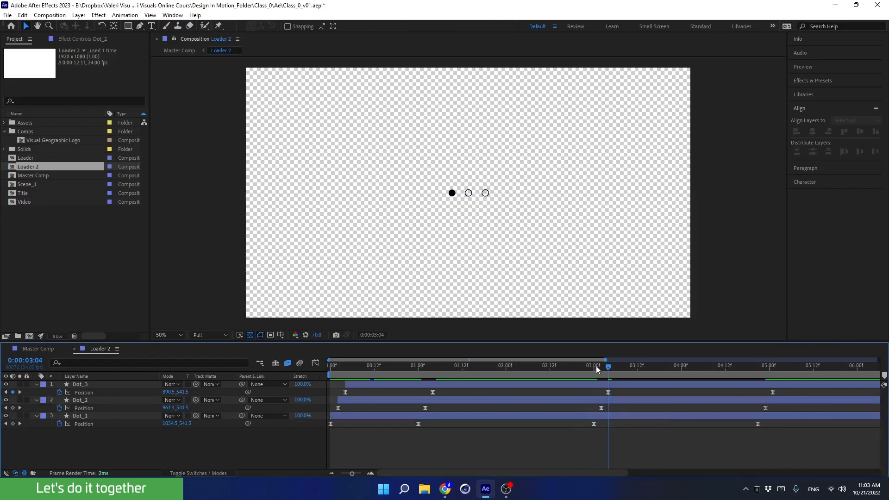
- Preview the dots' hold and exit in Loader 2, and examine their last Position keyframes in the Graph Editor
{"action": "left_click_drag", "start_coordinate": [596, 366], "coordinate": [563, 417]}
{"action": "key", "text": "space"}
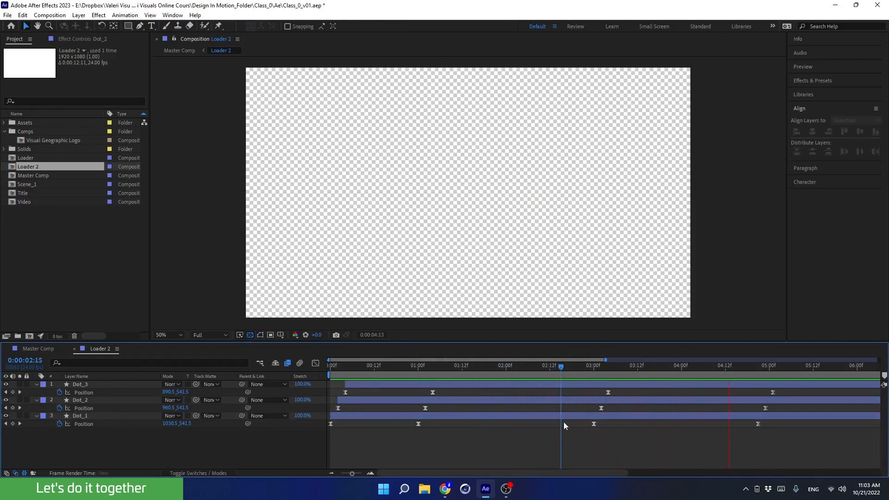
{"action": "key", "text": "space"}
{"action": "left_click_drag", "start_coordinate": [747, 369], "coordinate": [518, 448]}
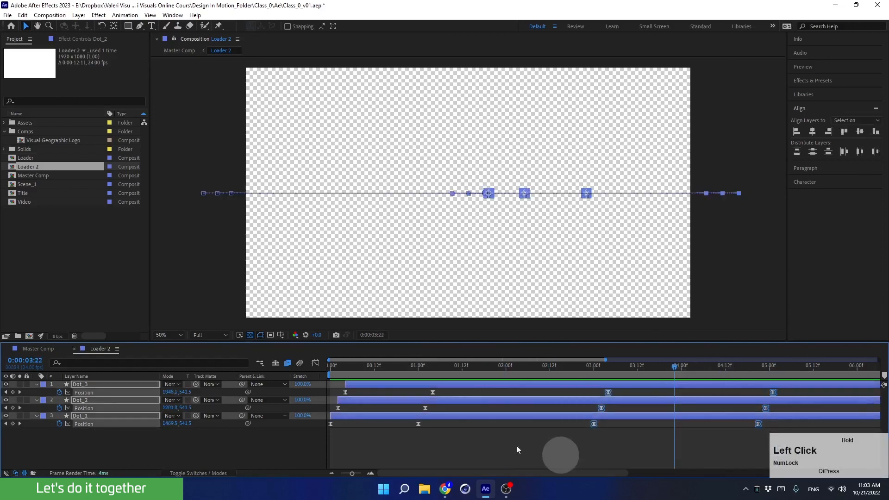
{"action": "left_click", "coordinate": [314, 364]}
{"action": "left_click", "coordinate": [314, 364]}
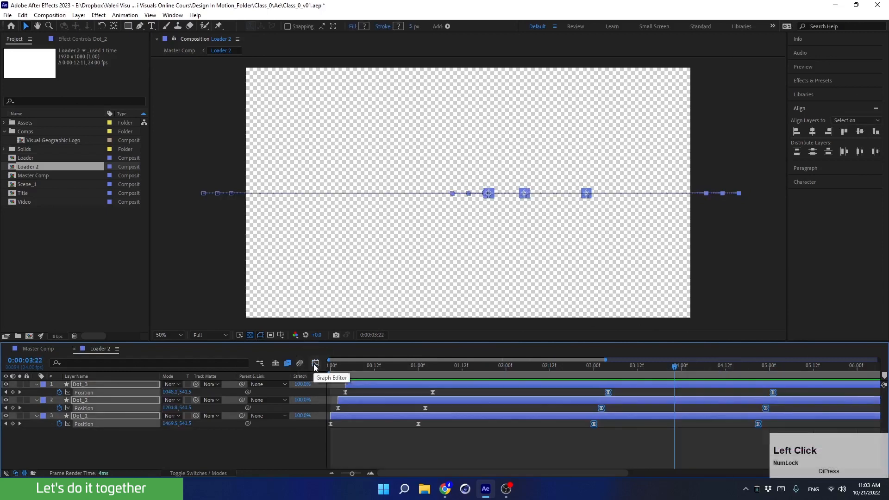
{"action": "left_click_drag", "start_coordinate": [674, 368], "coordinate": [279, 407]}
{"action": "key", "text": "space"}
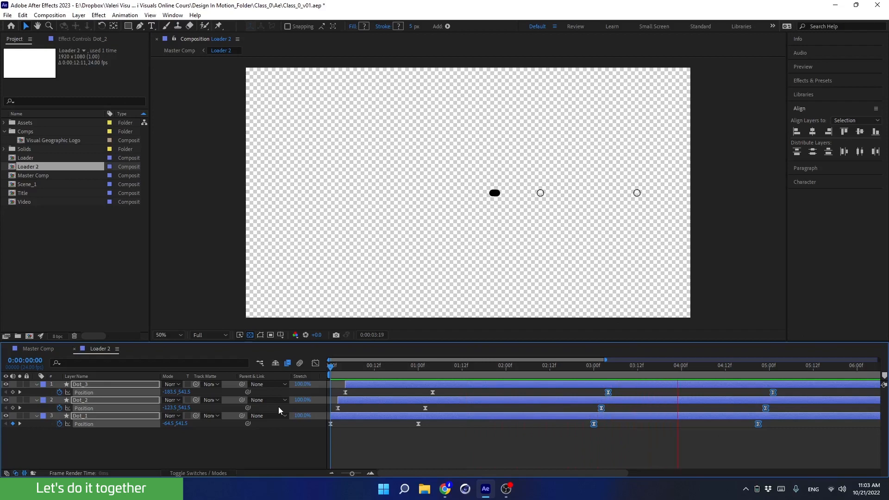
{"action": "key", "text": "space"}
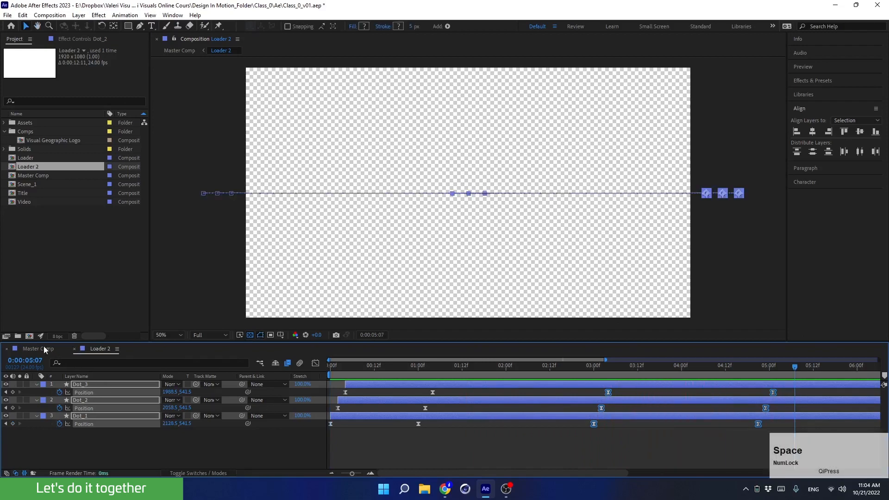
- Extend the Loader 2 layer in Master Comp to its full length, ending at about 19 s
{"action": "left_click", "coordinate": [40, 349]}
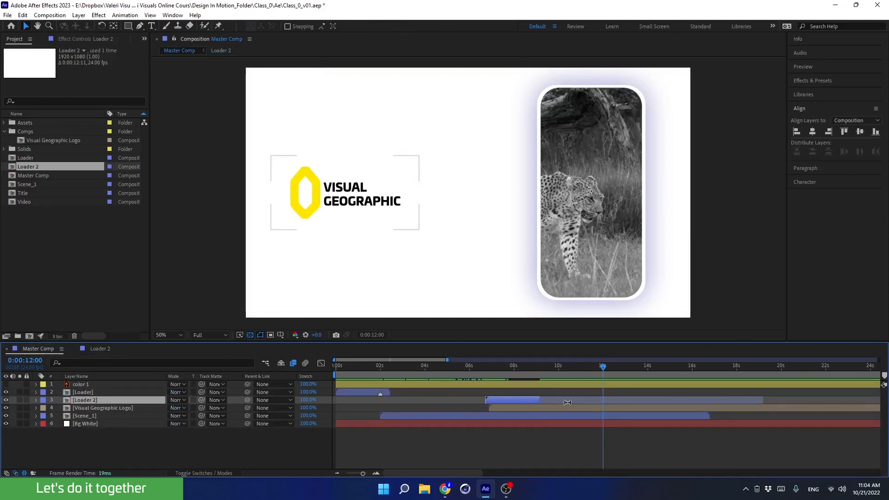
{"action": "left_click", "coordinate": [538, 400]}
{"action": "left_click_drag", "start_coordinate": [537, 401], "coordinate": [763, 400]}
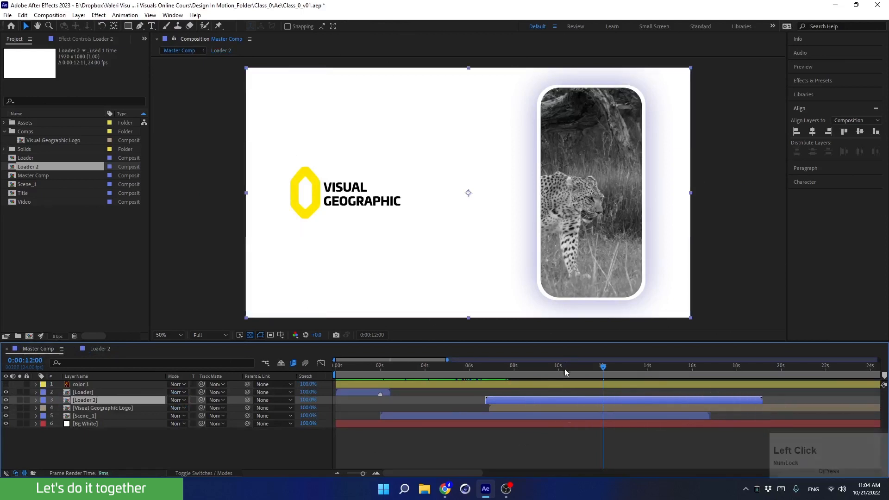
- Place the Loader 2 layer directly below Scene_1 in Master Comp and preview the transition from 0:00:06:13
{"action": "left_click_drag", "start_coordinate": [565, 369], "coordinate": [502, 394]}
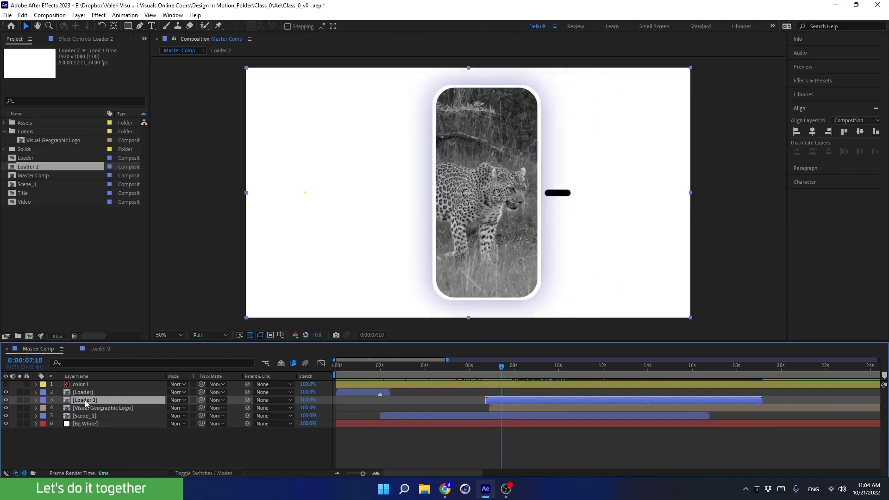
{"action": "left_click_drag", "start_coordinate": [85, 401], "coordinate": [90, 418]}
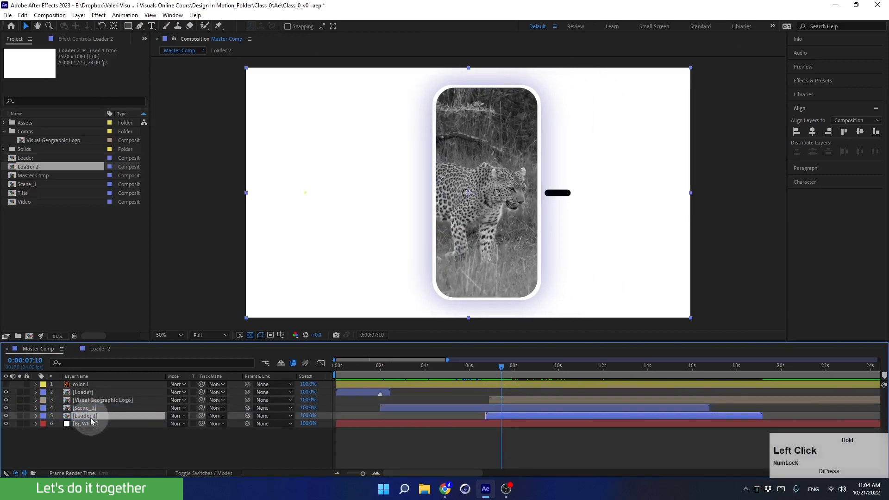
{"action": "mouse_move", "coordinate": [490, 372]}
{"action": "left_mouse_down"}
{"action": "mouse_move", "coordinate": [510, 368]}
{"action": "mouse_move", "coordinate": [484, 383]}
{"action": "left_mouse_up"}
{"action": "key", "text": "space"}
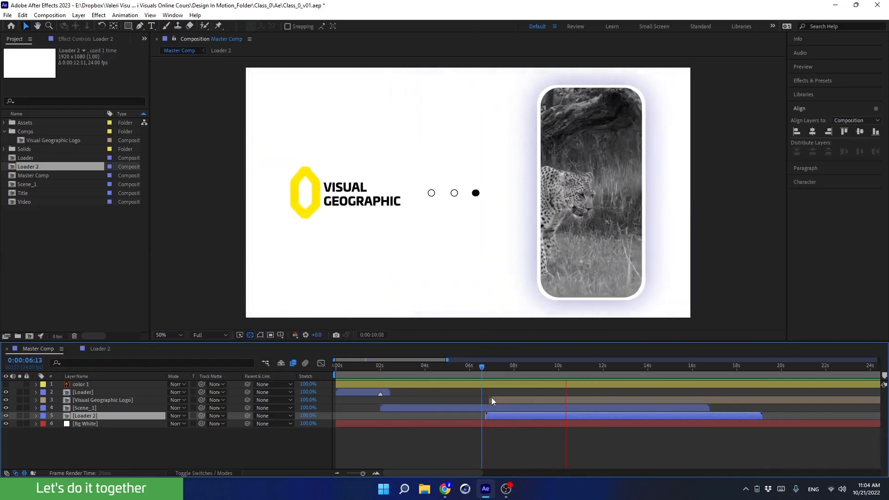
{"action": "key", "text": "space"}
{"action": "left_click_drag", "start_coordinate": [573, 365], "coordinate": [551, 377]}
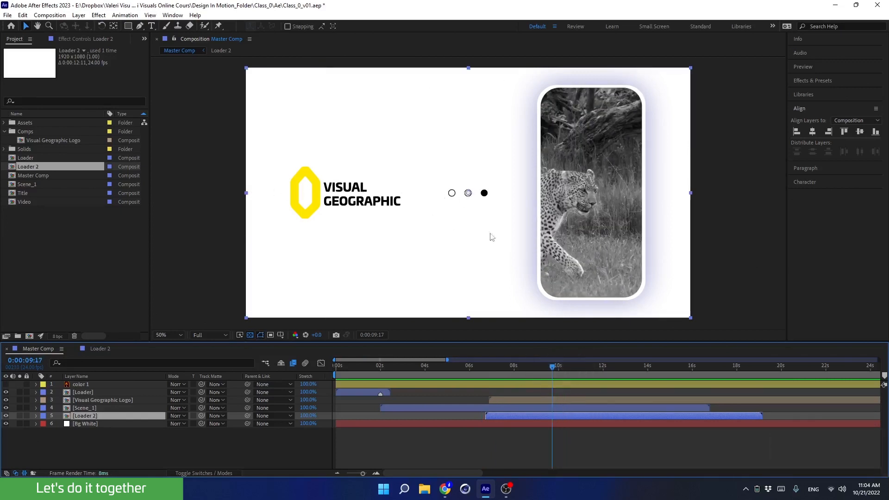
- Shift the dots' last two Position keyframes in Loader 2 one second later, starting at 0:00:04:00, and check the hold in Master Comp
{"action": "double_click", "coordinate": [546, 415]}
{"action": "scroll", "coordinate": [620, 402], "scroll_direction": "down", "scroll_amount": 2}
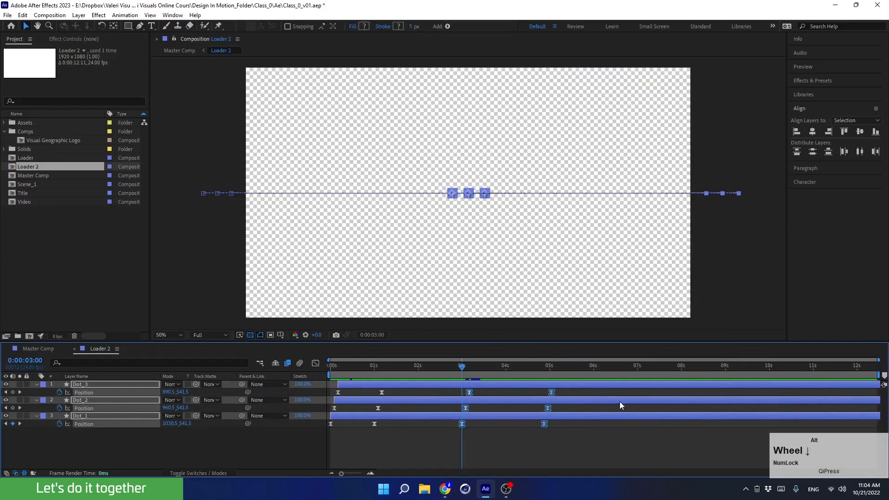
{"action": "left_click_drag", "start_coordinate": [464, 369], "coordinate": [516, 402]}
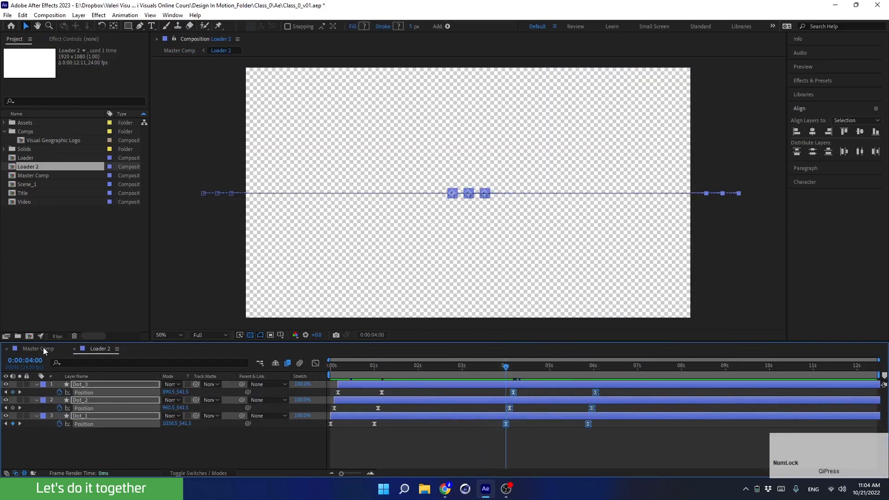
{"action": "left_click", "coordinate": [39, 349]}
{"action": "left_click_drag", "start_coordinate": [561, 366], "coordinate": [538, 386]}
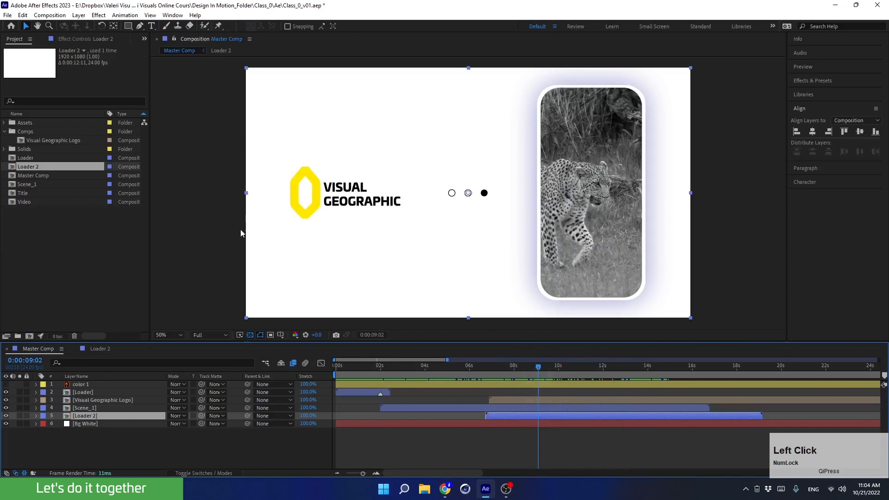